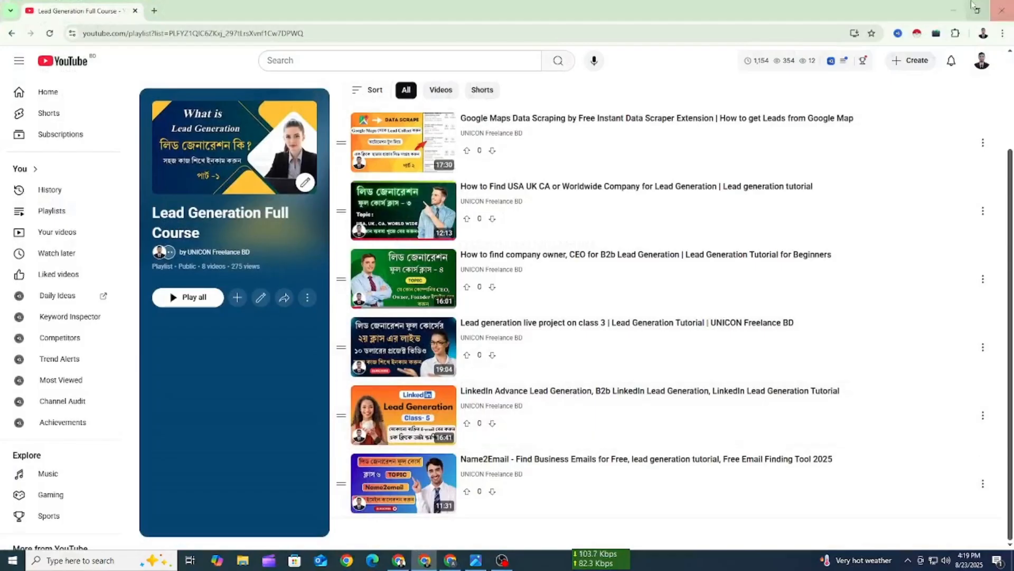
Switch from the YouTube playlist to the Class - 7 document in Google Docs and highlight its E- Commerce Lead Generation heading
left_click(953, 11)
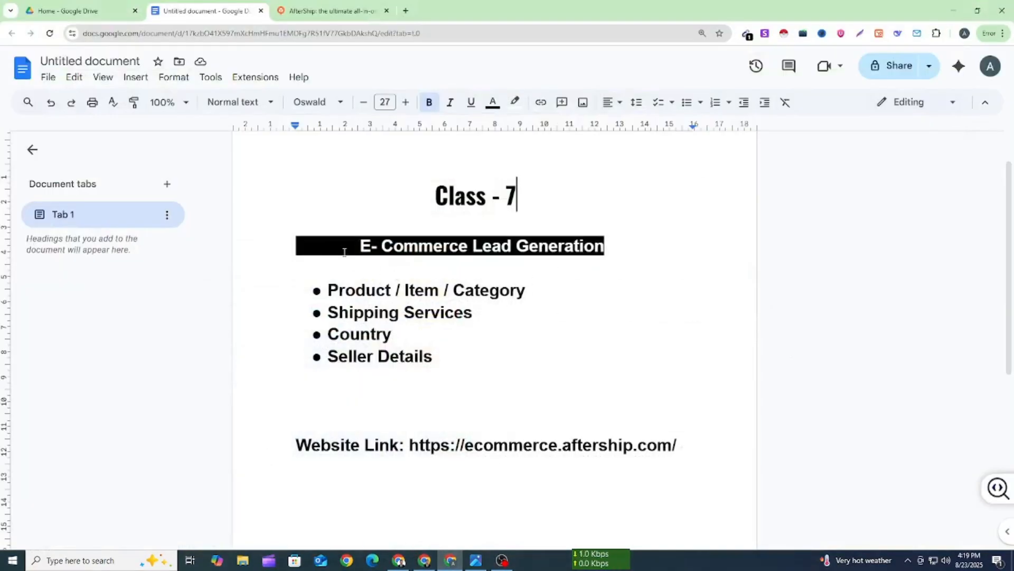
left_click_drag(359, 245, 616, 250)
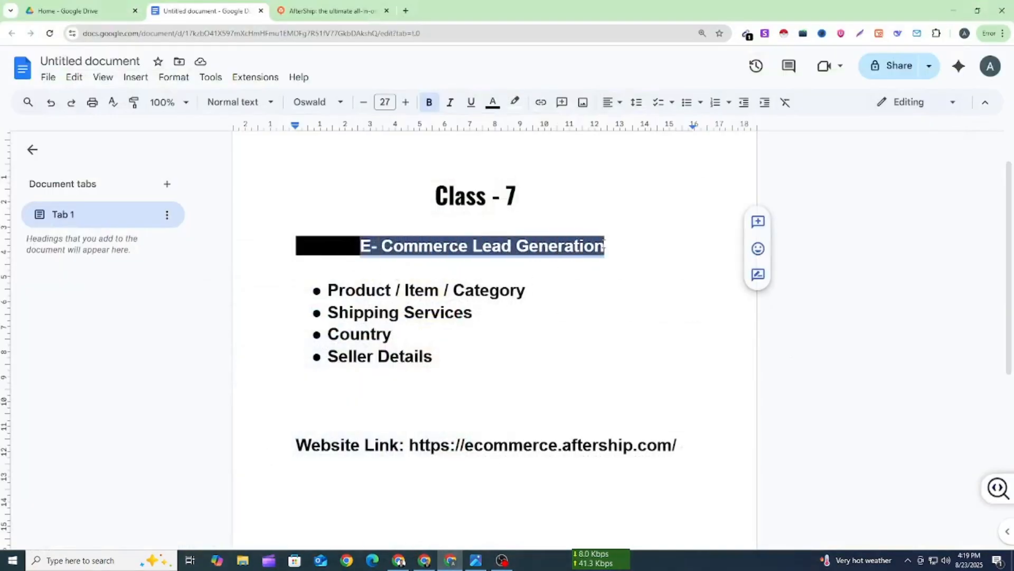
left_click(622, 253)
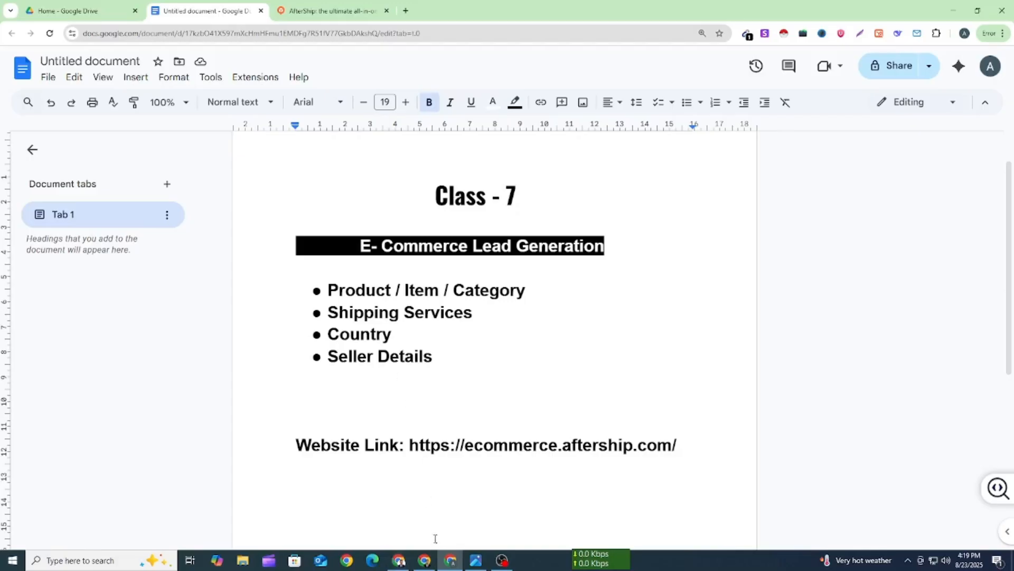
Switch to the Fiverr search for ECommerce Lead Generation and examine the search term and the number of results
left_click(400, 561)
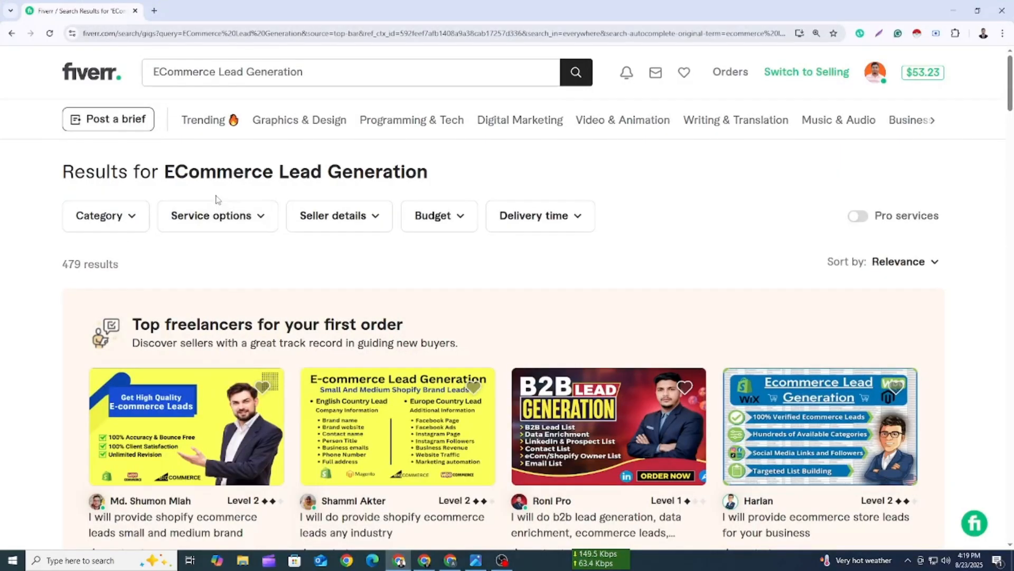
left_click(169, 73)
left_click_drag(153, 72, 312, 85)
left_click(256, 162)
left_click_drag(61, 264, 84, 264)
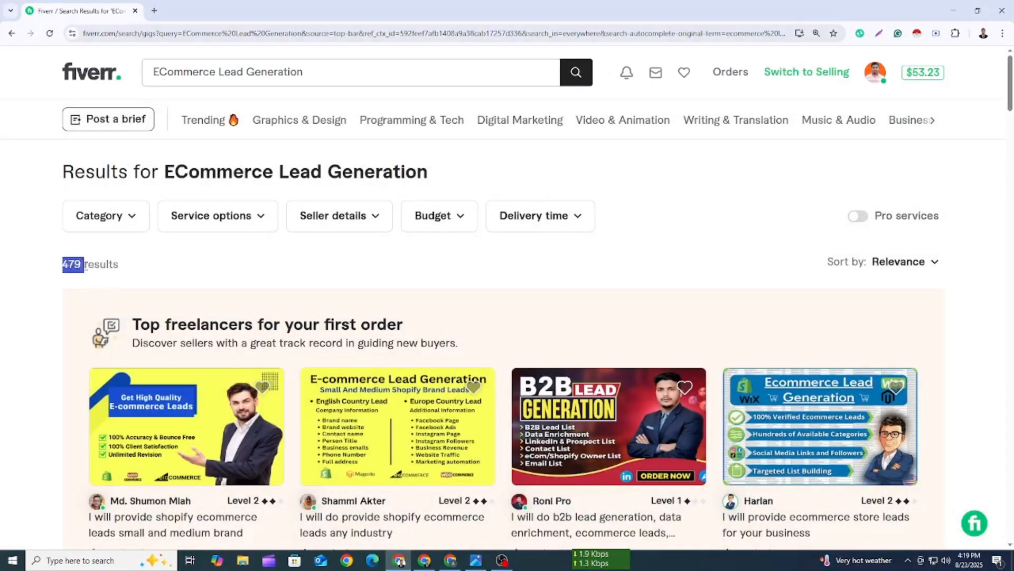
left_click(114, 266)
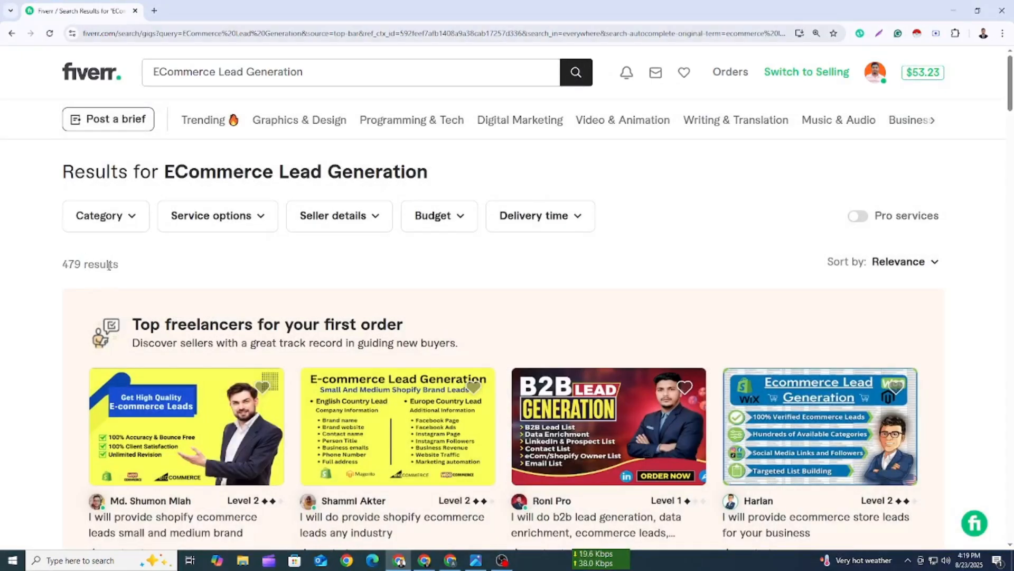
left_click_drag(129, 265, 59, 263)
left_click(37, 279)
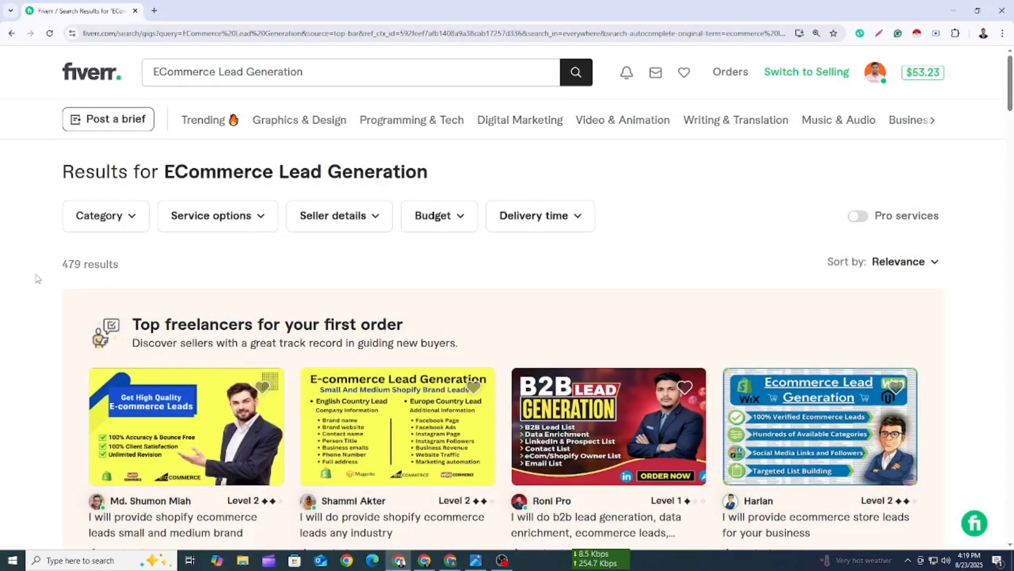
Browse the Fiverr gig listings for ECommerce Lead Generation, examining their ratings, review counts and starting prices
scroll(37, 278, "down", 2)
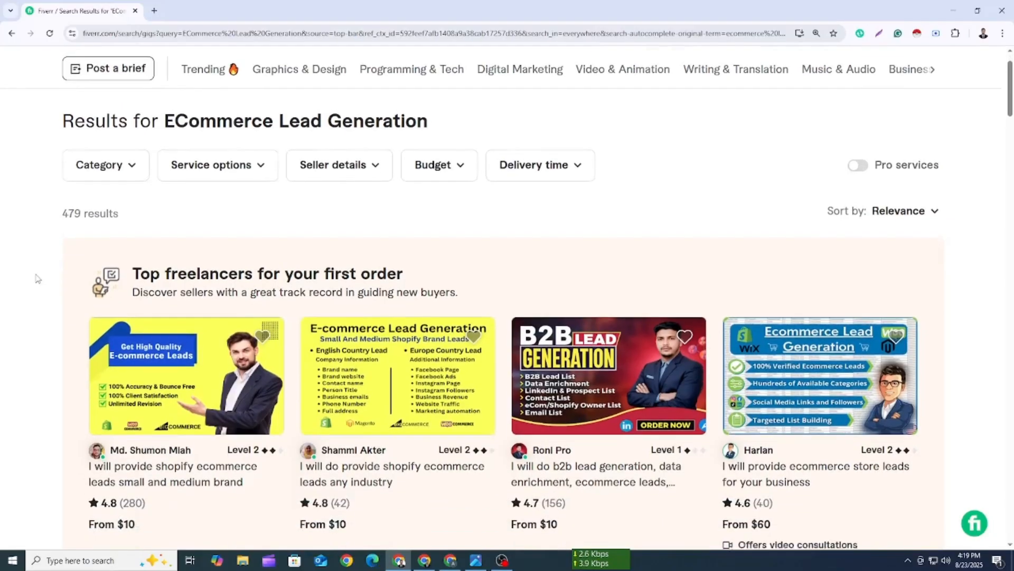
scroll(37, 278, "down", 1)
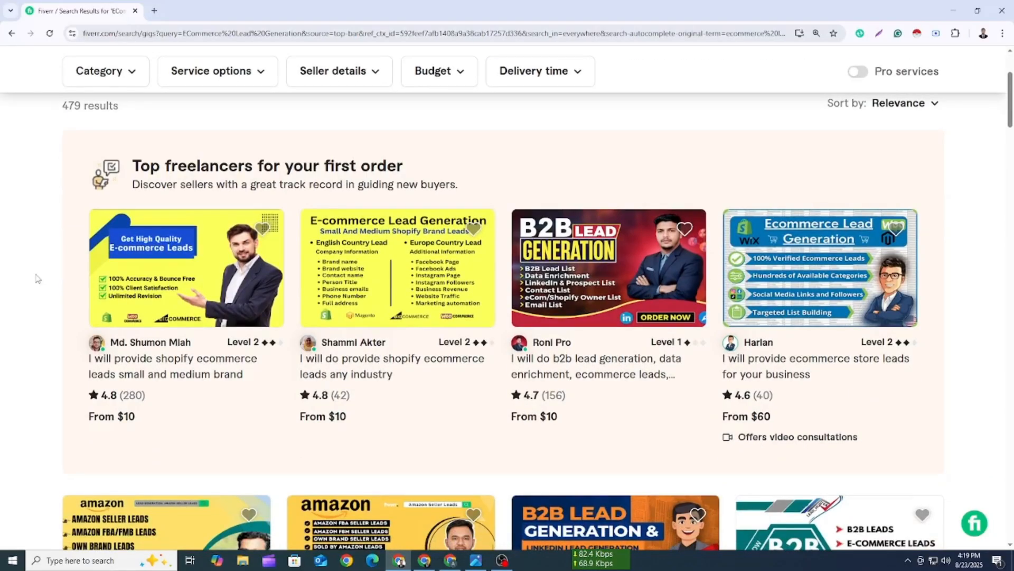
scroll(37, 279, "down", 2)
left_click_drag(59, 294, 147, 290)
scroll(85, 305, "down", 4)
left_click_drag(299, 372, 342, 371)
left_click_drag(66, 372, 117, 372)
scroll(51, 321, "down", 3)
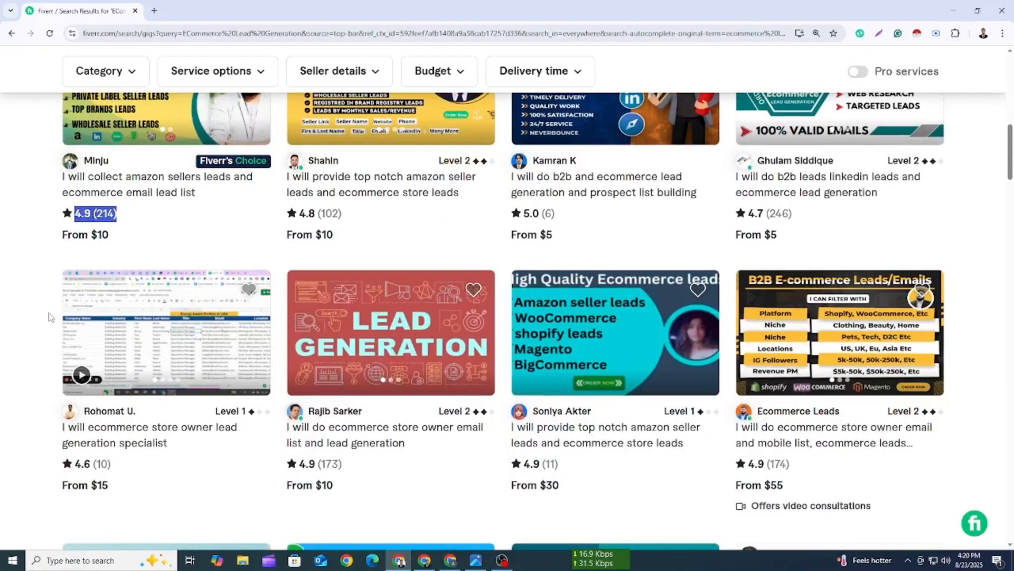
scroll(49, 317, "down", 5)
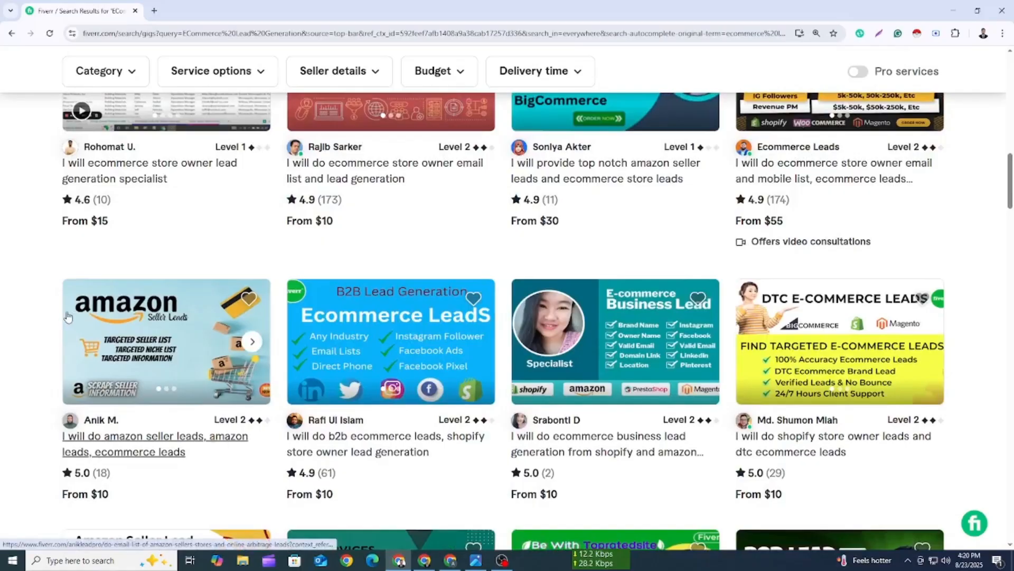
View the YouTube Subscribe screenshot in Photos and return to the Class - 7 document in Google Docs
left_click(954, 10)
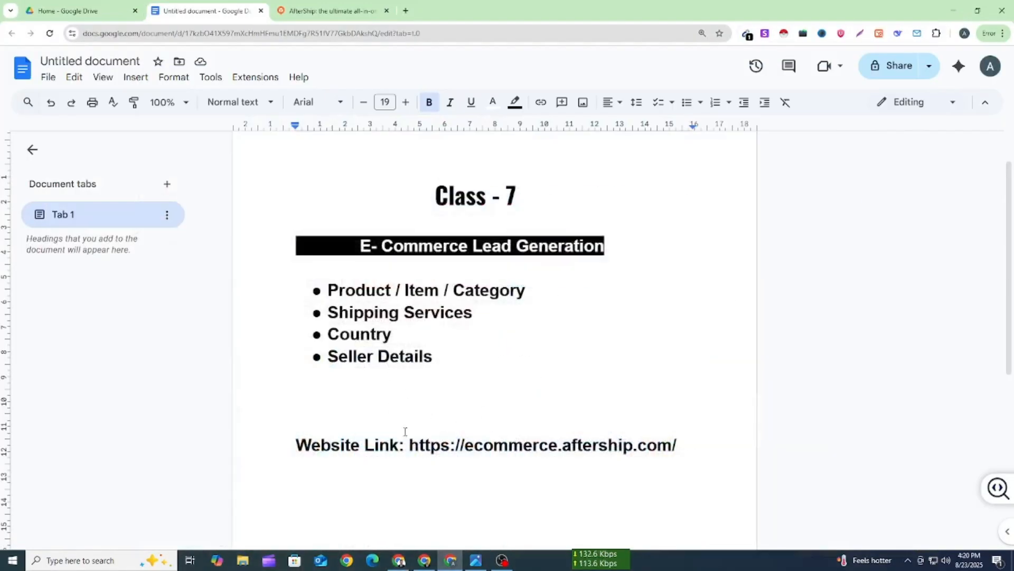
left_click(474, 562)
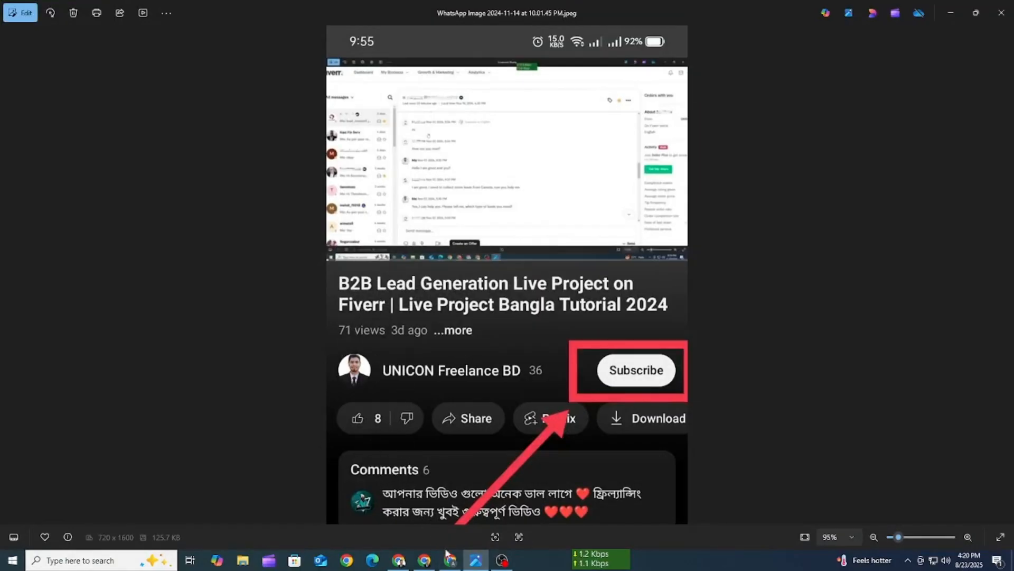
left_click(450, 560)
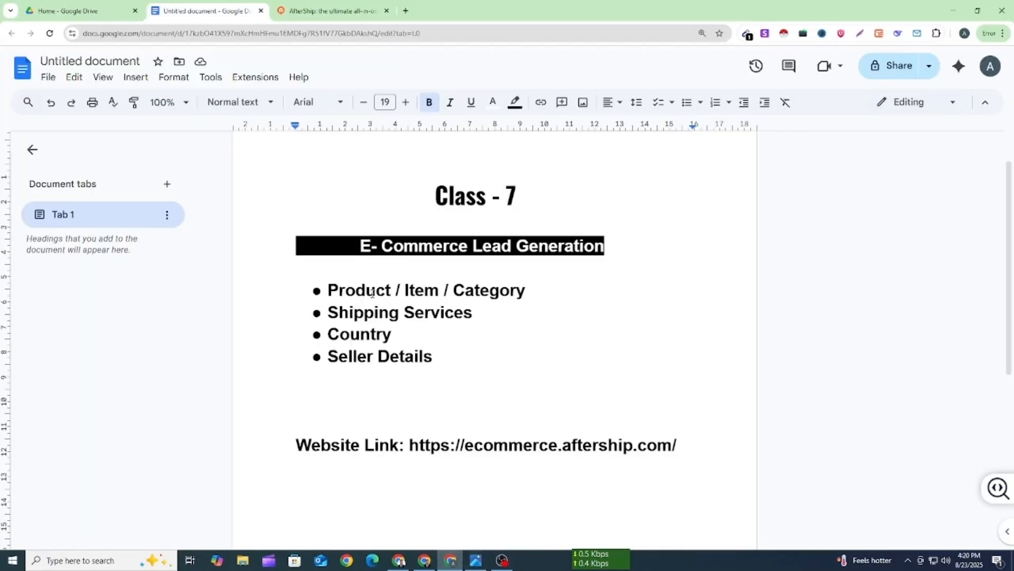
Review the lesson's bullet points by highlighting Product / Item / Category, Shipping Services, Country and Seller Details in turn
mouse_move(327, 290)
left_mouse_down()
mouse_move(538, 292)
mouse_move(328, 302)
left_mouse_up()
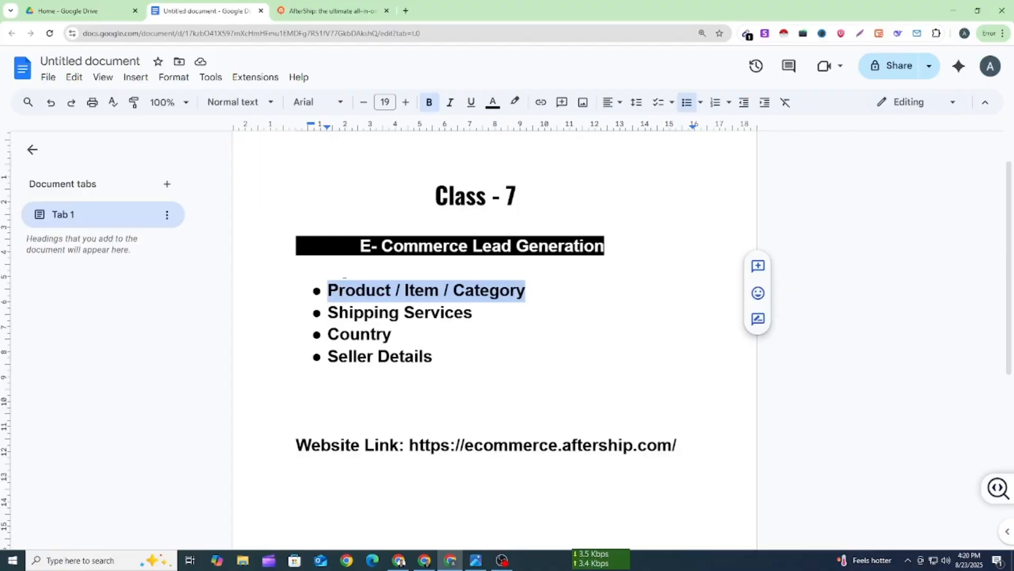
left_click(407, 335)
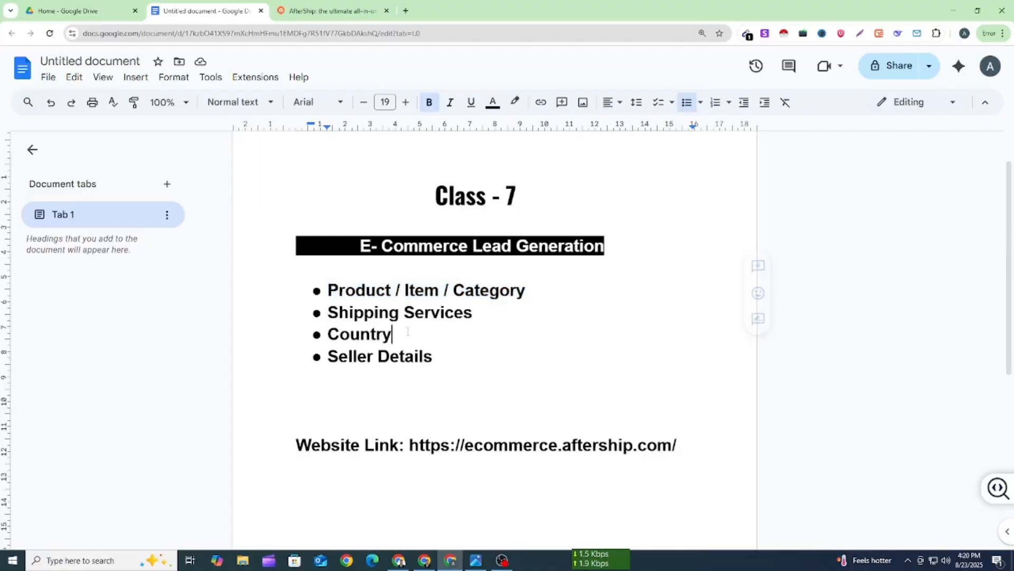
left_click_drag(483, 312, 318, 315)
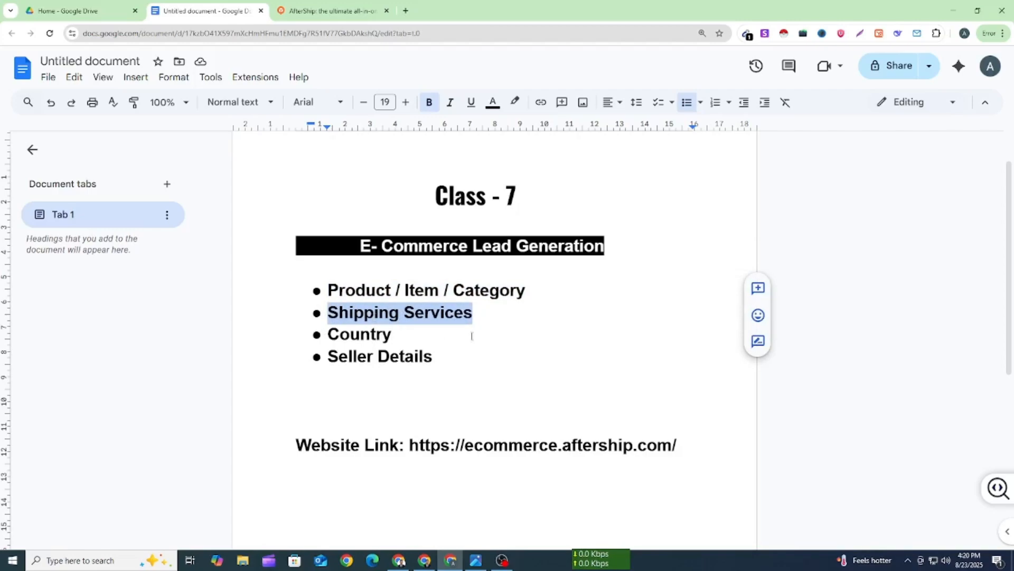
left_click(496, 334)
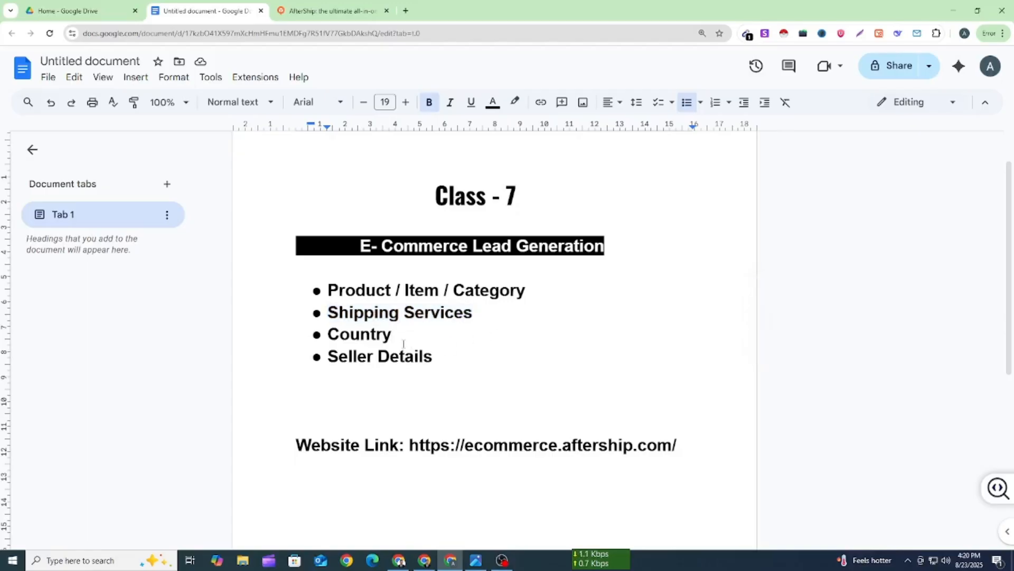
left_click_drag(474, 312, 328, 313)
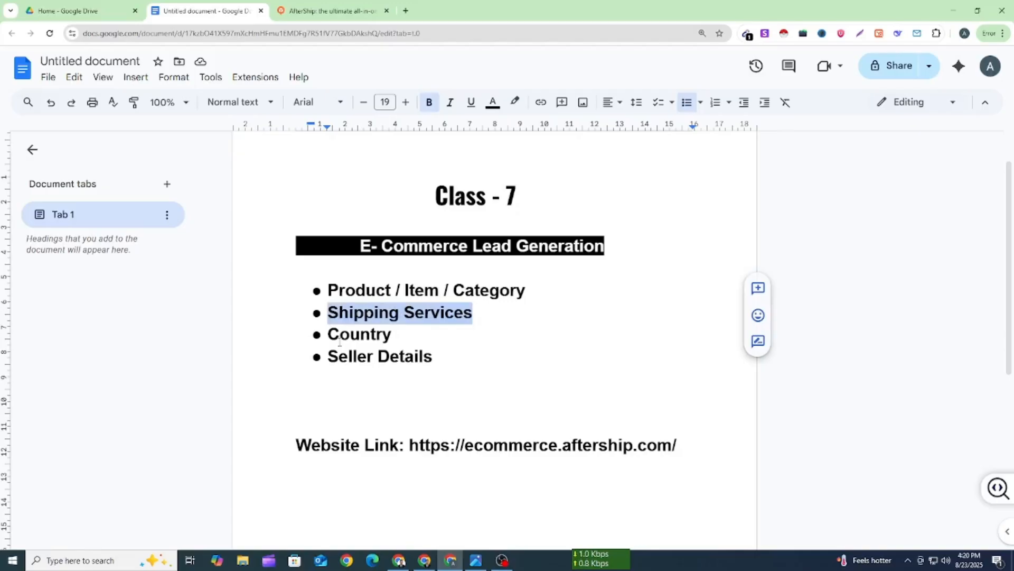
left_click_drag(330, 338, 391, 338)
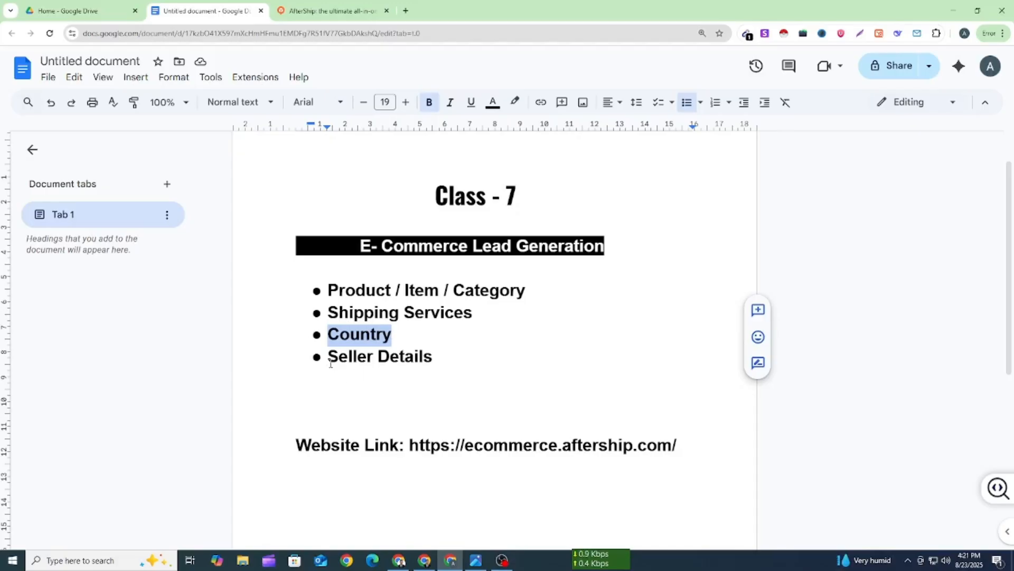
left_click_drag(328, 358, 439, 347)
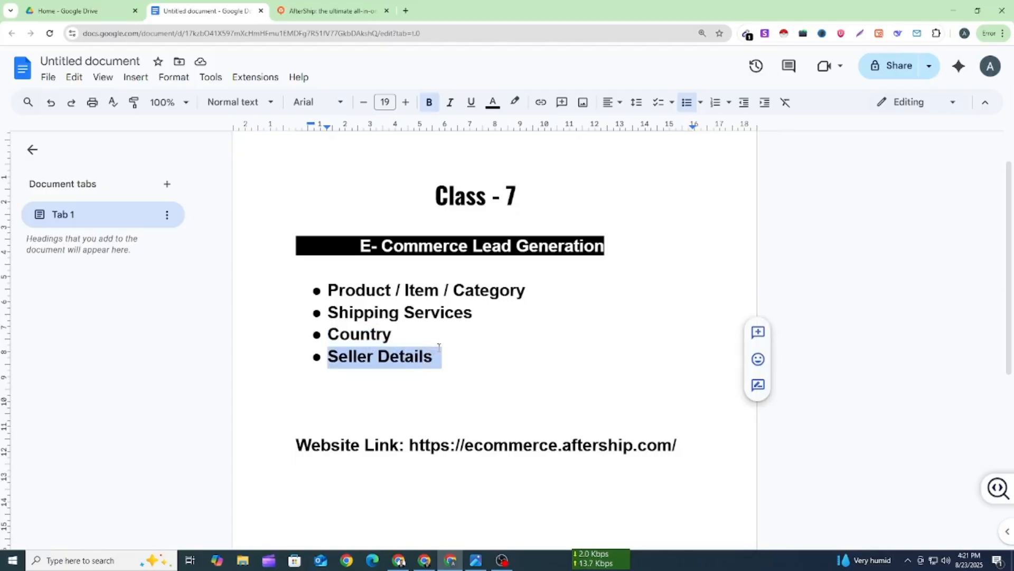
left_click(450, 356)
key("ctrl+shift+Up")
key("ctrl+shift+Up")
key("ctrl+shift+Up")
key("ctrl+shift+Up")
key("ctrl+shift+Up")
key("ctrl+shift+Up")
left_click(462, 381)
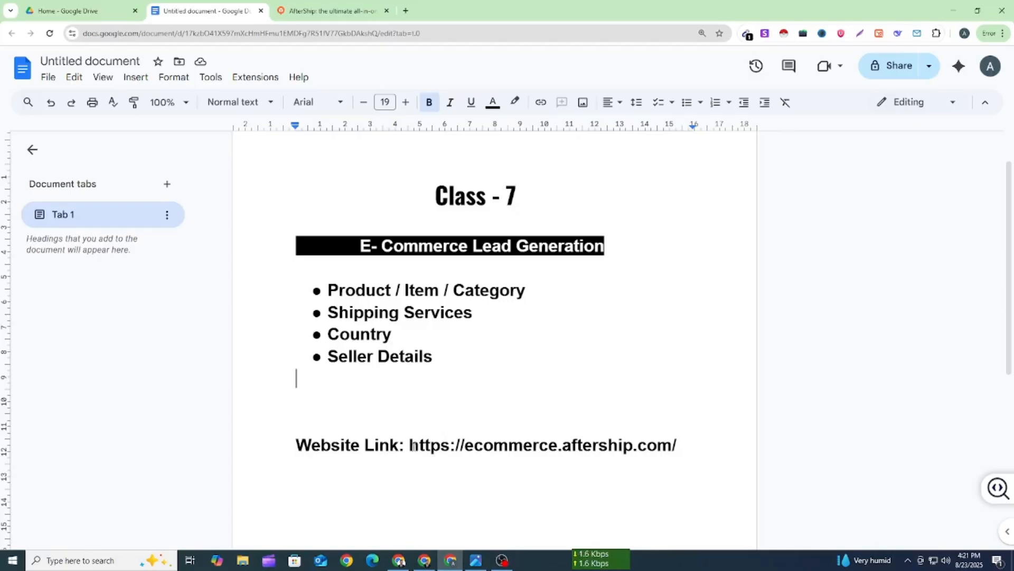
left_click_drag(410, 444, 684, 447)
key("ctrl+c")
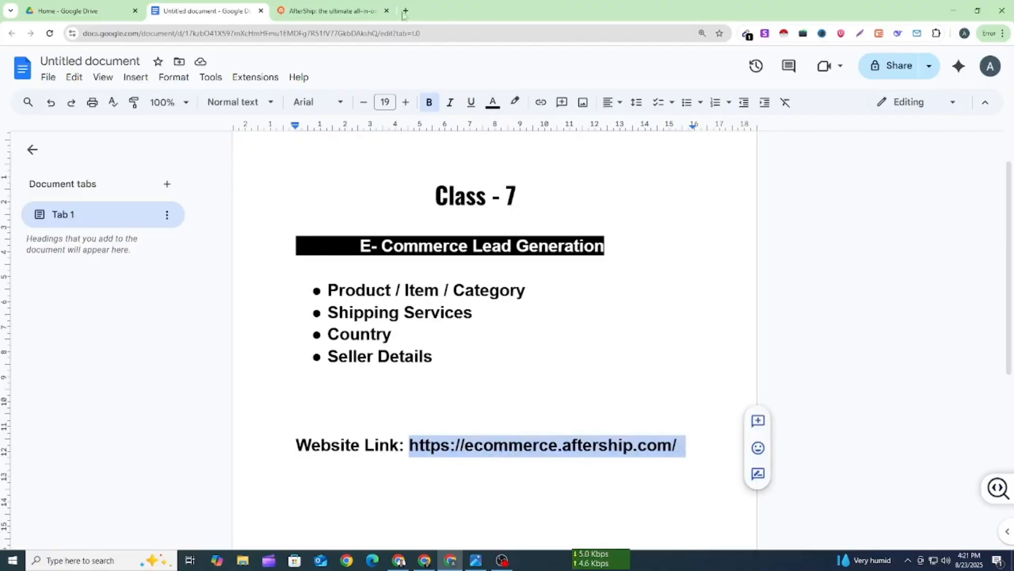
key("ctrl+t")
key("ctrl+v")
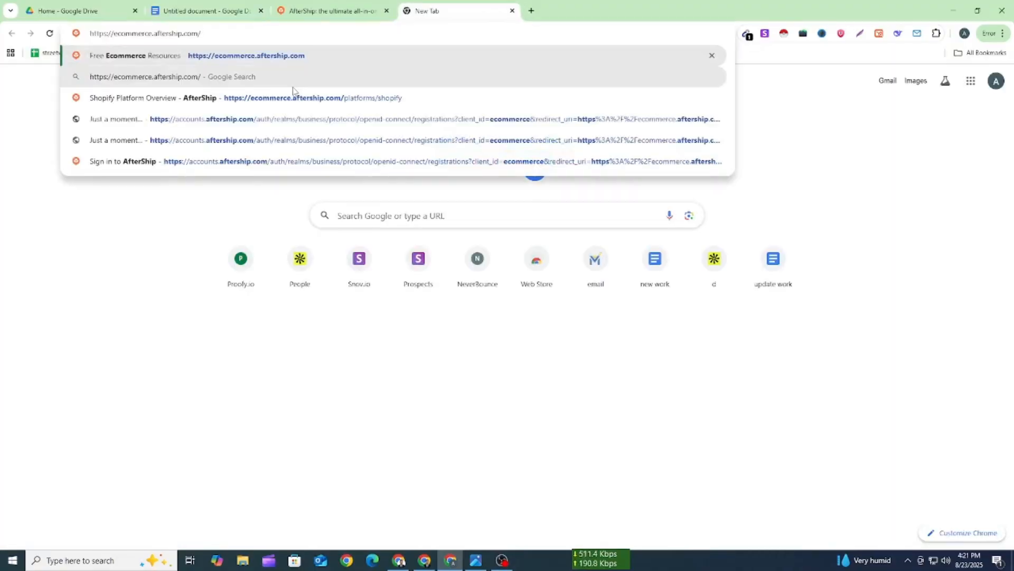
key("Return")
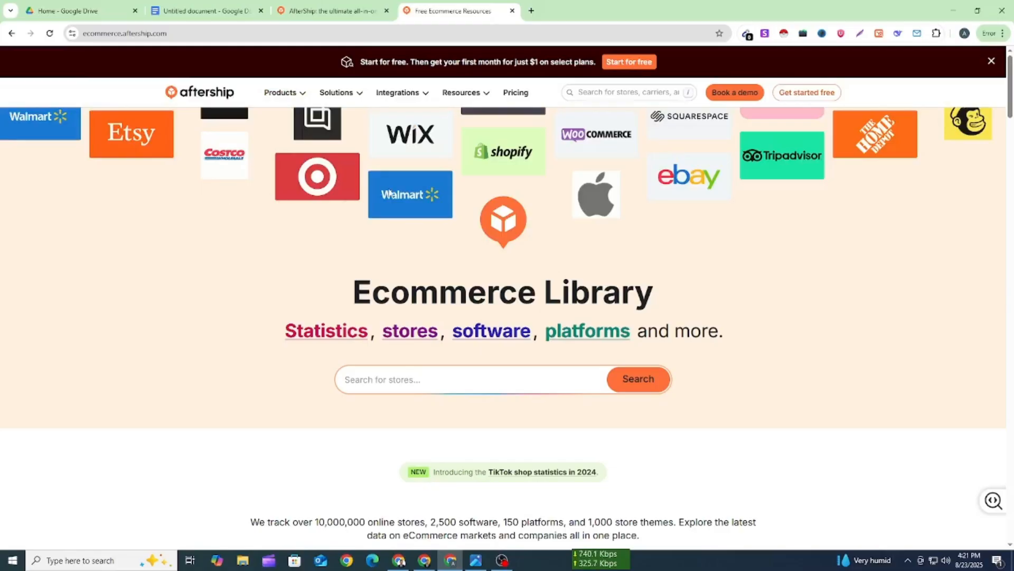
Return to the document to highlight the AfterShip website link and switch back to the Ecommerce Library page
left_click(200, 11)
left_click(494, 445)
left_click_drag(418, 448, 781, 447)
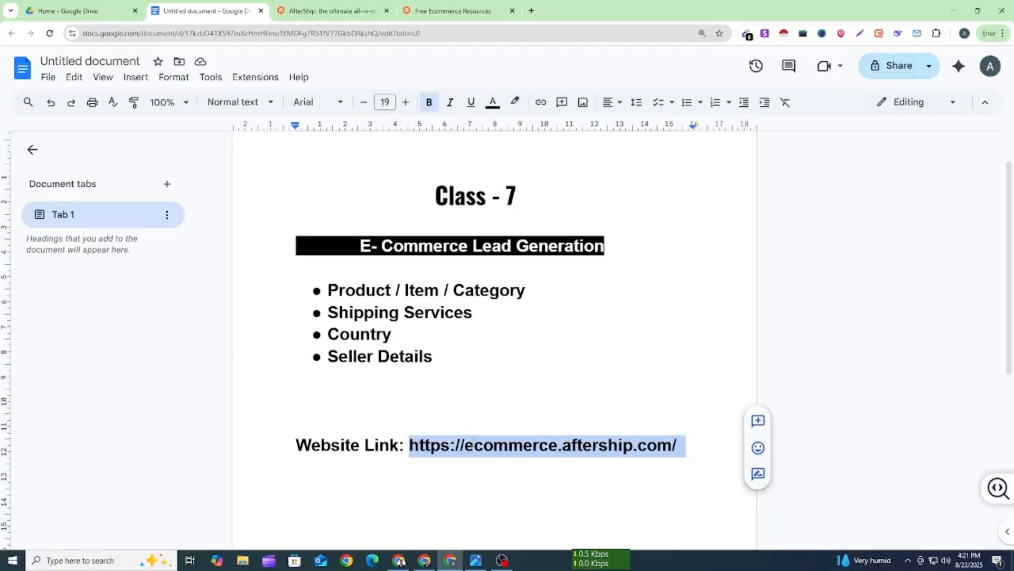
left_click(429, 5)
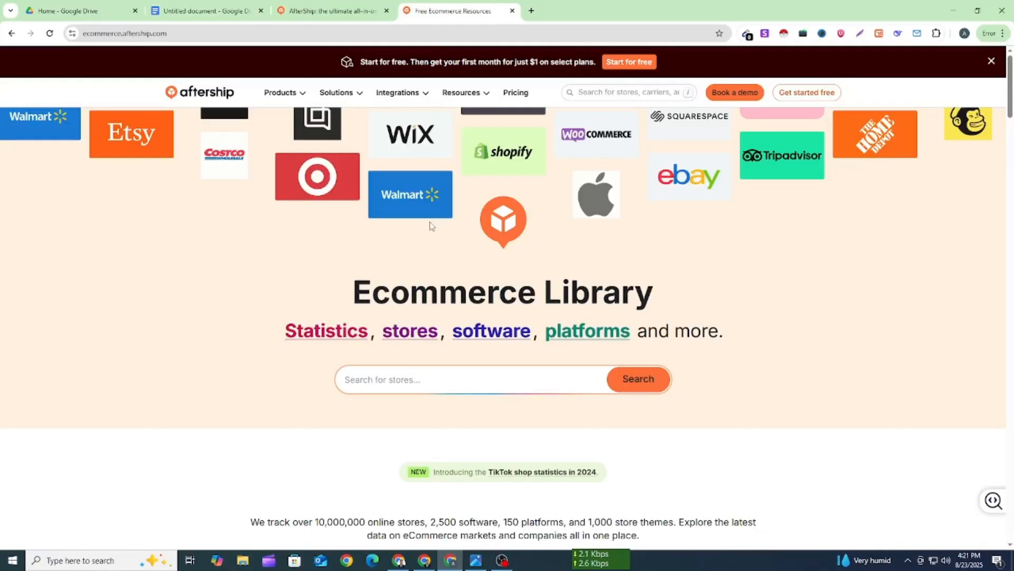
Enlarge the Ecommerce Library page and examine its overview figures and the Total Online Stores by Platforms section
scroll(431, 226, "down", 5)
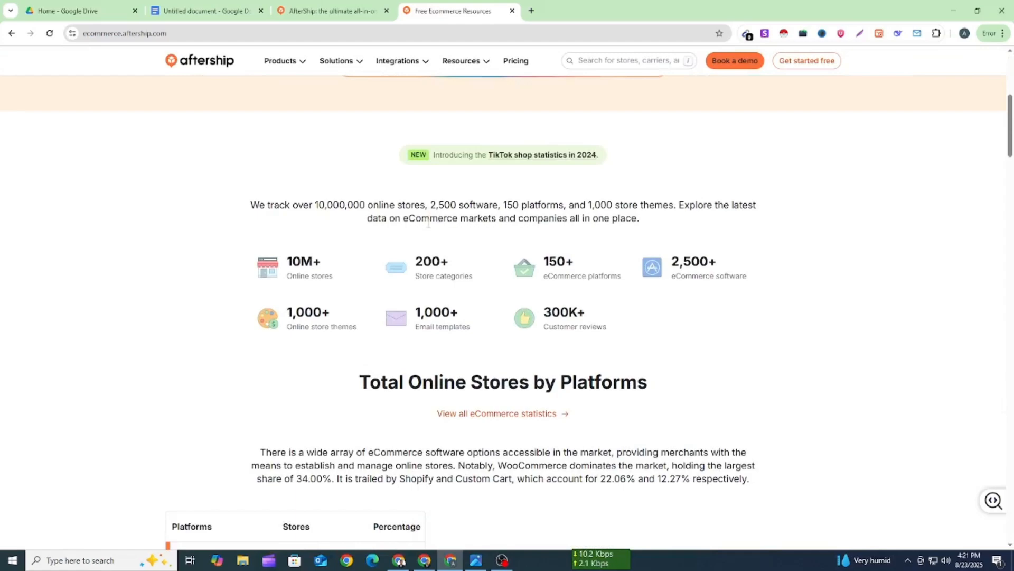
scroll(428, 223, "up", 5)
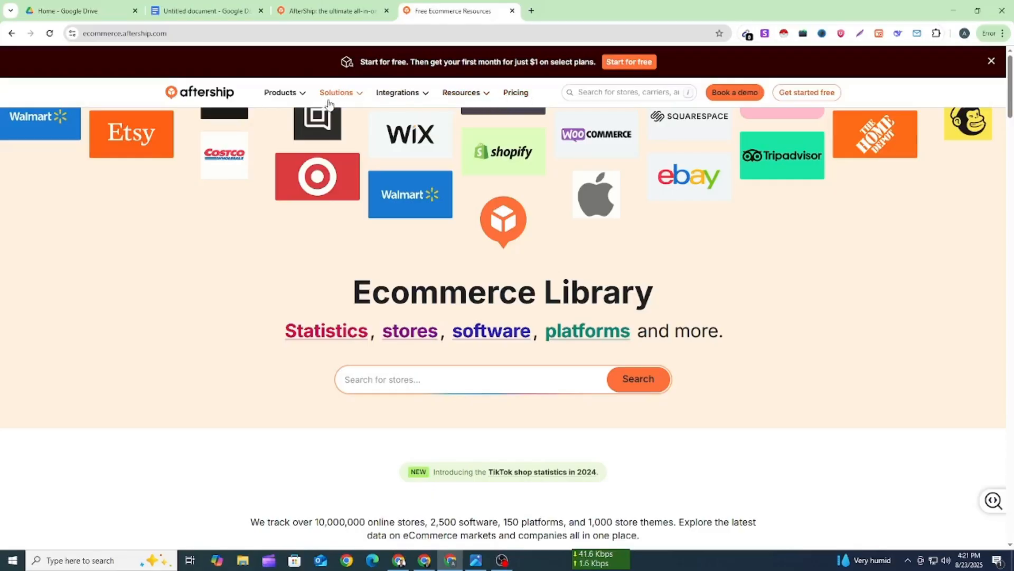
key("ctrl+plus")
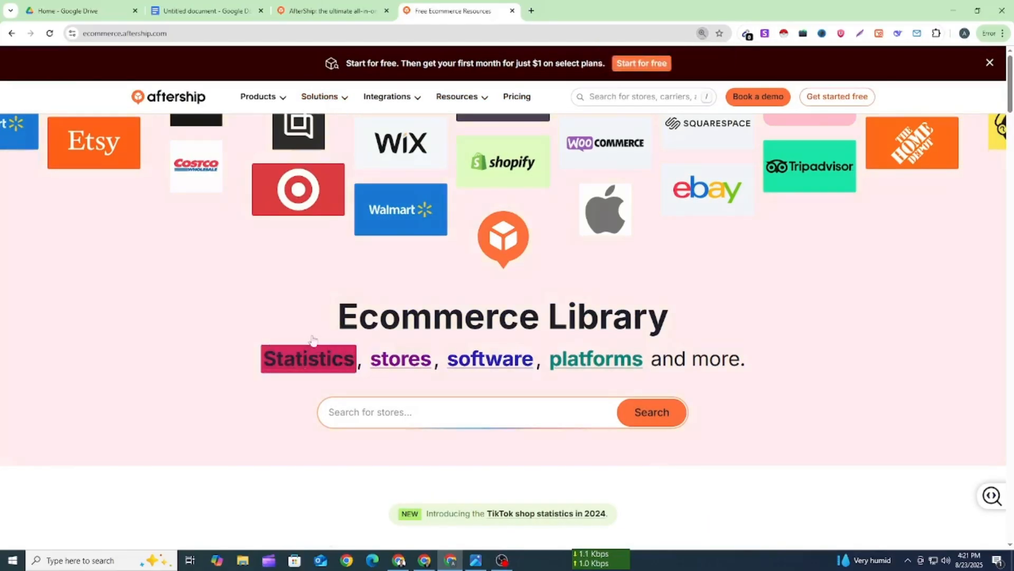
scroll(255, 274, "down", 1)
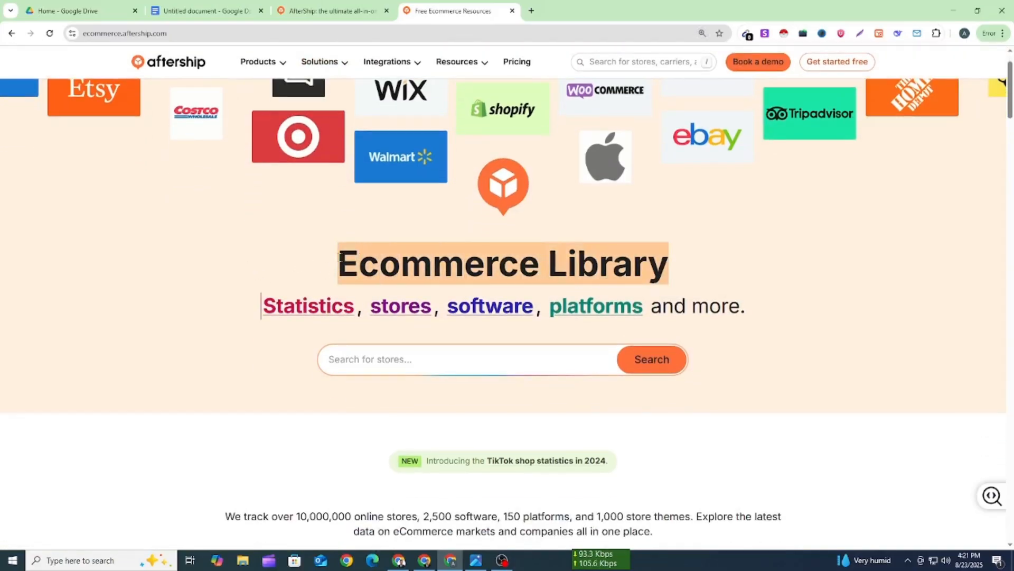
scroll(200, 283, "down", 3)
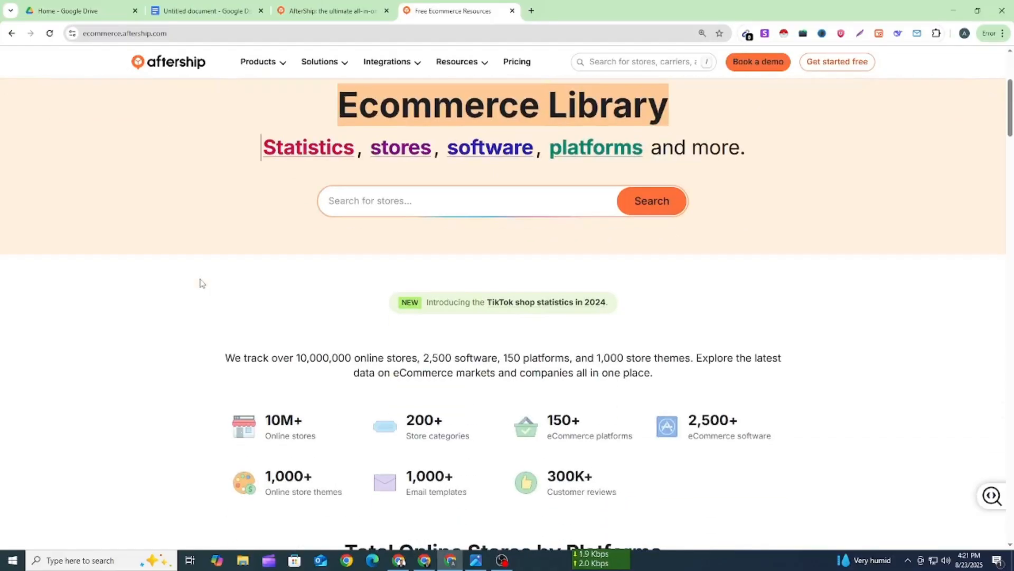
scroll(203, 275, "down", 7)
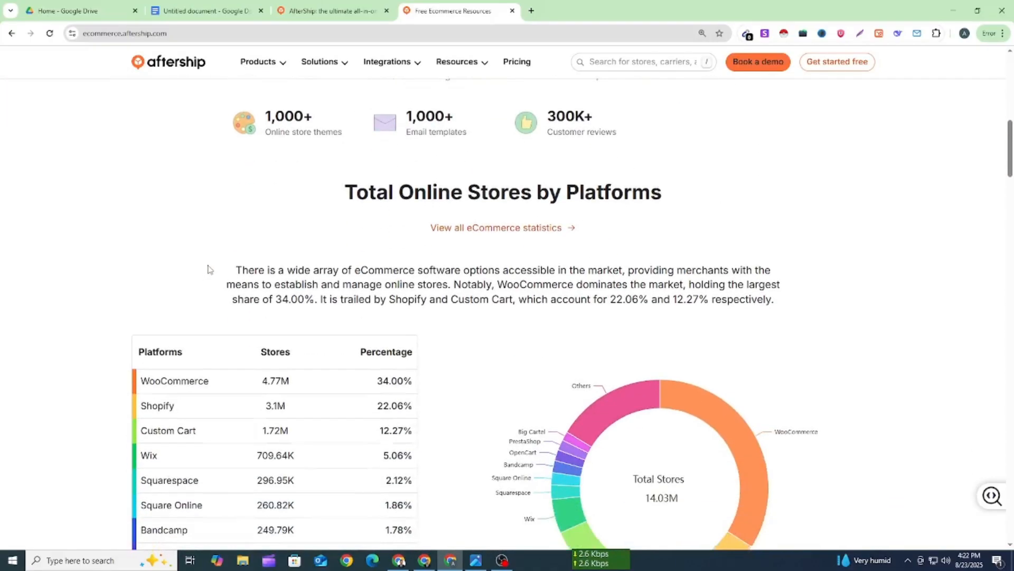
left_click_drag(344, 181, 520, 177)
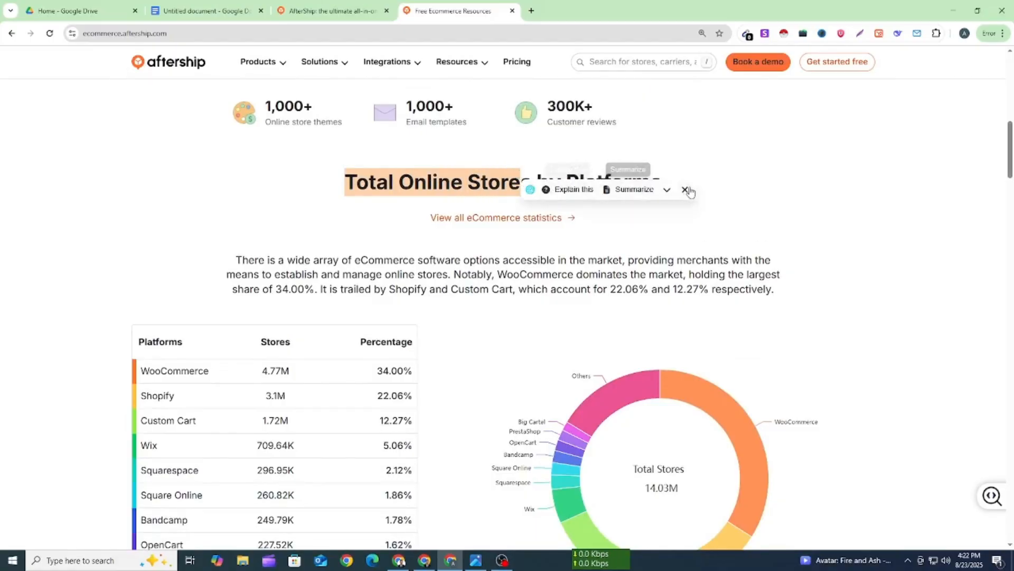
left_click(684, 189)
left_click(235, 242)
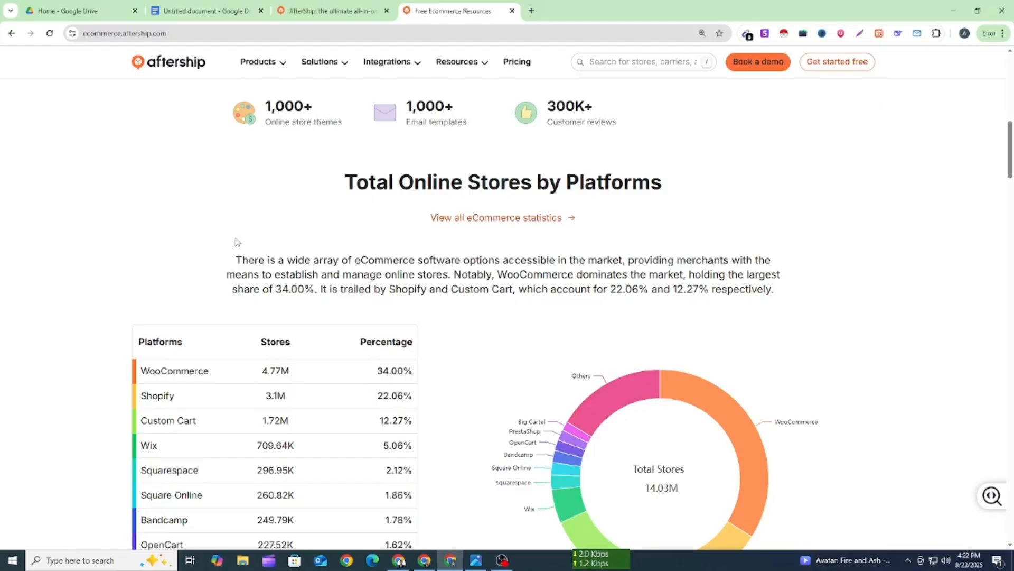
Review the platform breakdown table under Total Online Stores by Platforms, including its store counts and percentages
scroll(236, 242, "down", 2)
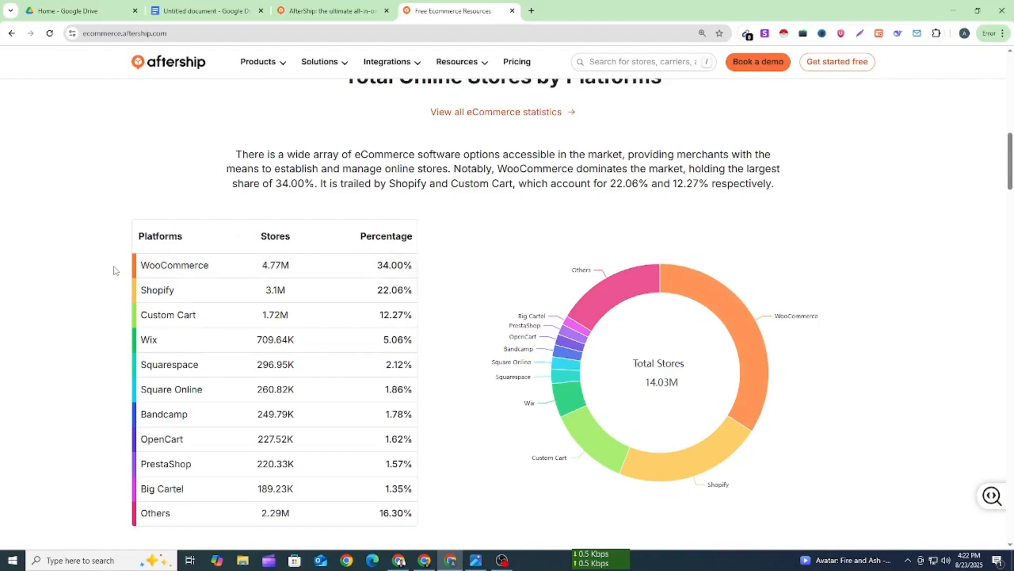
left_click_drag(132, 269, 58, 317)
left_click(50, 289)
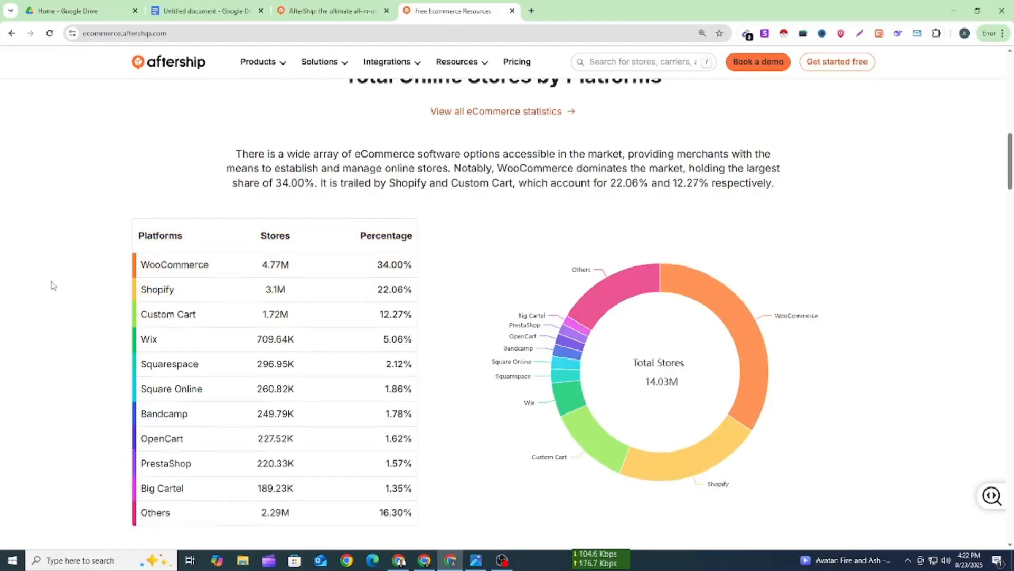
scroll(50, 285, "down", 5)
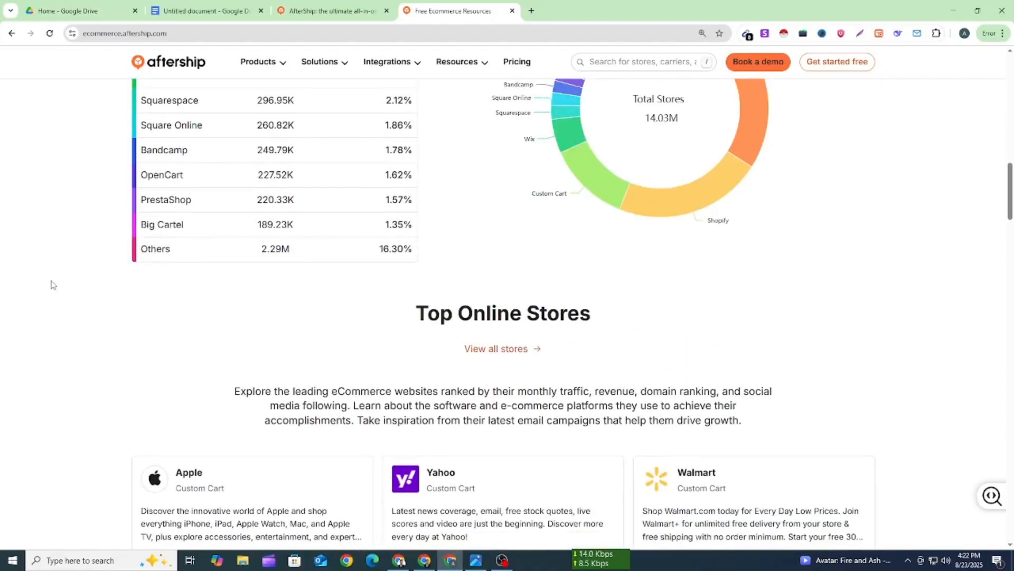
Highlight the Top Online Stores heading, look over its store cards and highlight the Recently Added Stores heading
scroll(51, 286, "down", 2)
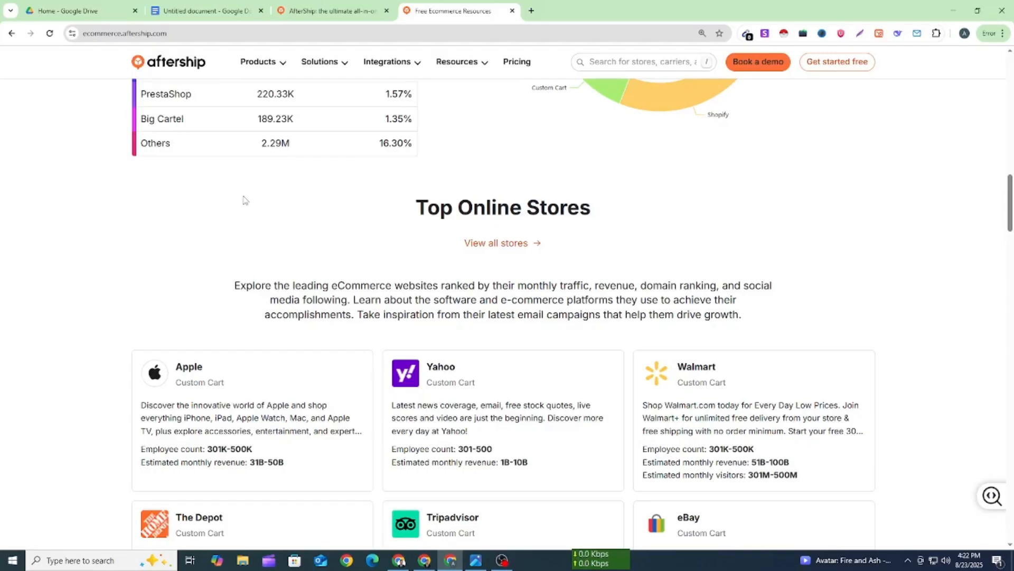
left_click_drag(416, 207, 600, 214)
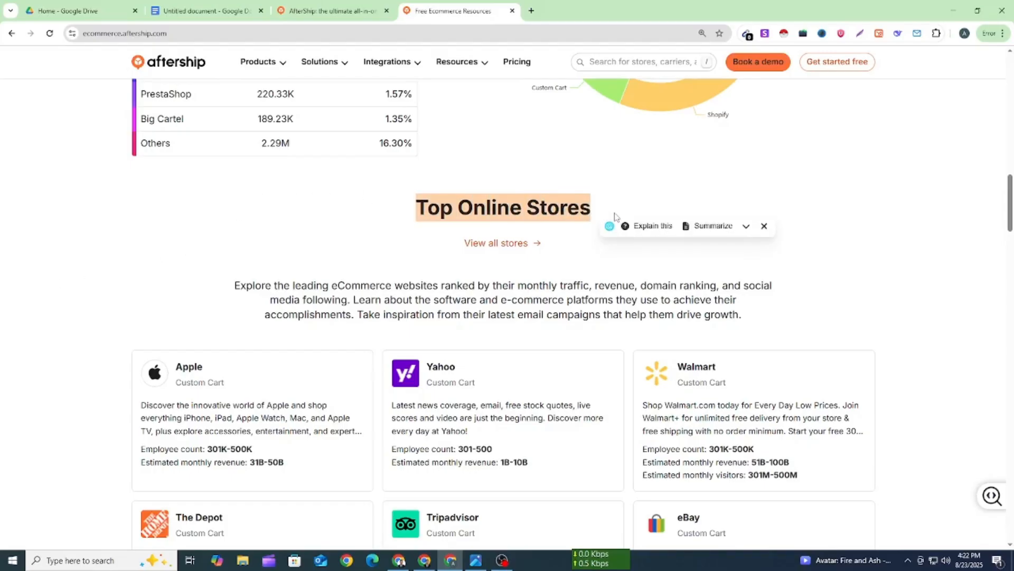
left_click(429, 262)
scroll(428, 263, "down", 5)
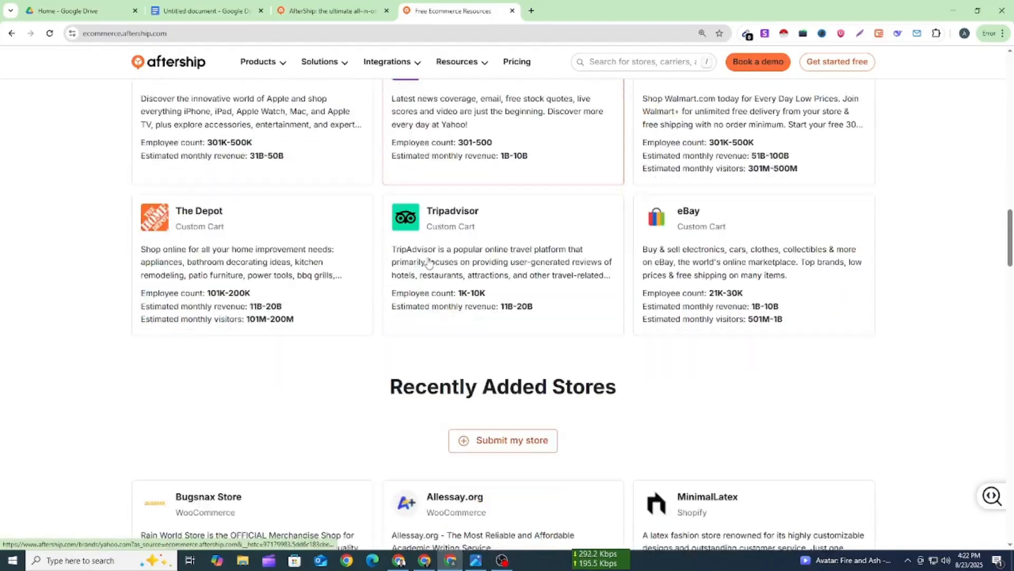
scroll(382, 378, "down", 1)
left_click_drag(362, 341, 618, 338)
Open the full store listing from the Top Online Stores section and highlight the Online Stores Directory heading
scroll(364, 341, "up", 8)
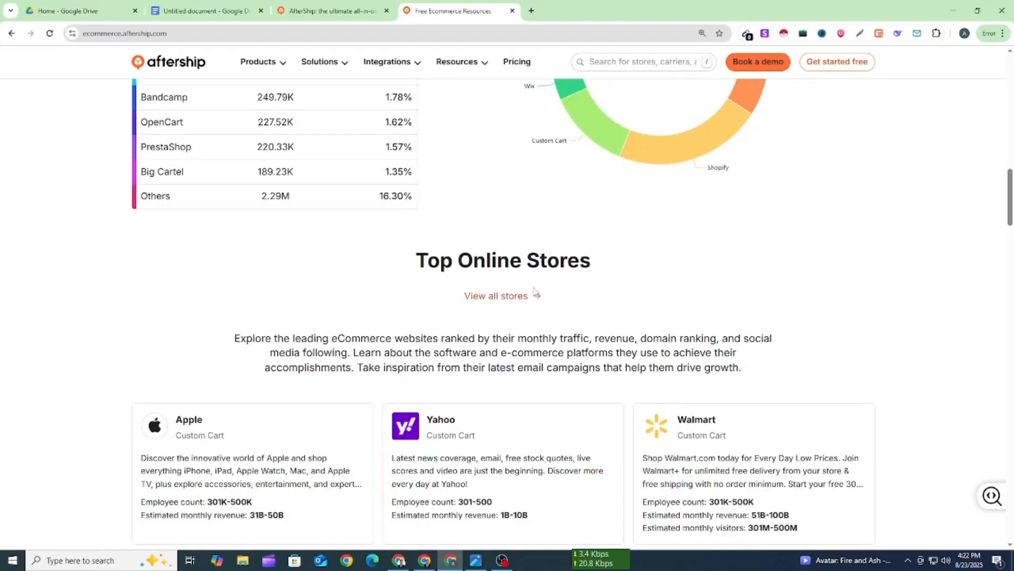
left_click(520, 301)
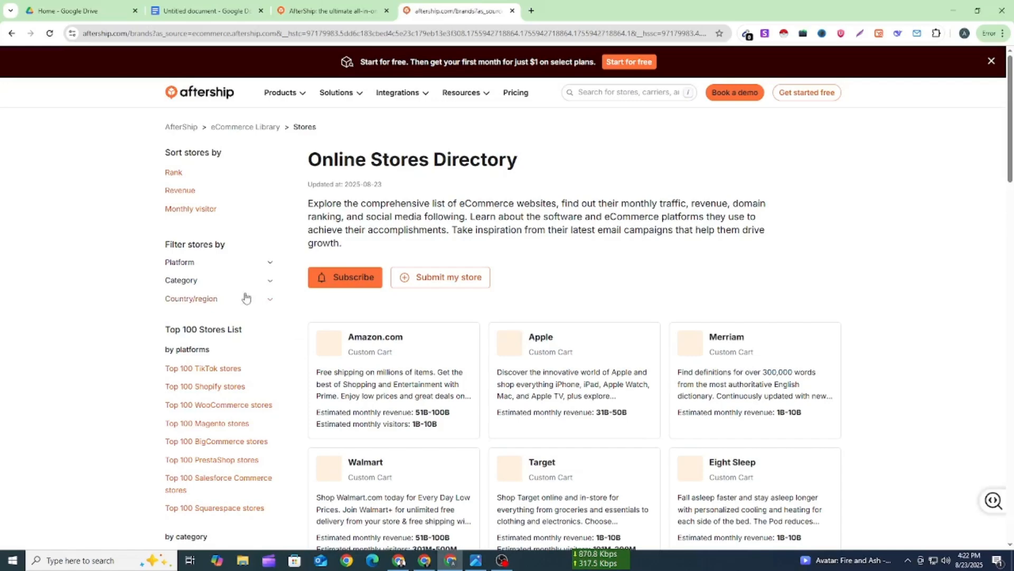
left_click_drag(302, 159, 526, 169)
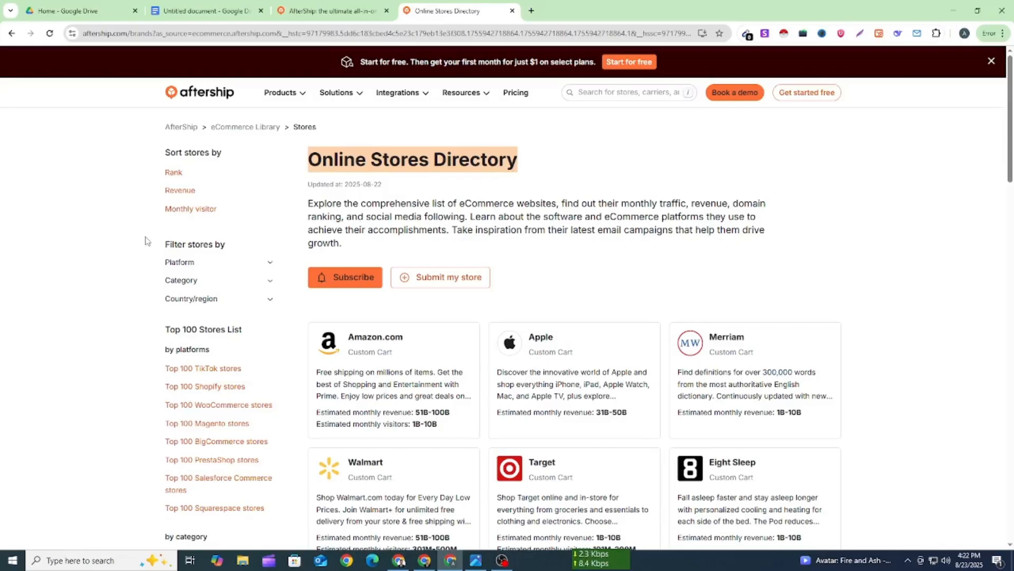
Enlarge the directory page to 110% and highlight the "Filter stores by" heading above the filter options
scroll(153, 198, "down", 1)
left_click_drag(155, 197, 251, 197)
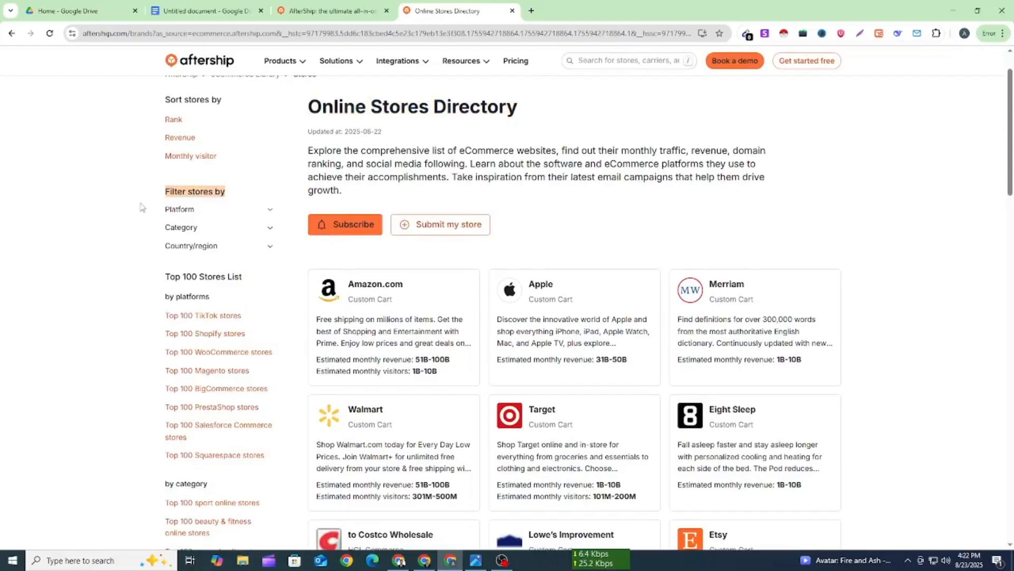
key("ctrl+plus")
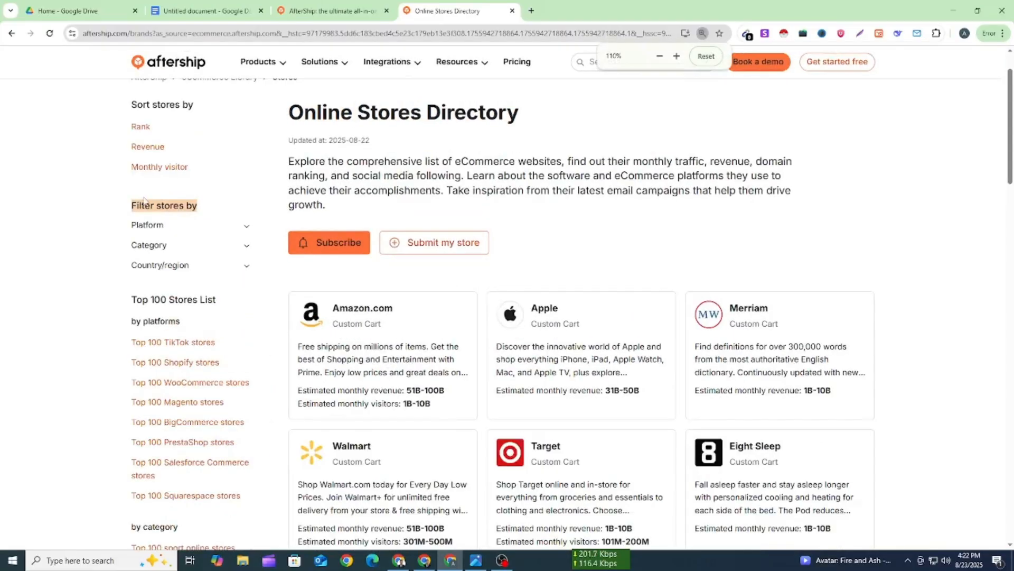
left_click(95, 216)
left_click_drag(114, 209, 225, 210)
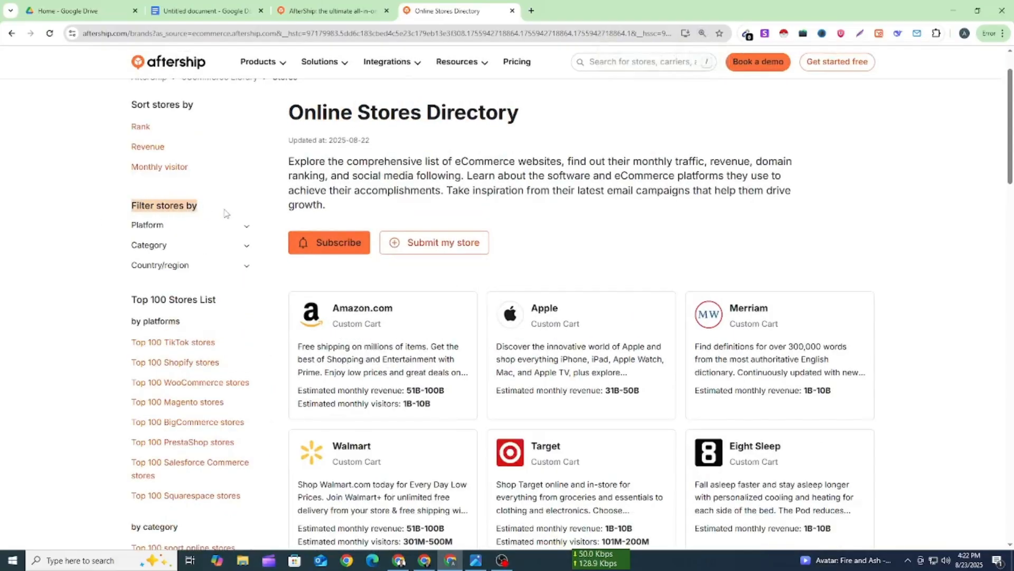
left_click(53, 227)
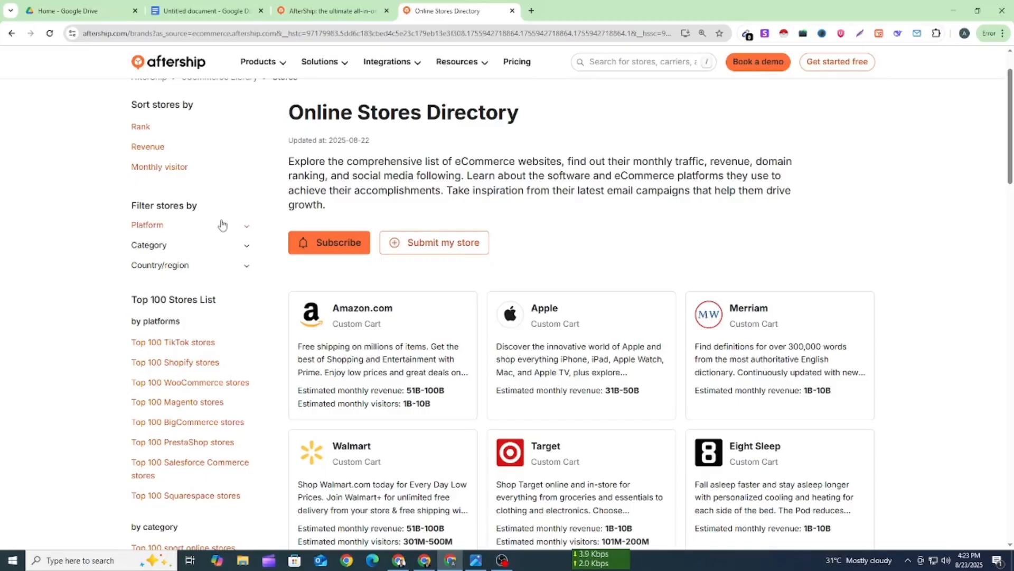
Filter the store directory by the Shopify platform and highlight the "Filter stores by" label above the applied filter
left_click(239, 228)
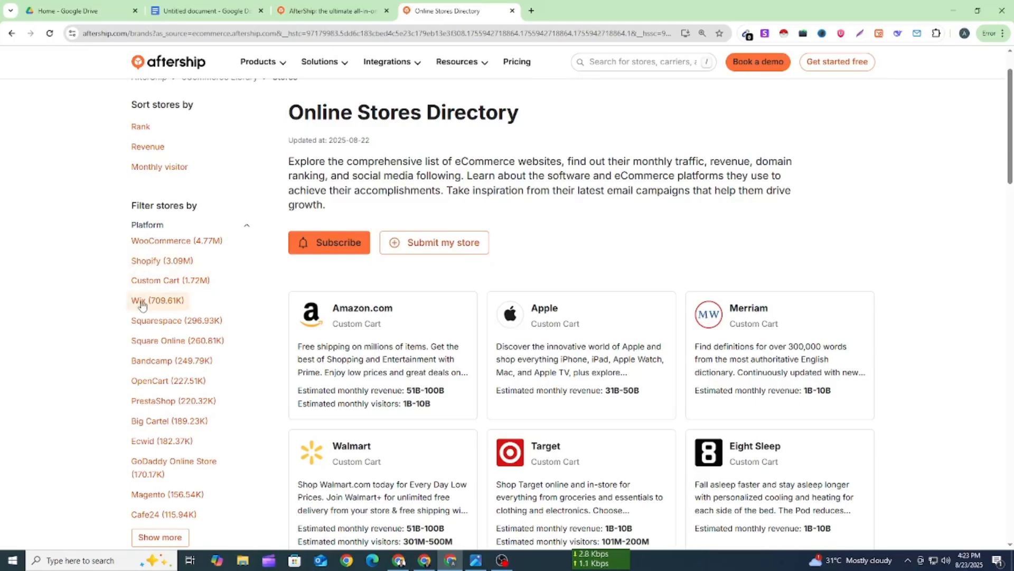
scroll(152, 346, "down", 1)
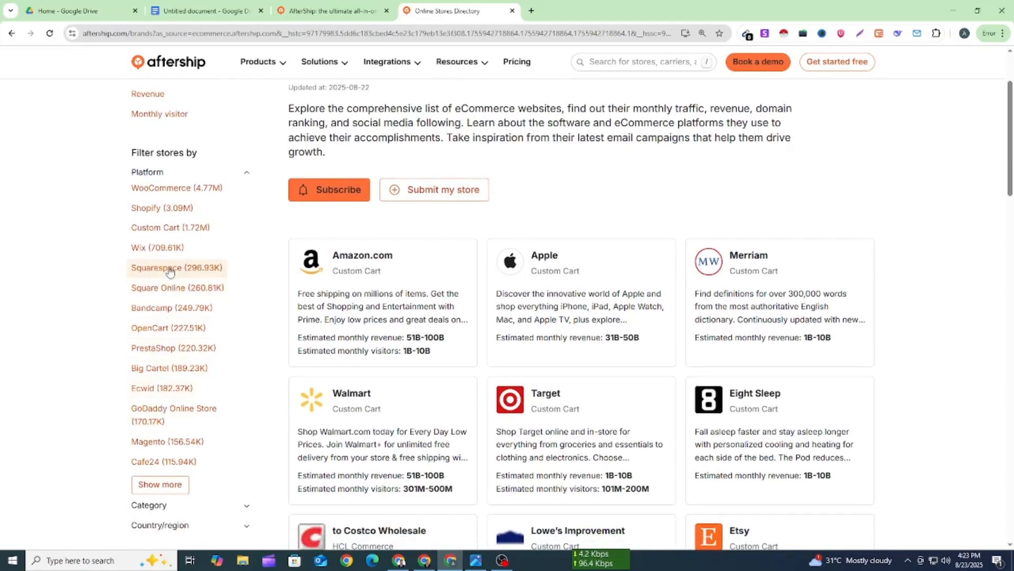
scroll(169, 270, "up", 2)
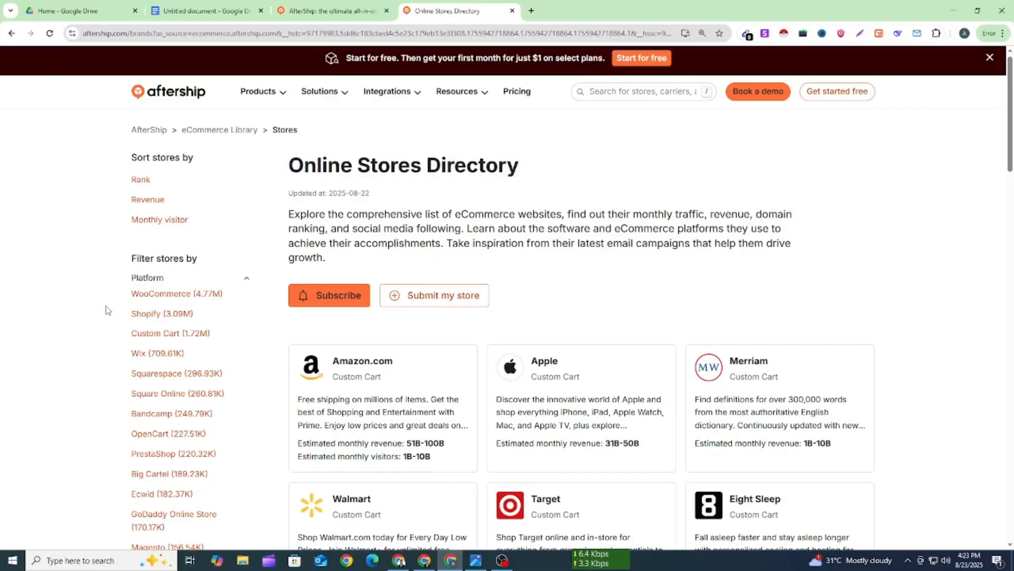
left_click(162, 315)
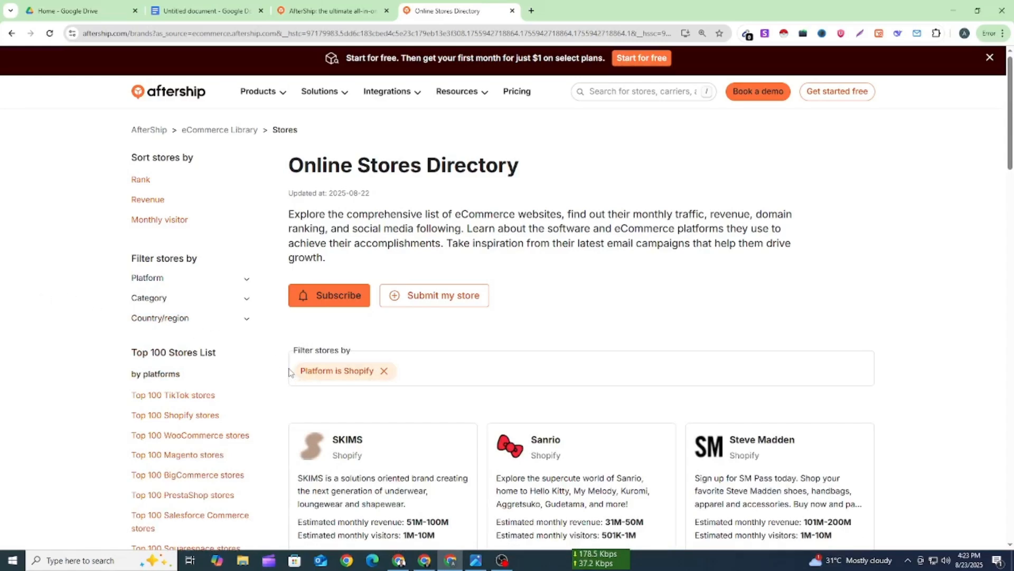
left_click_drag(291, 350, 359, 353)
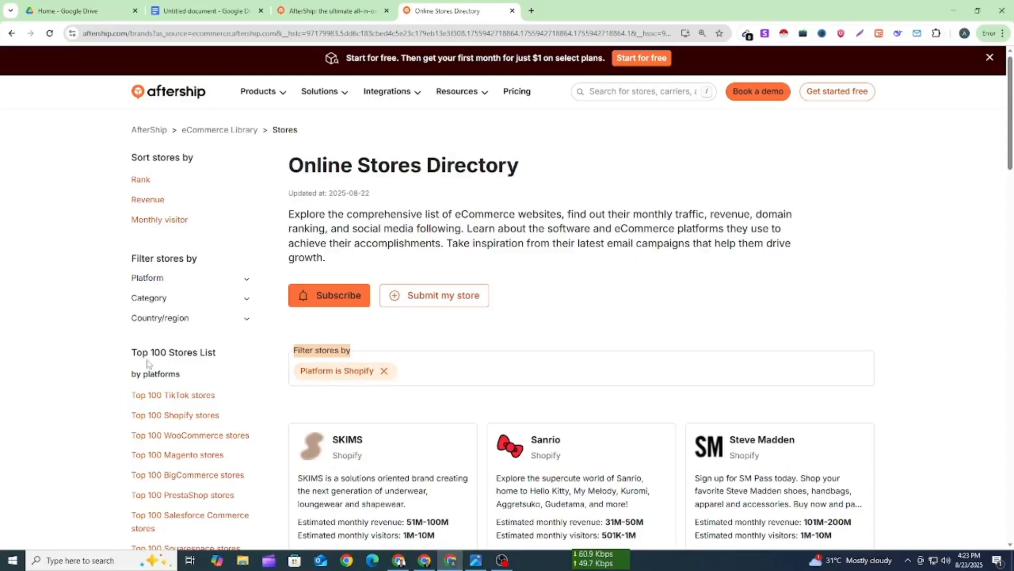
Add a category filter for Health to the store directory
left_click(149, 297)
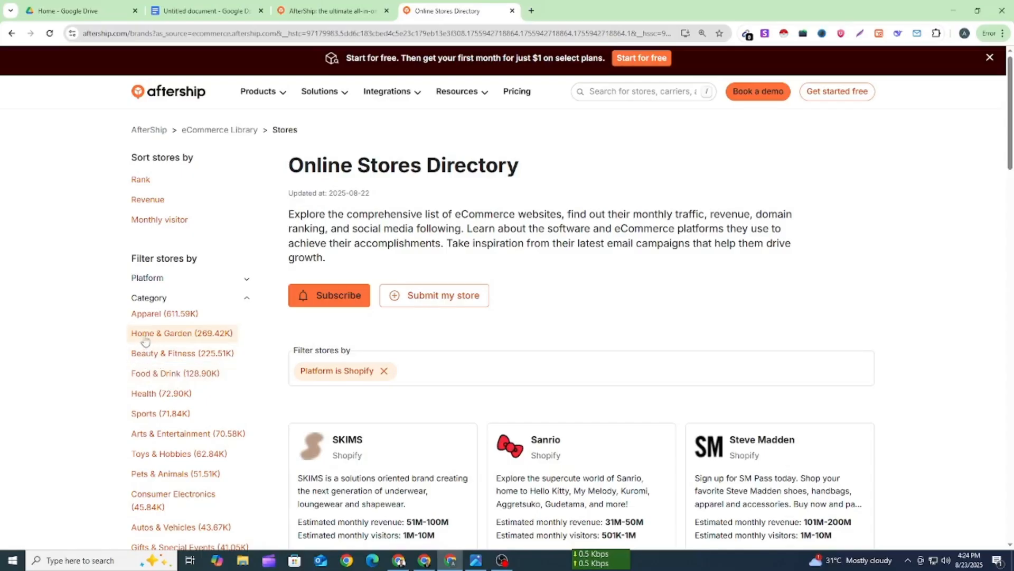
scroll(165, 408, "down", 2)
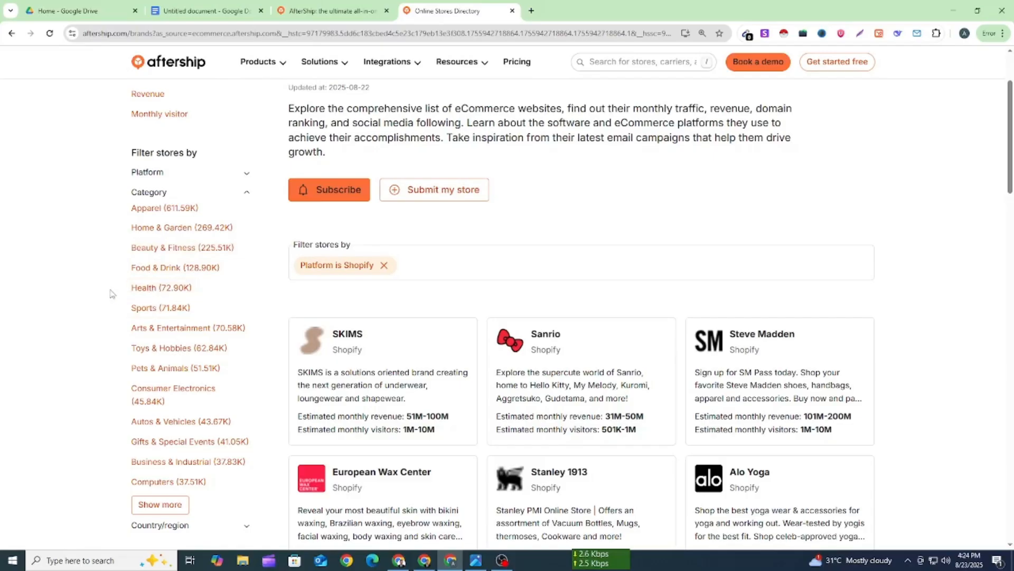
left_click(167, 288)
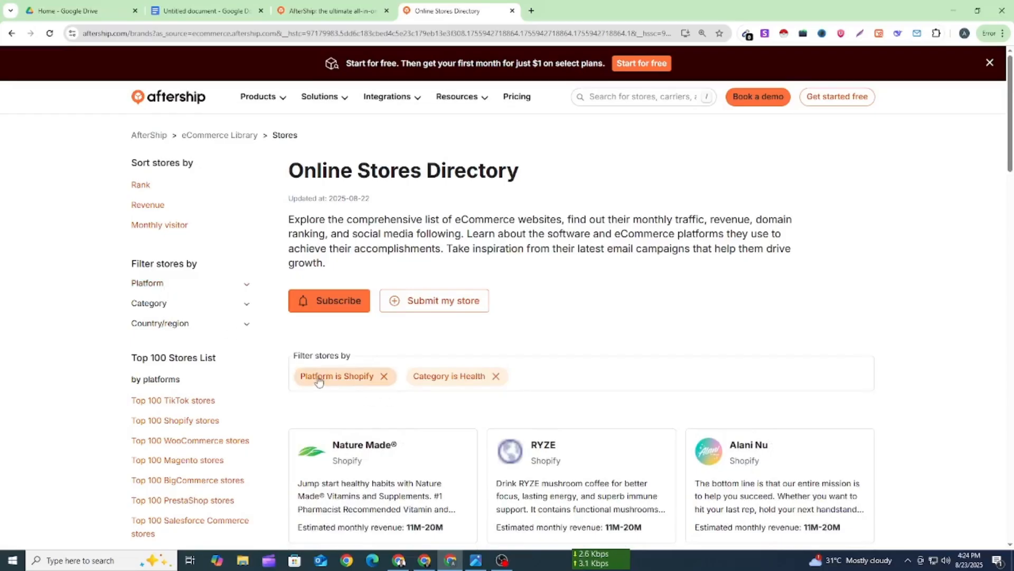
Highlight the applied filters' label and browse the store cards matching the Shopify and Health filters
left_click_drag(292, 355, 352, 357)
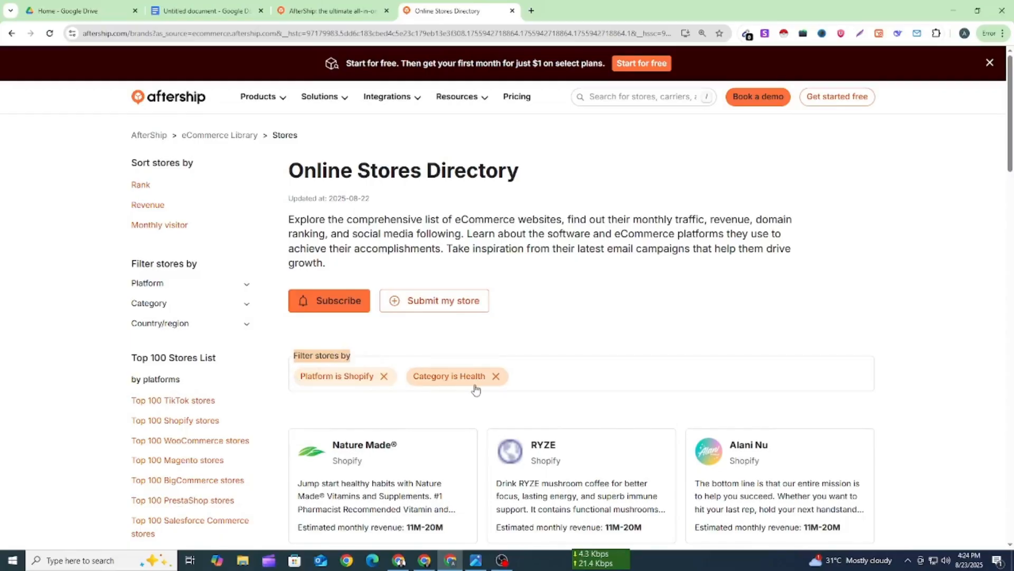
scroll(380, 350, "down", 4)
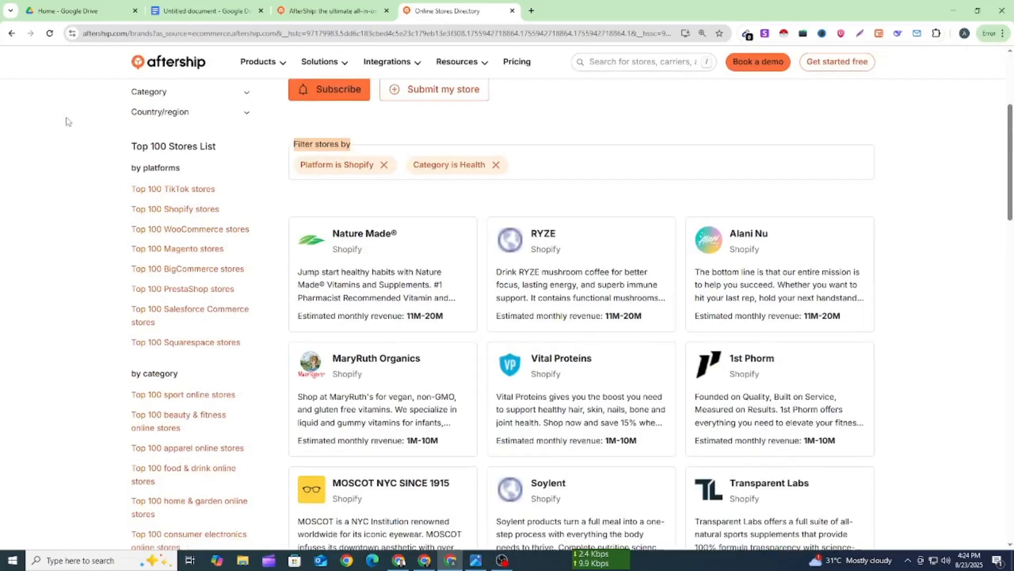
scroll(520, 339, "down", 3)
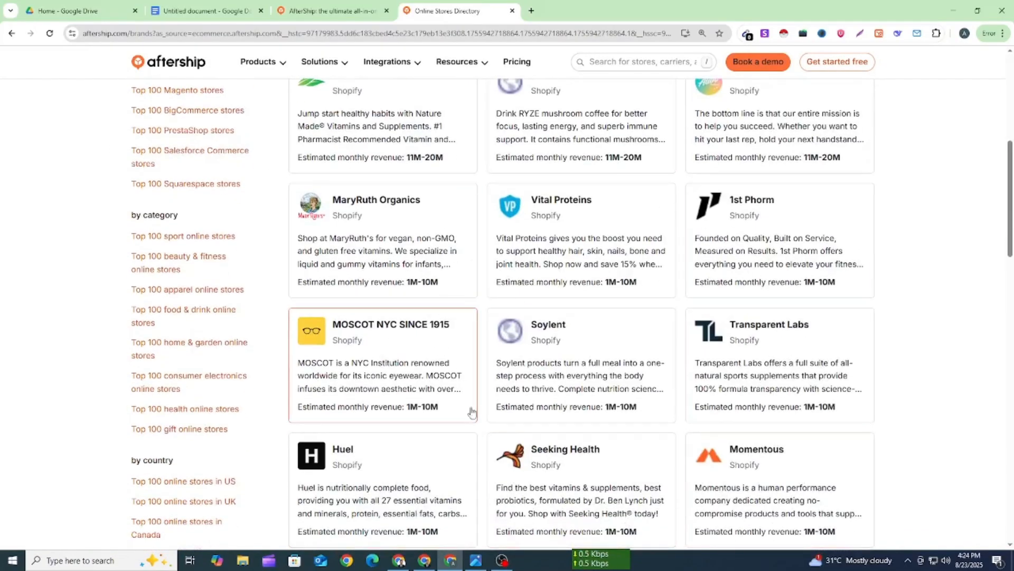
scroll(584, 343, "down", 2)
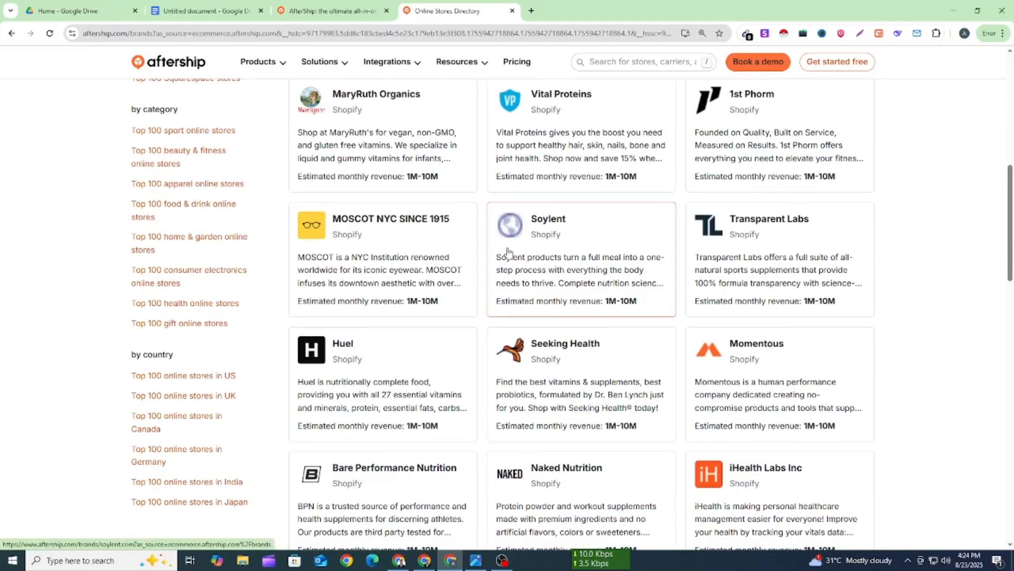
scroll(515, 321, "down", 3)
scroll(528, 322, "up", 10)
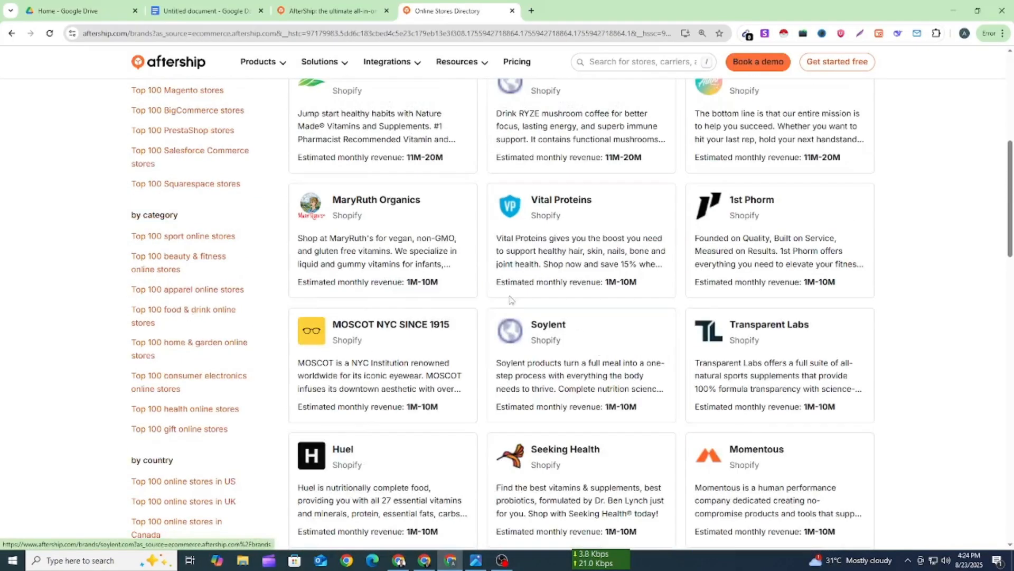
scroll(482, 288, "up", 3)
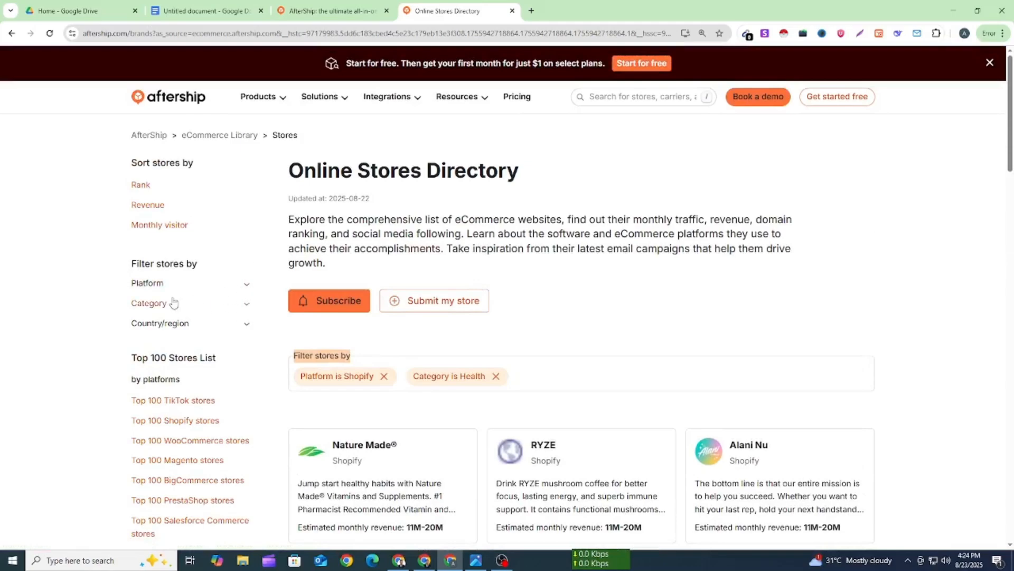
Add a country/region filter for United States to the store directory
scroll(80, 260, "down", 1)
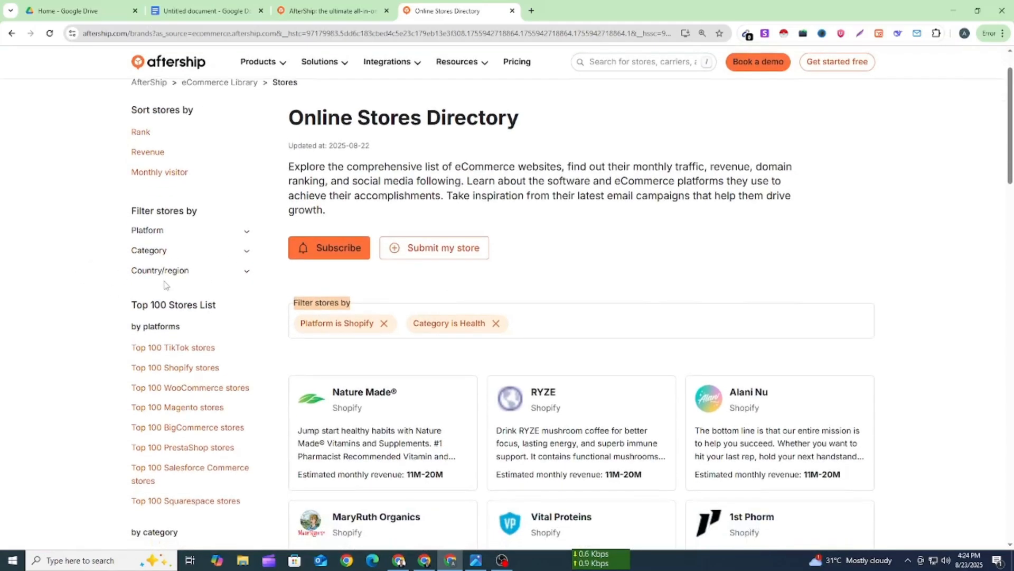
left_click(236, 274)
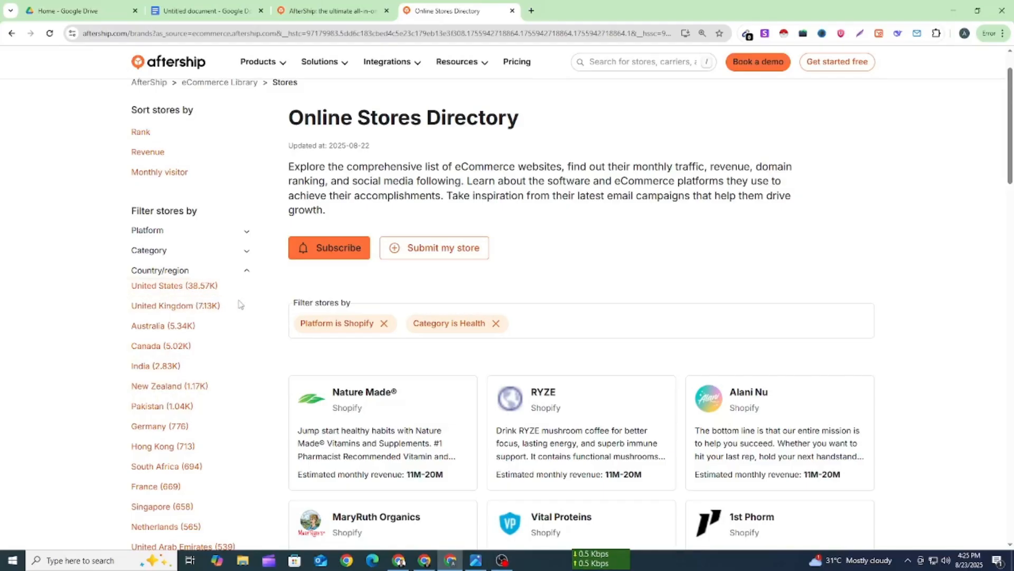
left_click(192, 291)
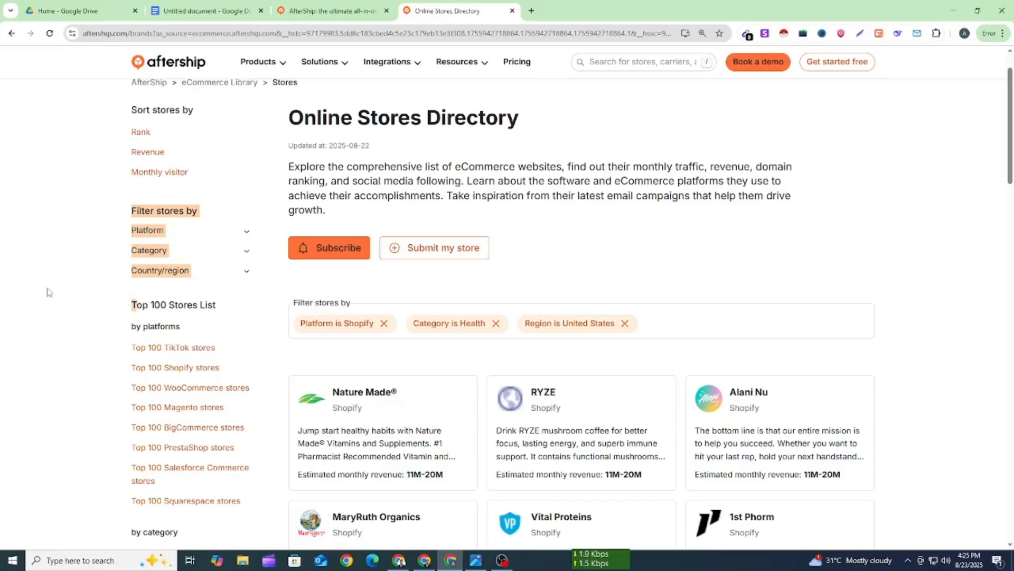
Browse the United States health stores on Shopify down to the page numbers at the end of the list
scroll(638, 322, "down", 2)
scroll(638, 322, "down", 2)
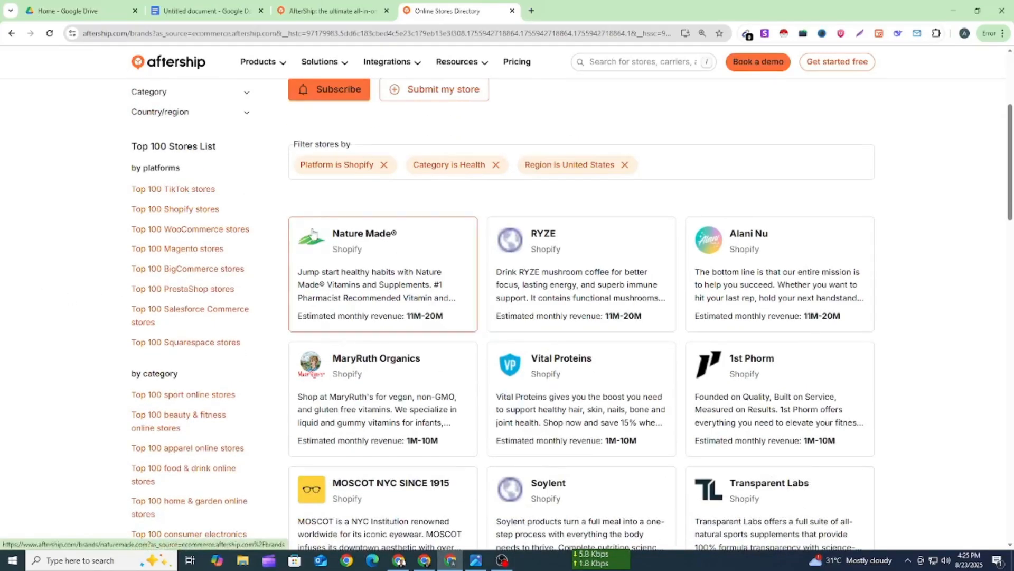
scroll(319, 232, "down", 4)
scroll(588, 334, "down", 2)
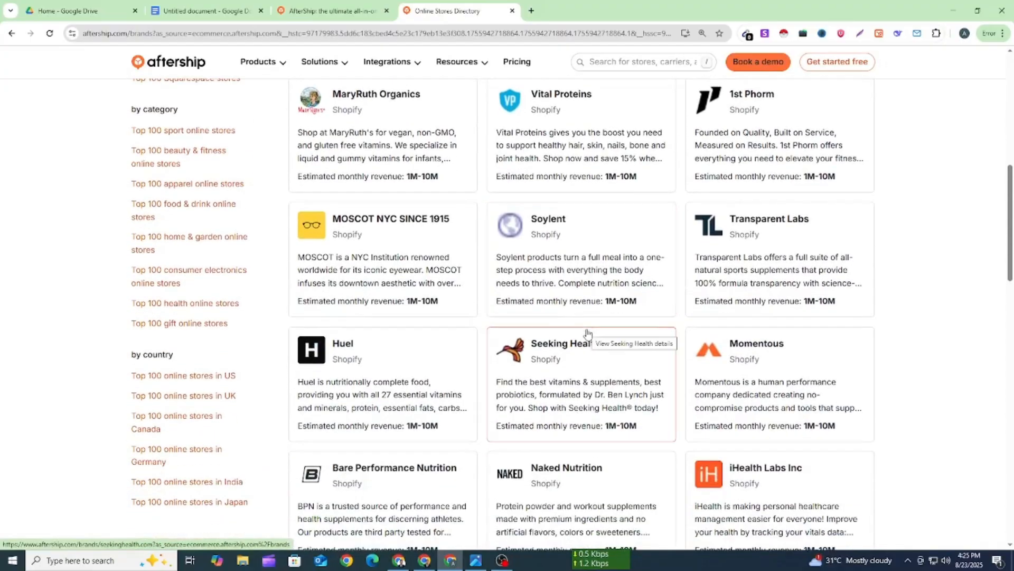
scroll(587, 333, "down", 12)
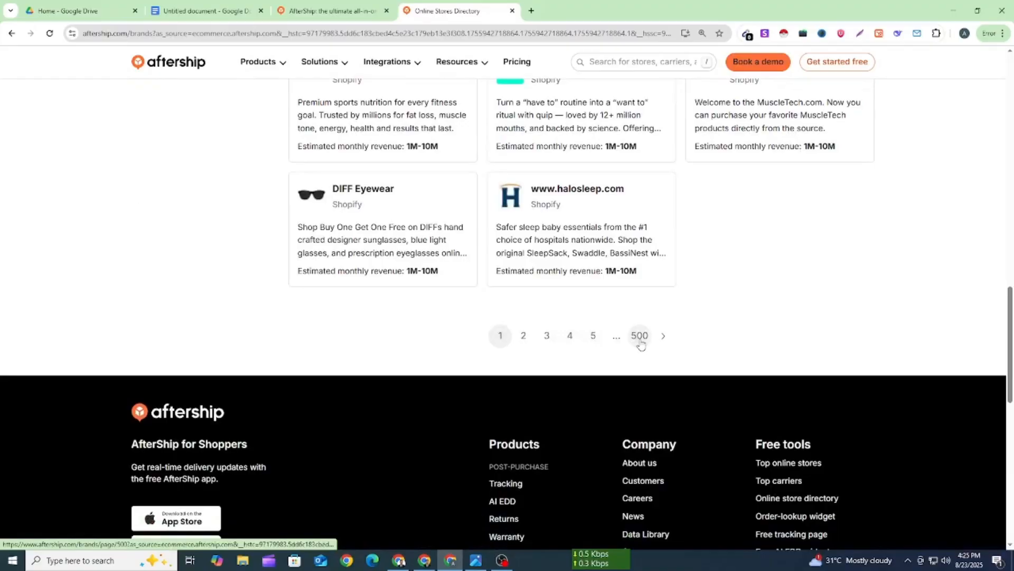
scroll(476, 352, "up", 8)
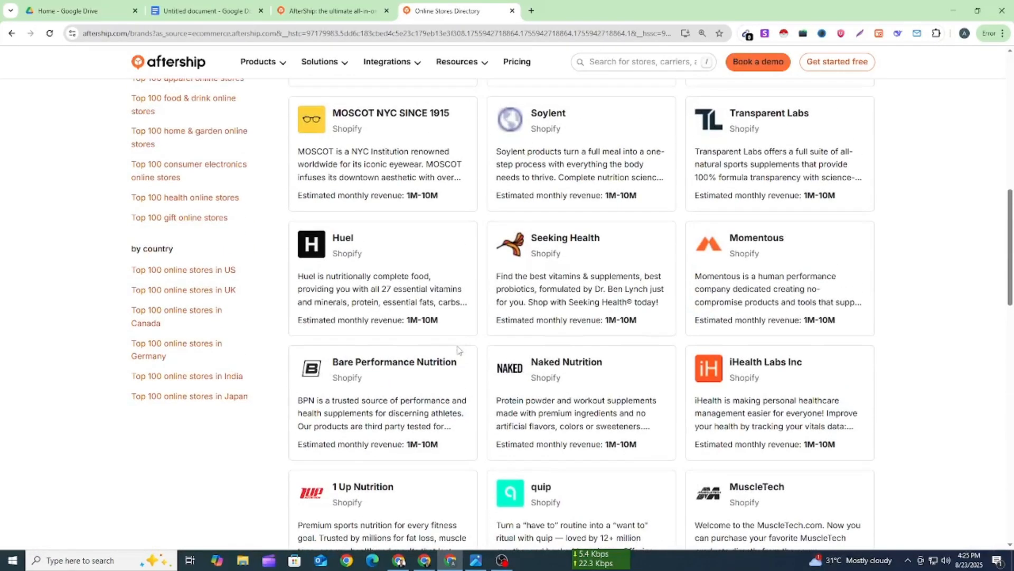
scroll(670, 326, "down", 7)
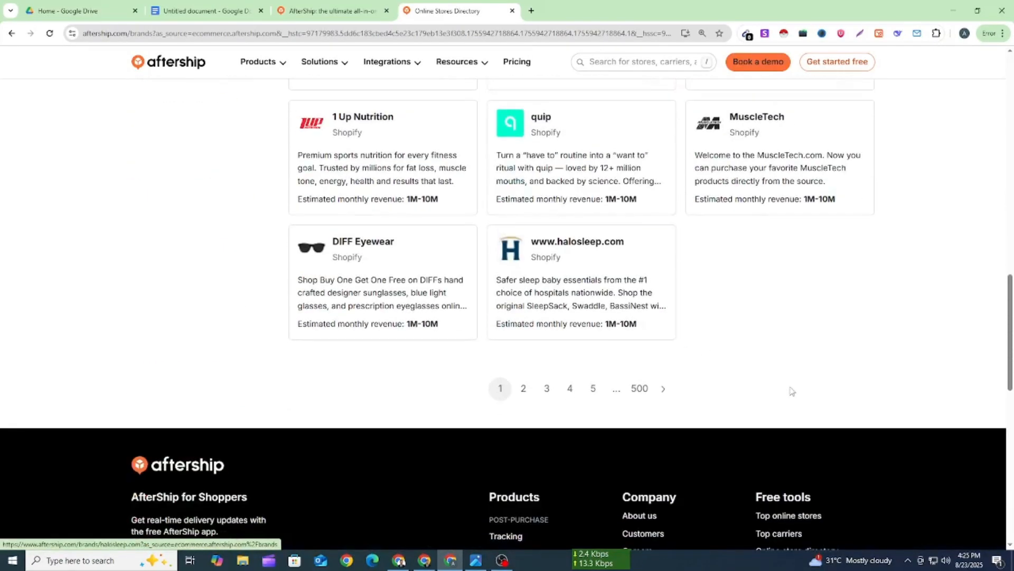
Open the Nature Made store's details from the filtered results in a new browser tab and switch to it
scroll(694, 370, "up", 12)
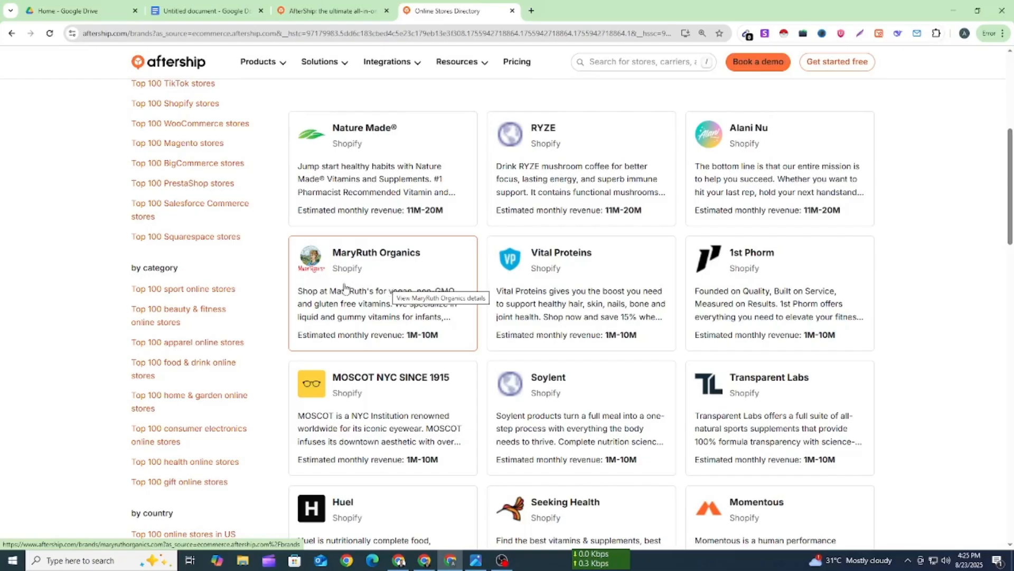
scroll(342, 288, "up", 2)
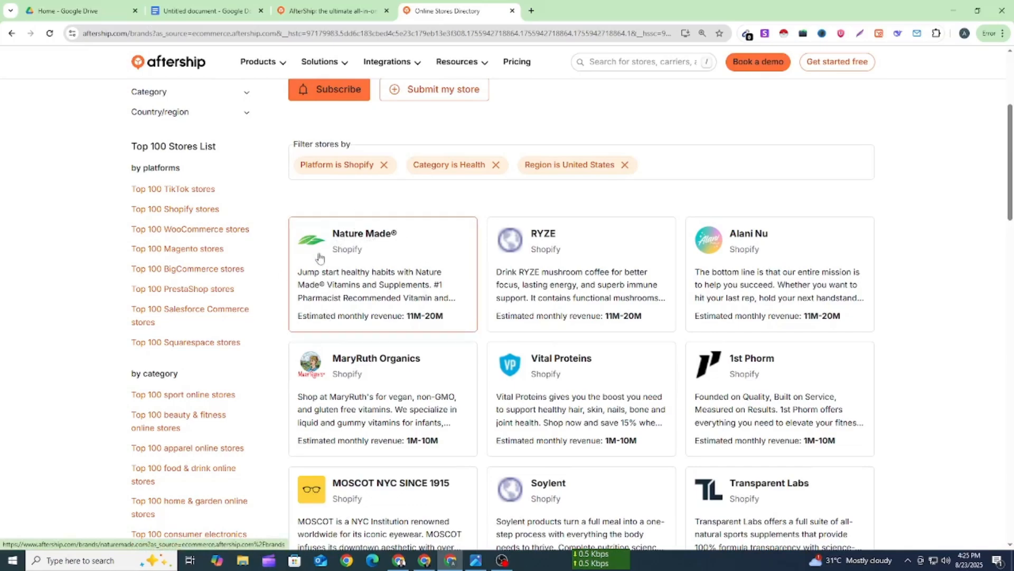
right_click(385, 240)
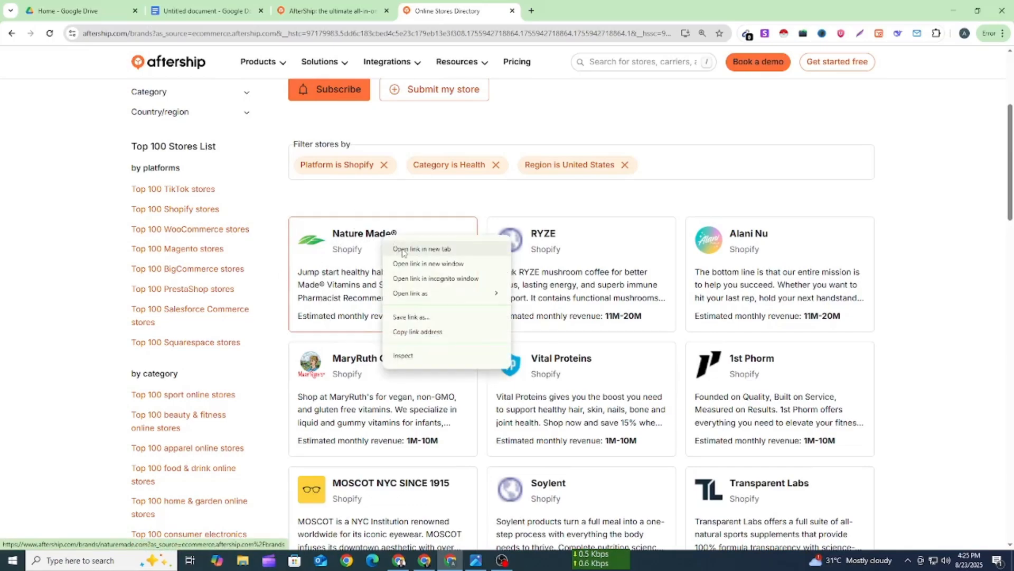
left_click(402, 249)
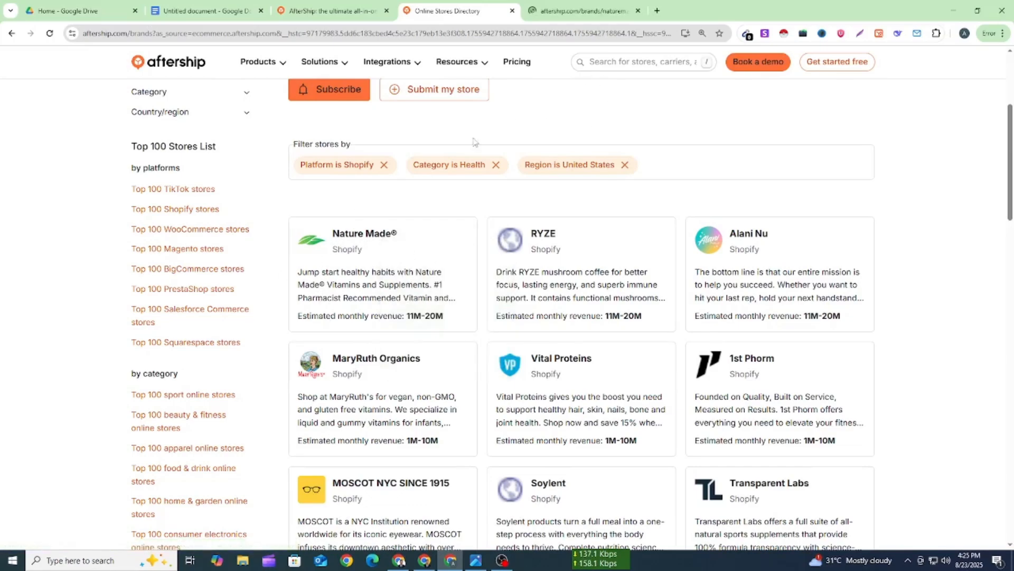
left_click(609, 5)
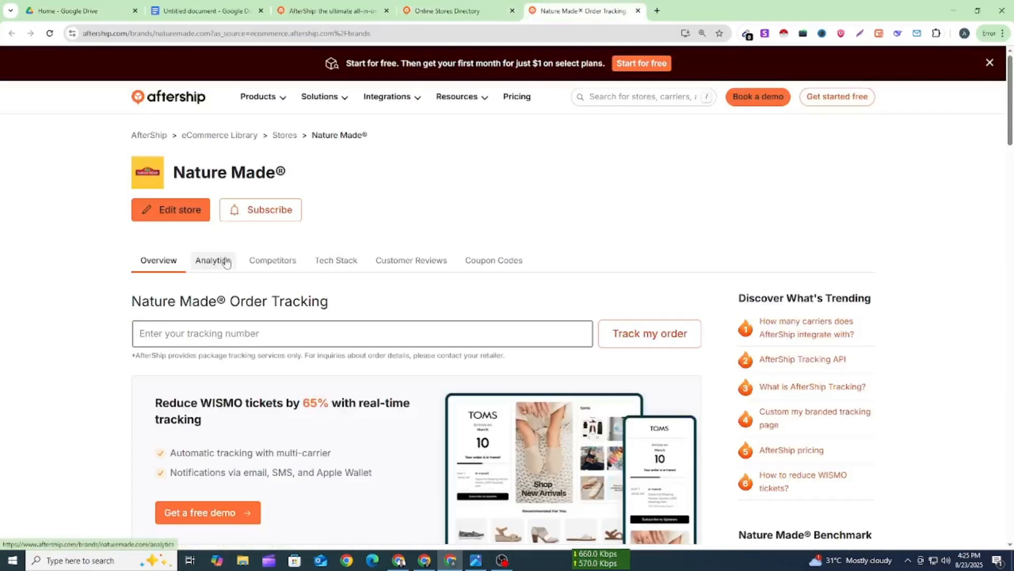
Highlight the store name on the Nature Made page and look through its overview, description and tech stack sections
scroll(222, 265, "down", 3)
scroll(258, 260, "up", 3)
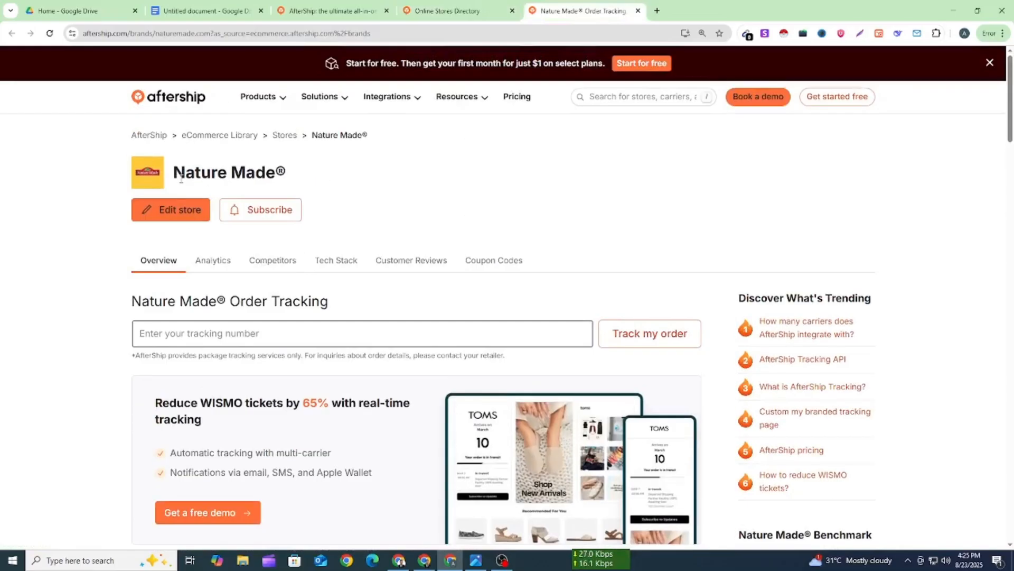
left_click_drag(177, 176, 201, 177)
left_click_drag(264, 176, 274, 175)
scroll(413, 240, "down", 4)
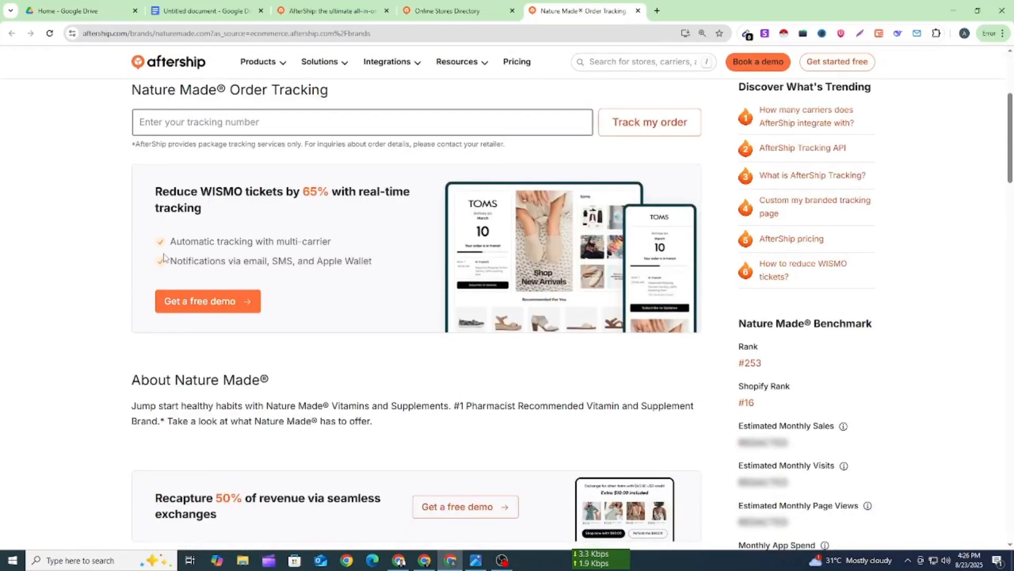
scroll(166, 257, "down", 3)
scroll(164, 254, "down", 2)
scroll(512, 334, "up", 3)
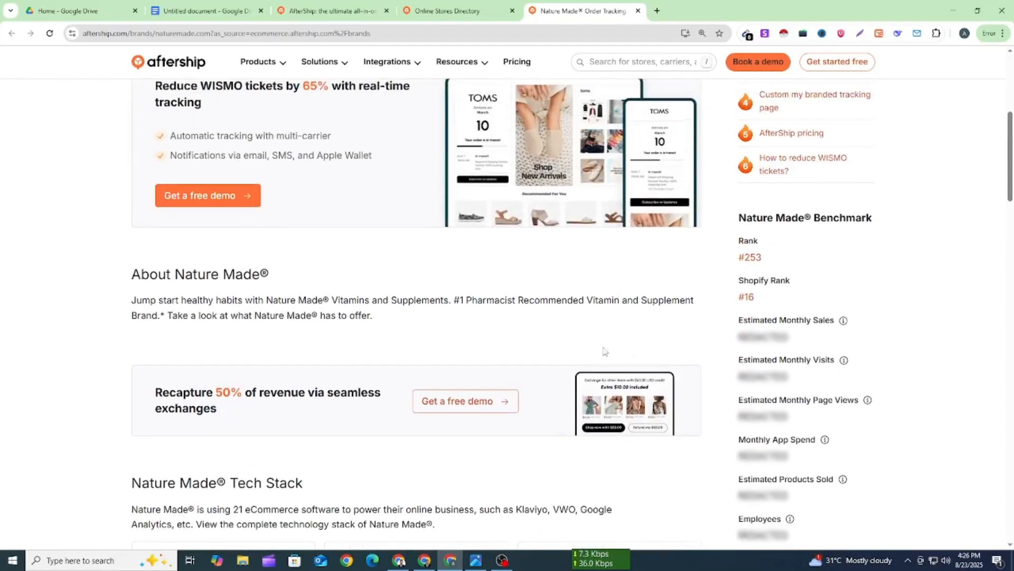
Highlight the Shopify rank in the Nature Made Benchmark section and the store name it belongs to
left_click_drag(761, 244, 797, 264)
left_click(763, 297)
left_click_drag(733, 282, 754, 292)
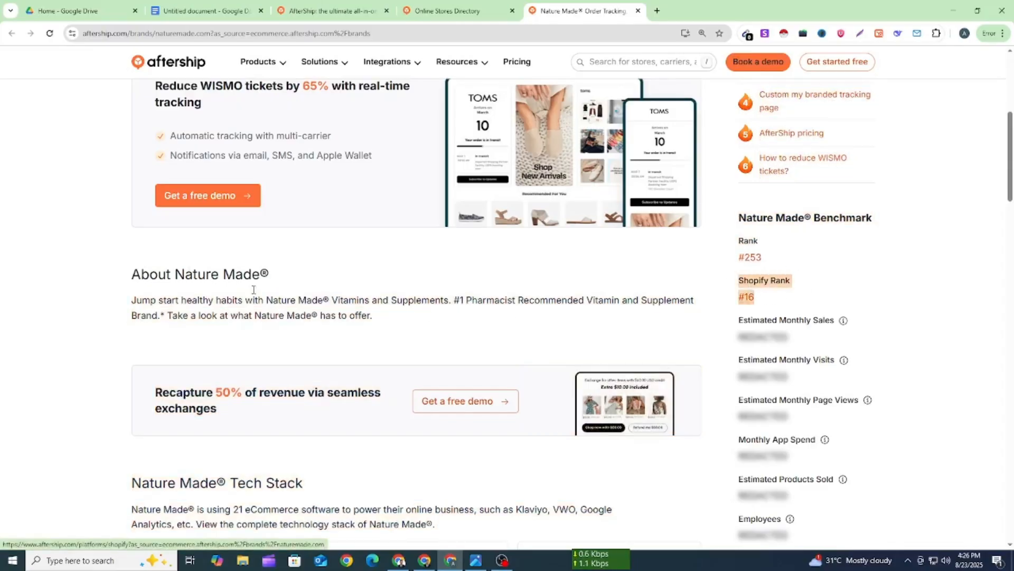
scroll(427, 312, "up", 6)
left_click_drag(292, 170, 173, 172)
left_click(98, 182)
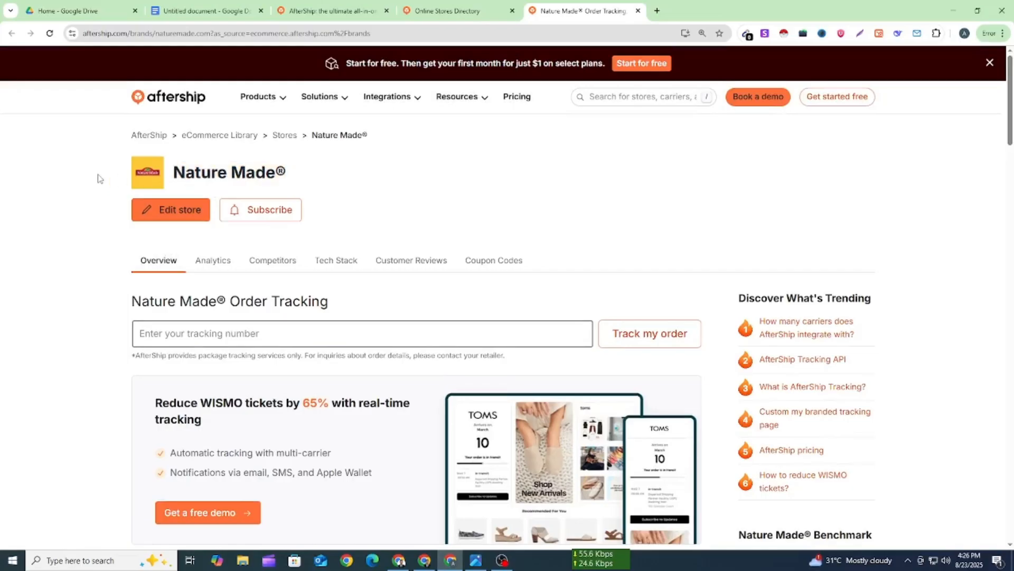
scroll(613, 374, "down", 5)
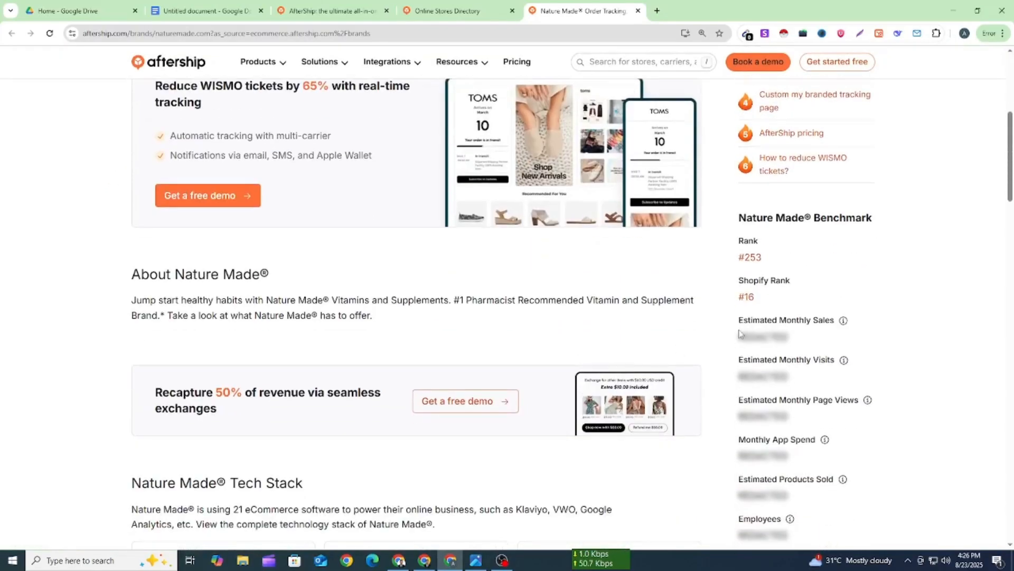
left_click_drag(729, 275, 757, 290)
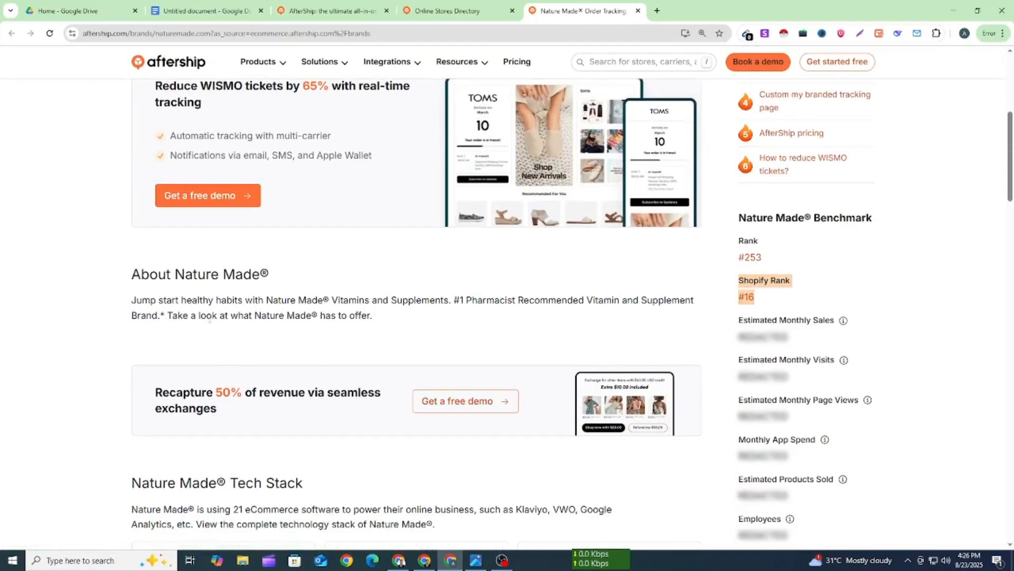
Review the Nature Made tech stack and highlight the founding date and platform in the store information
scroll(212, 317, "down", 4)
scroll(207, 299, "down", 1)
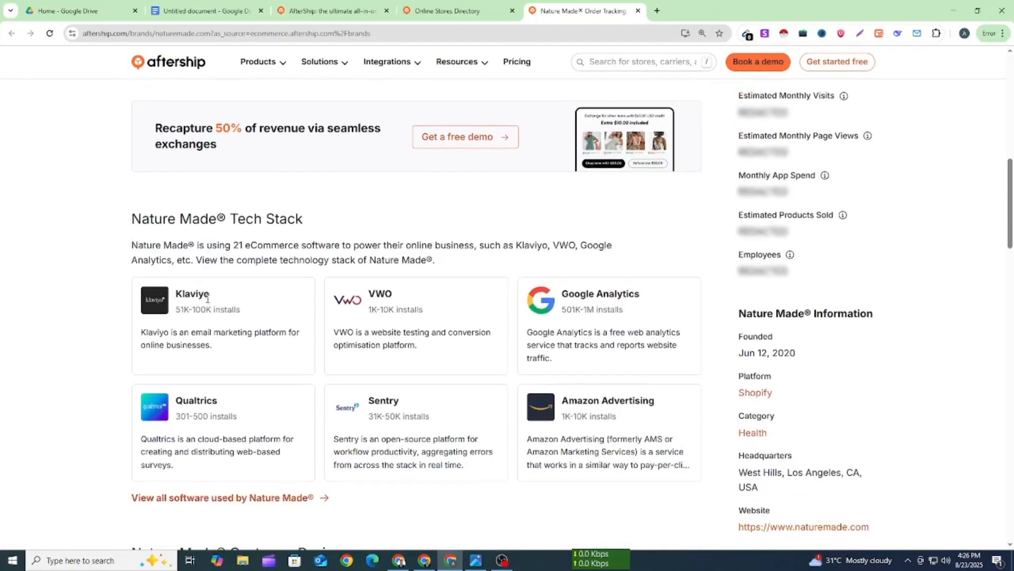
scroll(582, 467, "down", 1)
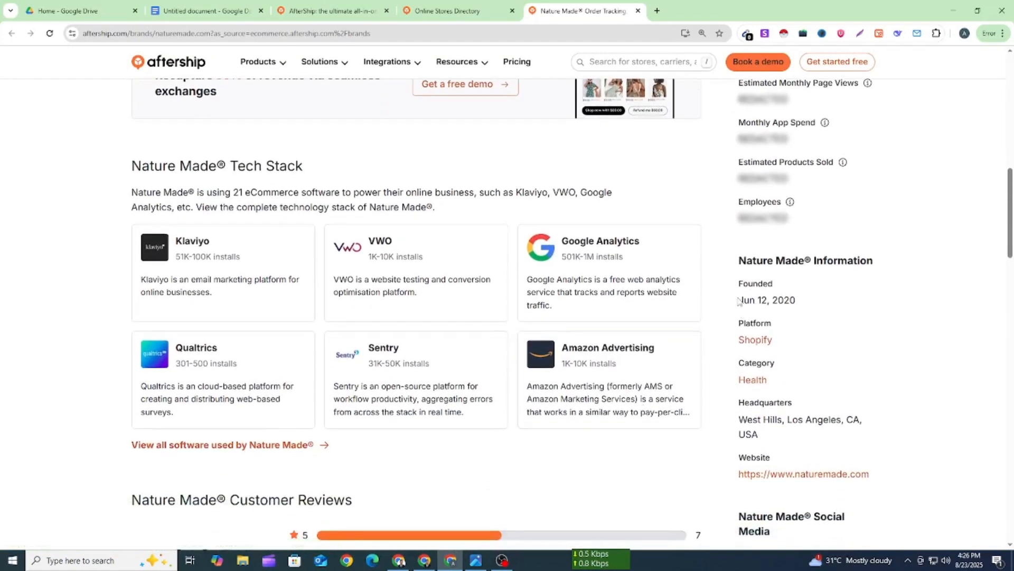
left_click_drag(739, 301, 800, 301)
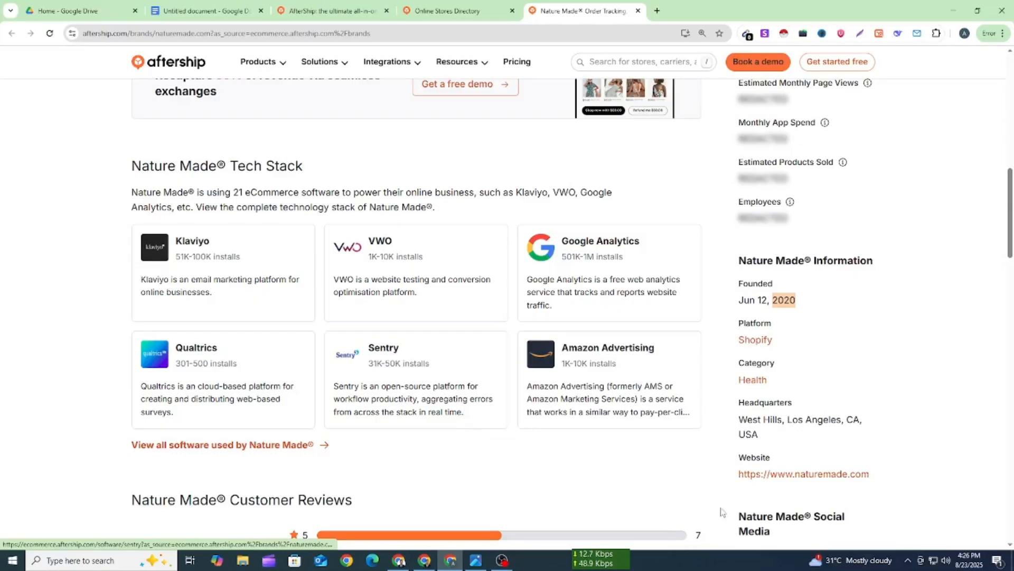
left_click(739, 321)
left_click_drag(739, 320, 776, 338)
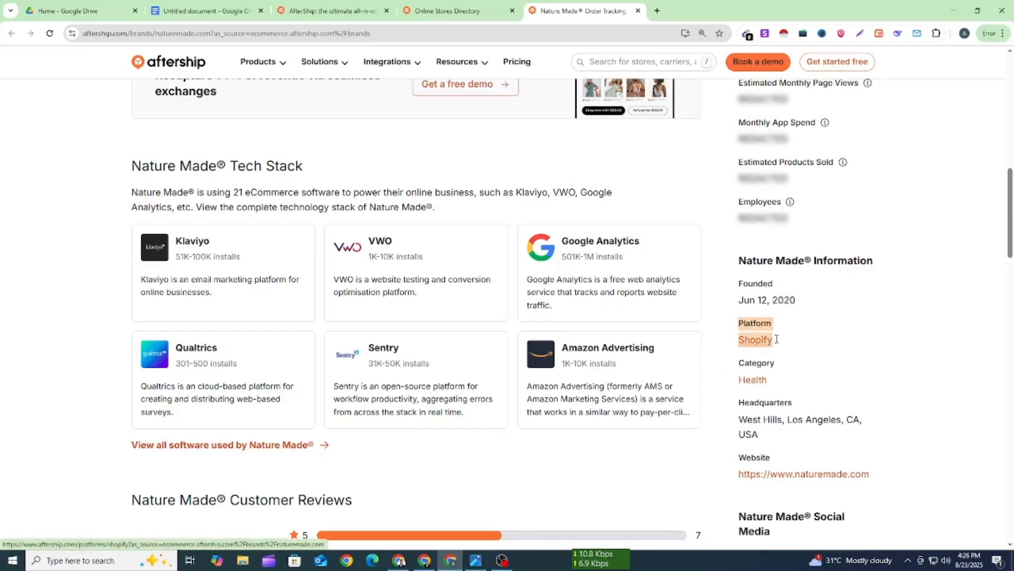
left_click(792, 332)
Highlight the category, headquarters and website address in the Nature Made Information section
scroll(753, 381, "down", 1)
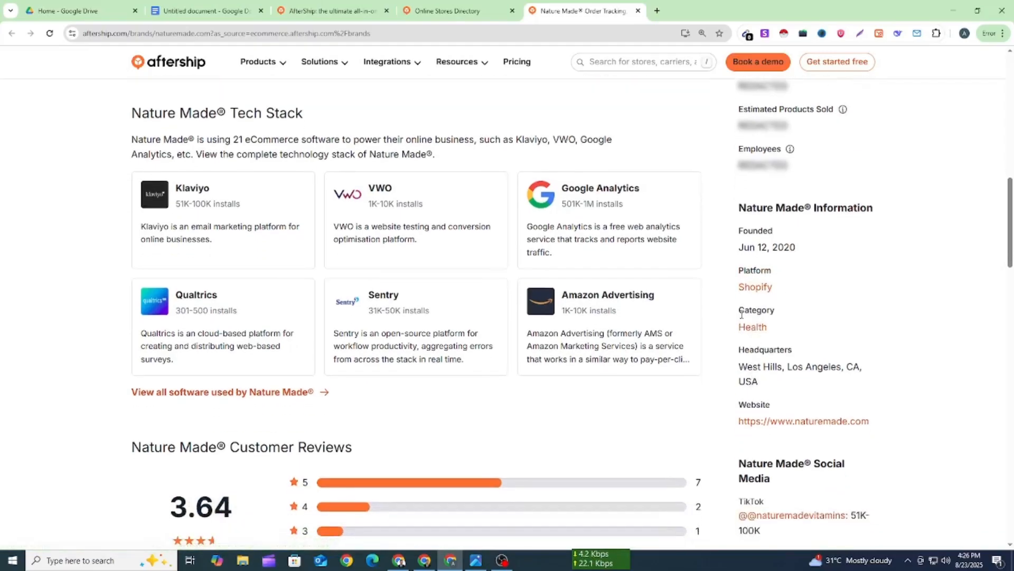
left_click_drag(733, 329, 790, 332)
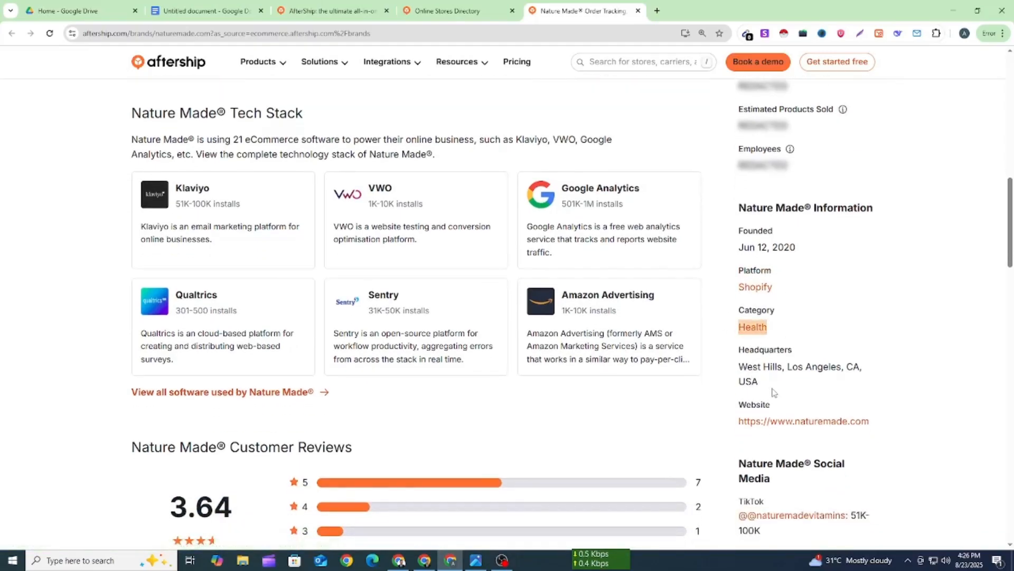
left_click_drag(771, 390, 745, 373)
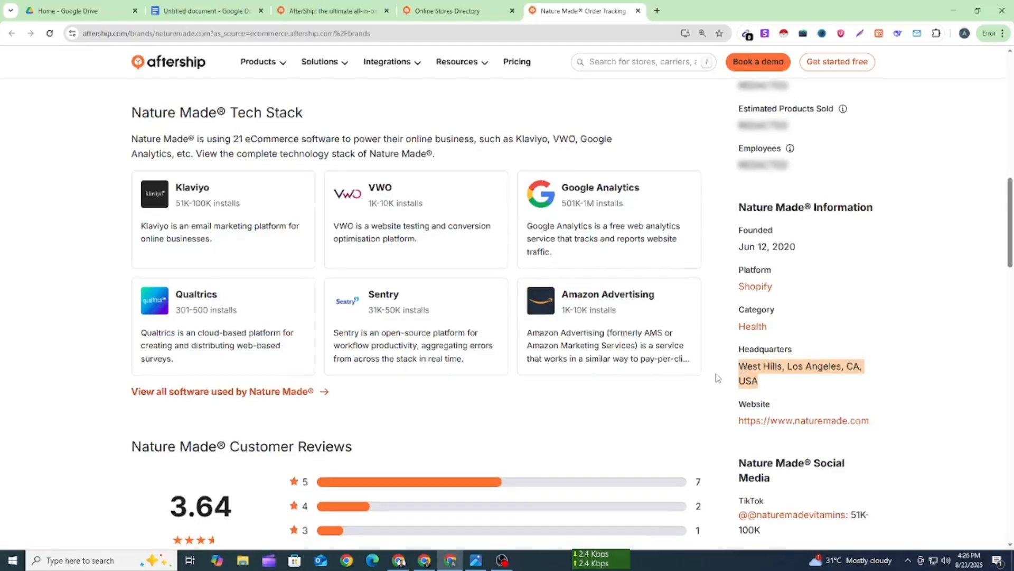
scroll(724, 397, "down", 2)
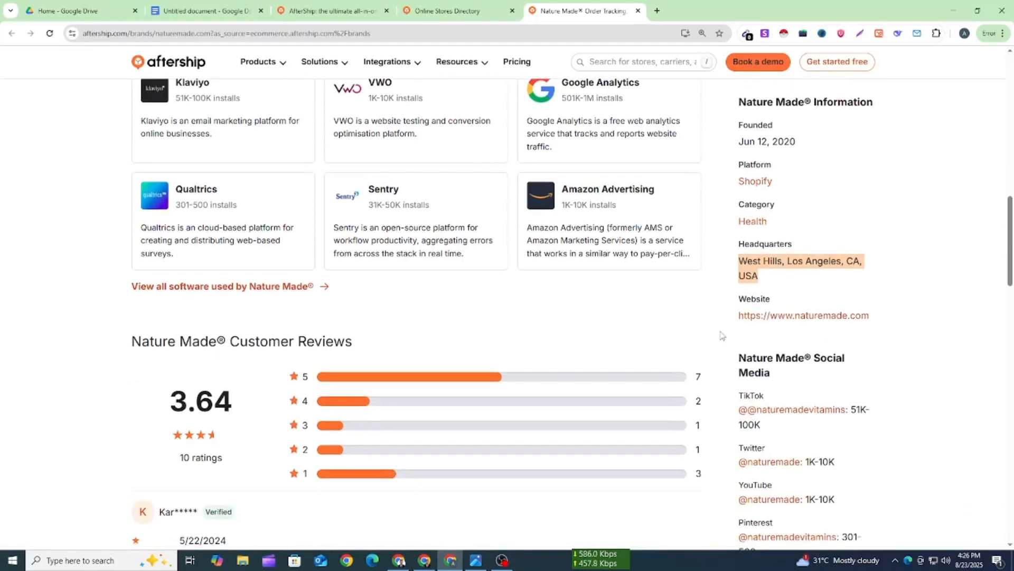
left_click_drag(731, 317, 885, 321)
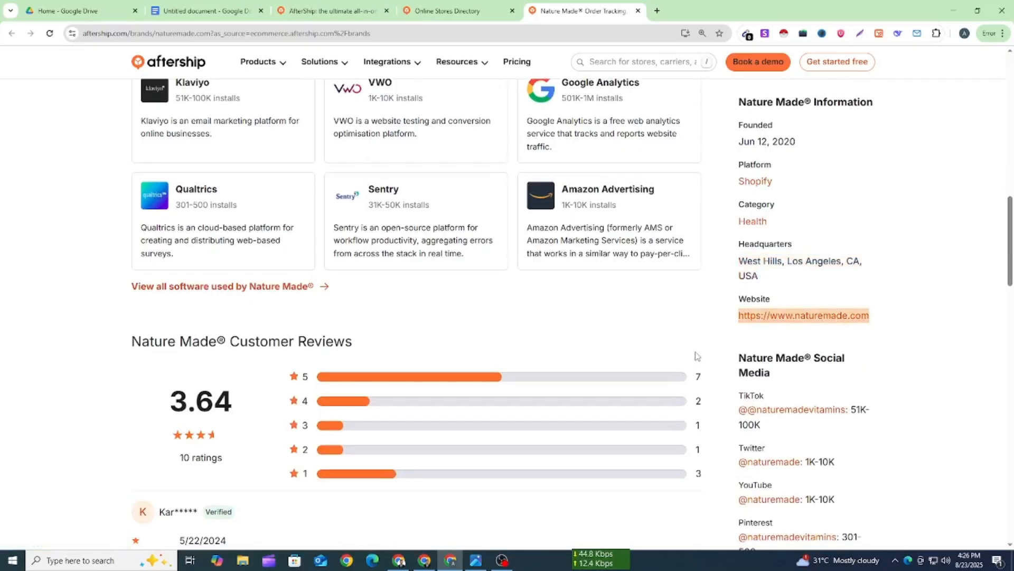
left_click(774, 341)
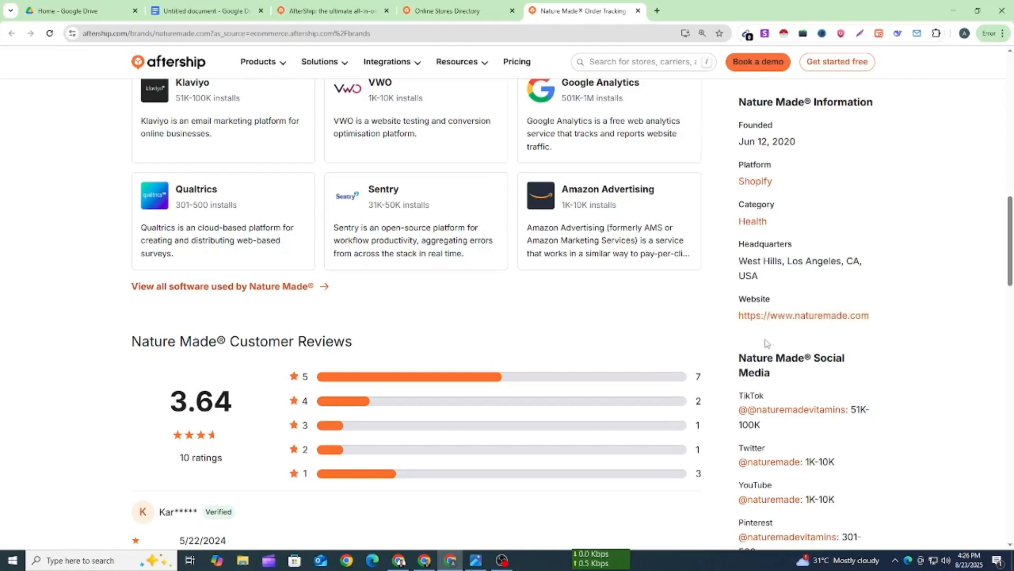
Highlight the TikTok, YouTube and Pinterest follower ranges in the Nature Made Social Media section
scroll(704, 359, "down", 2)
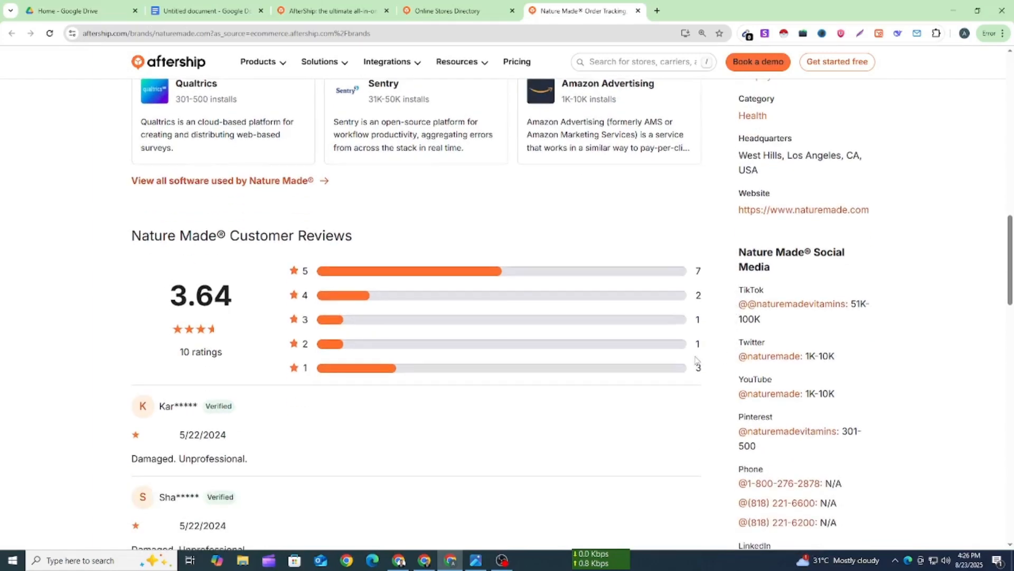
left_click_drag(749, 287, 799, 297)
left_click(882, 309)
left_click_drag(854, 302, 863, 317)
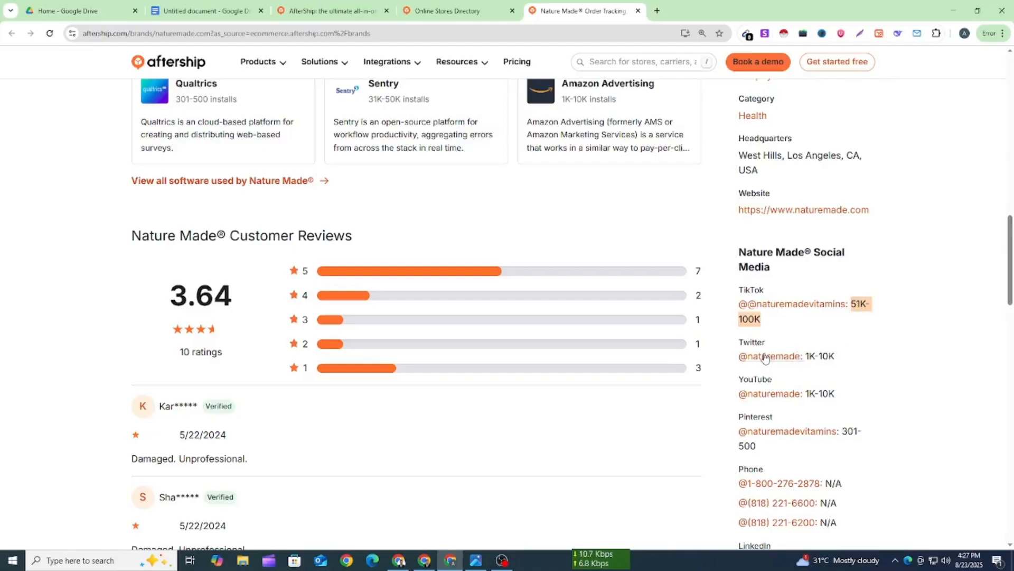
left_click_drag(836, 395, 807, 394)
scroll(780, 373, "down", 2)
left_click_drag(842, 325, 850, 342)
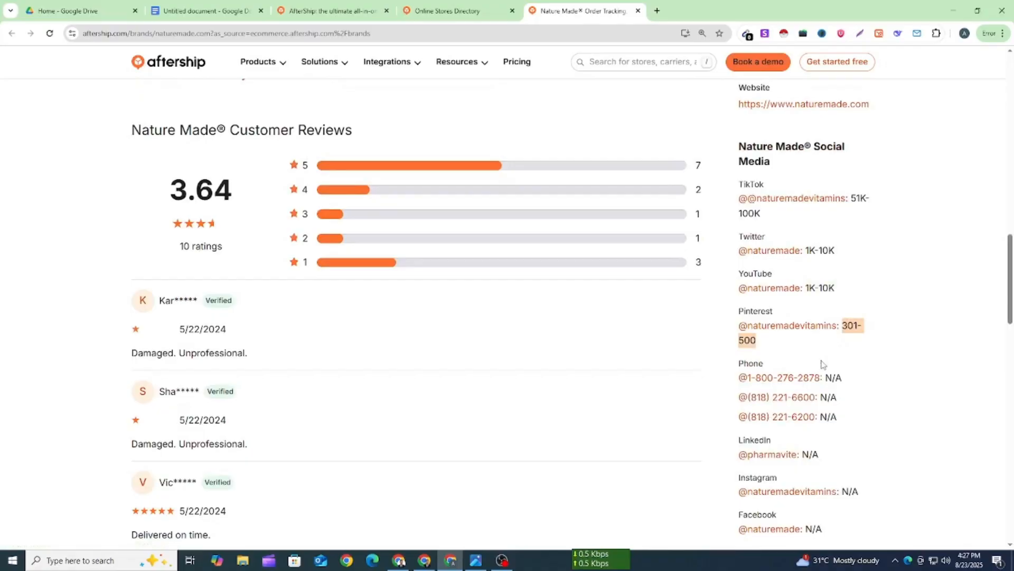
Highlight the store's phone numbers and LinkedIn entry, check the remaining social accounts and return to the page's overview
left_click_drag(731, 379, 835, 378)
left_click_drag(738, 397, 830, 397)
left_click_drag(729, 433, 763, 446)
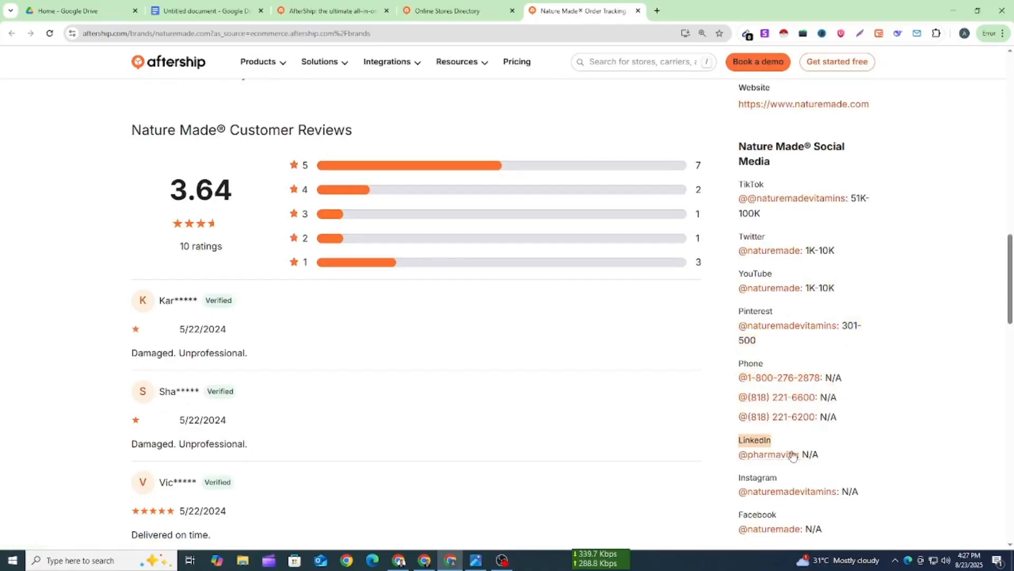
scroll(741, 386, "down", 3)
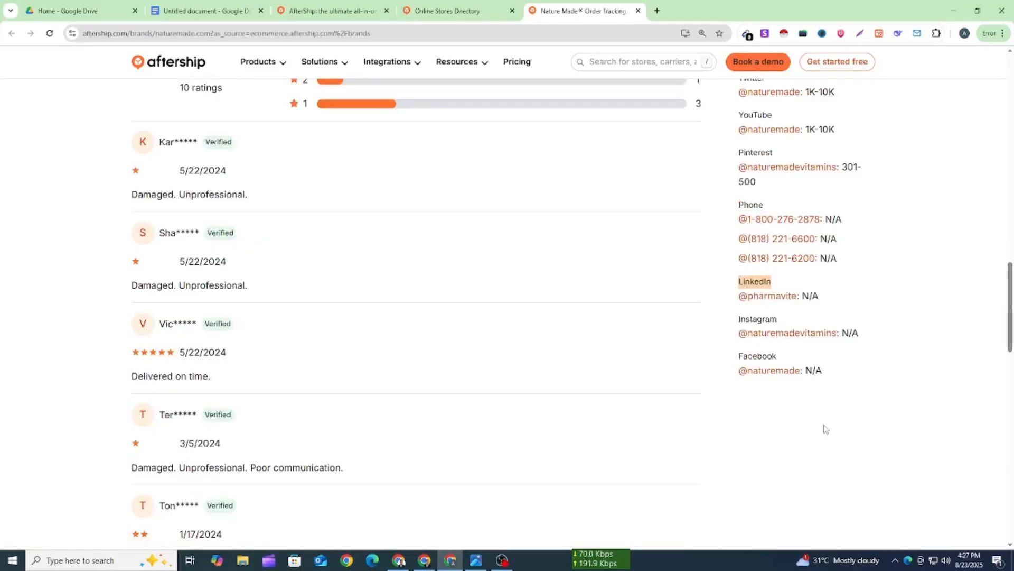
scroll(607, 412, "up", 12)
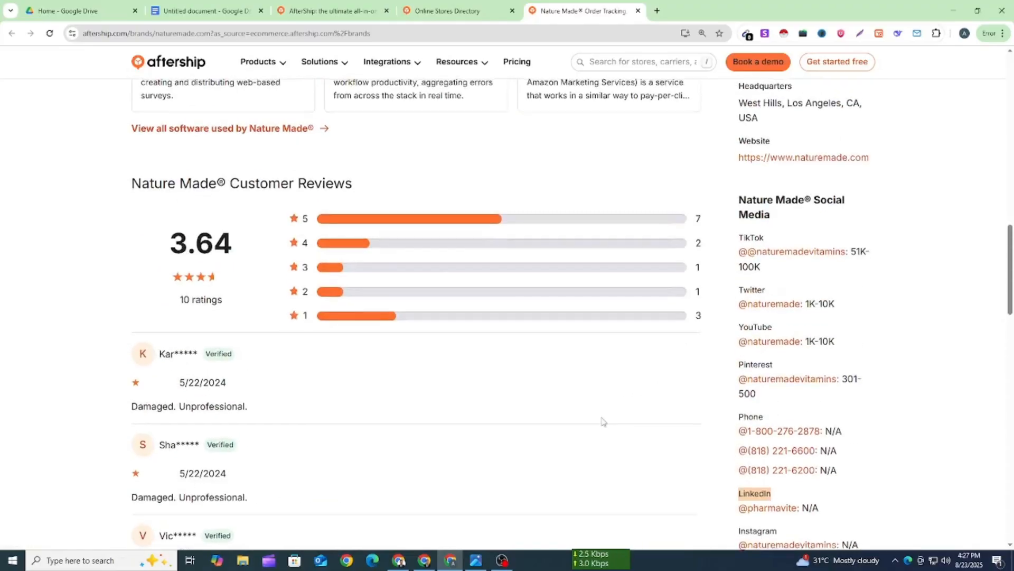
scroll(401, 396, "up", 4)
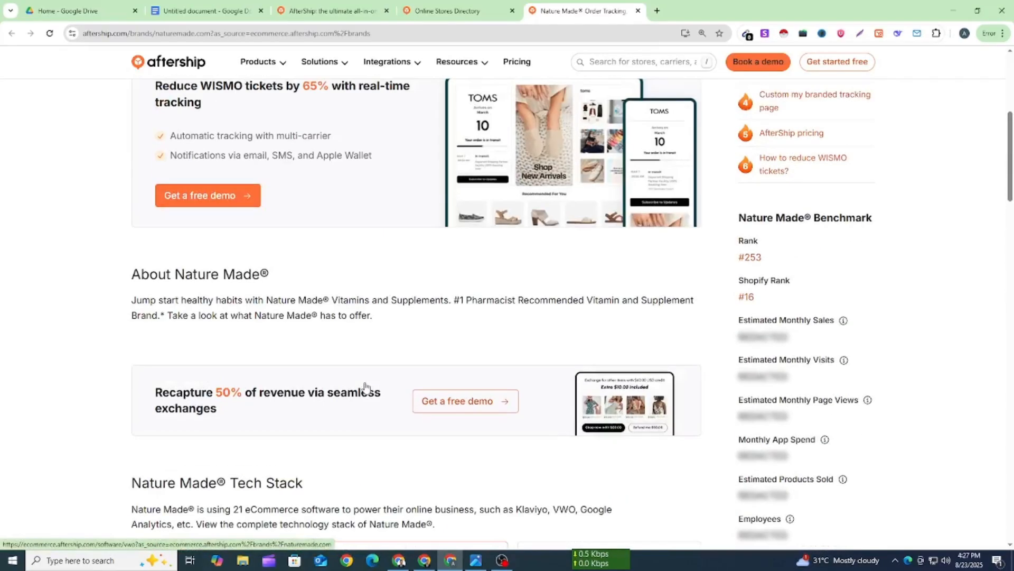
scroll(355, 377, "up", 4)
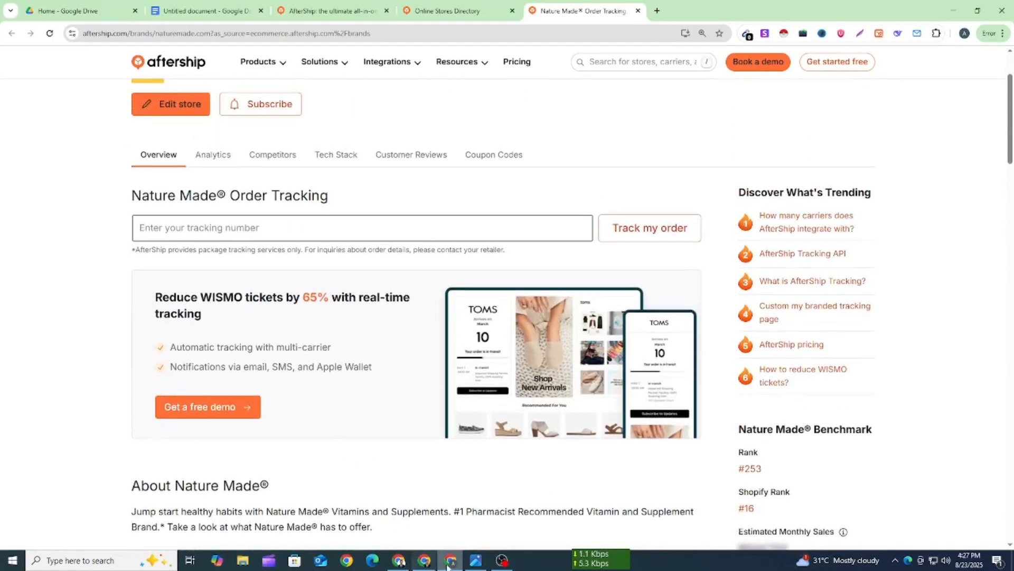
Show the already opened channel subscription image in the photo viewer and minimise it again
left_click(475, 560)
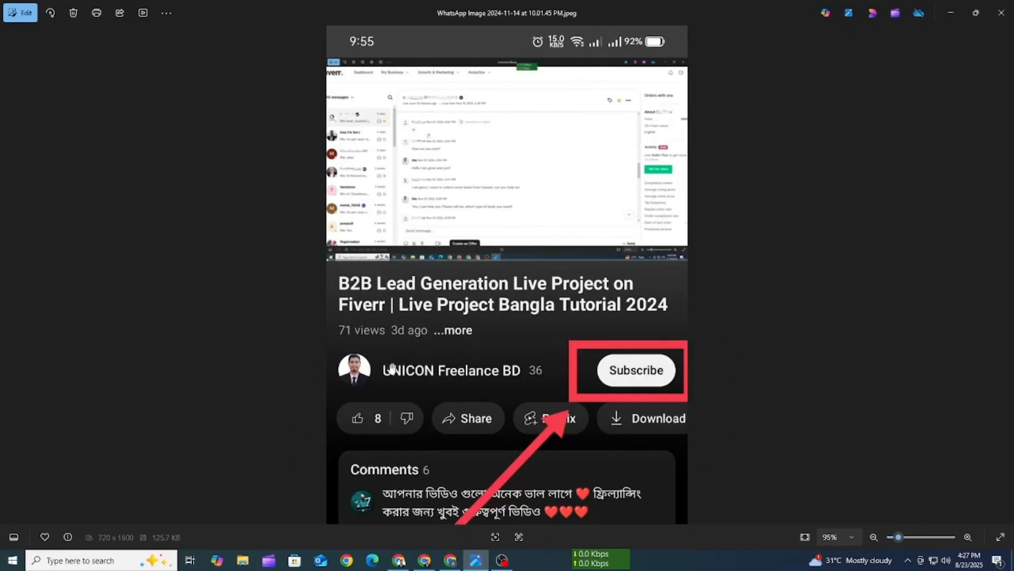
left_click(951, 13)
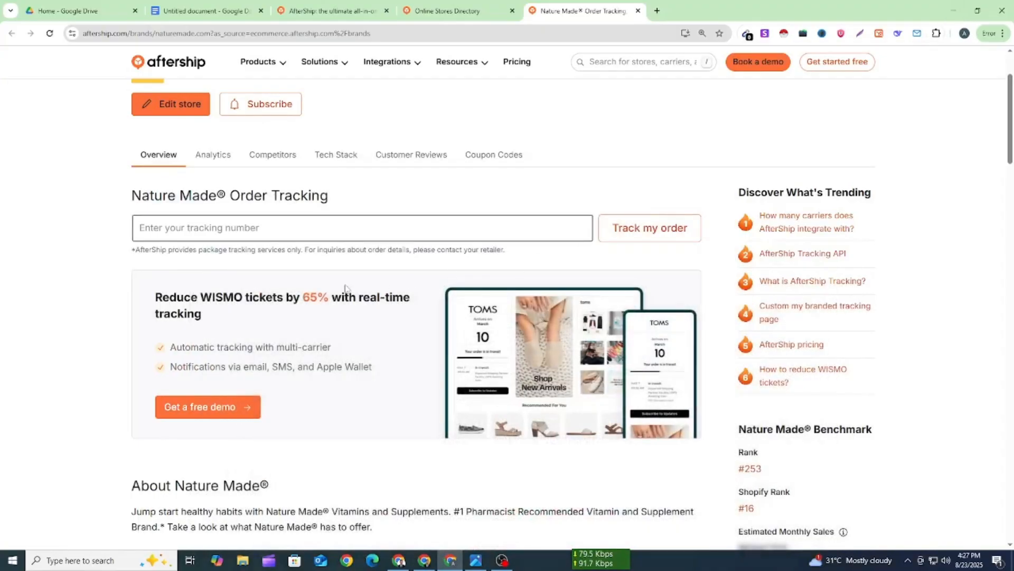
Switch to Google Drive, create a blank Google Sheets spreadsheet and place its browser tab after the Nature Made tab
left_click(112, 7)
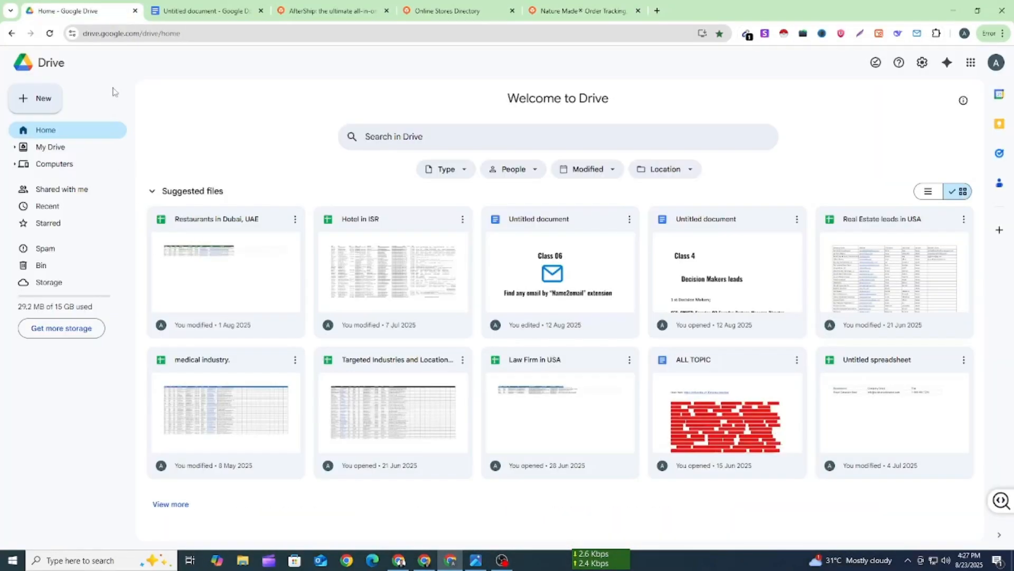
left_click(48, 106)
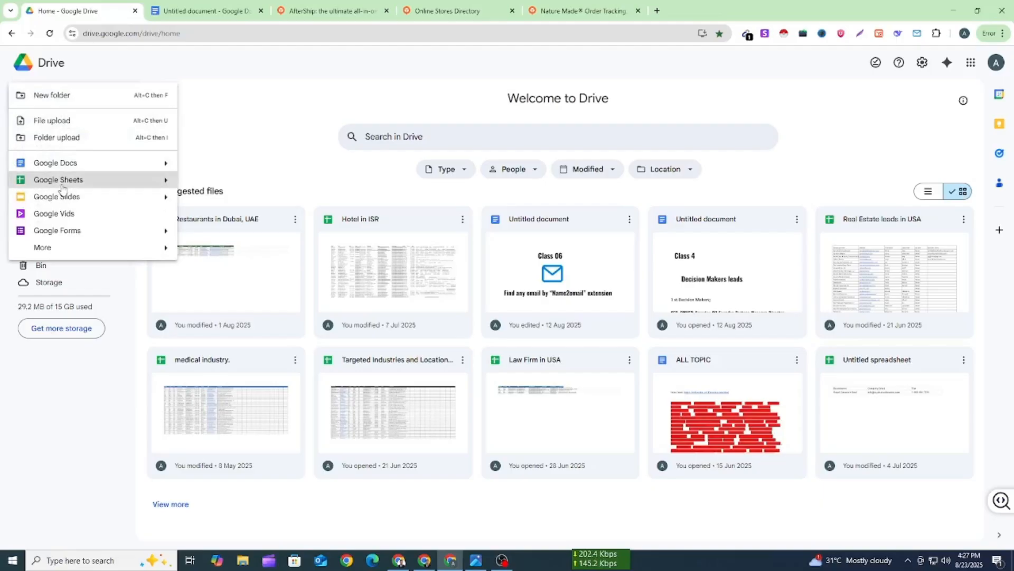
left_click(62, 185)
left_click_drag(206, 9, 708, 10)
left_click(130, 197)
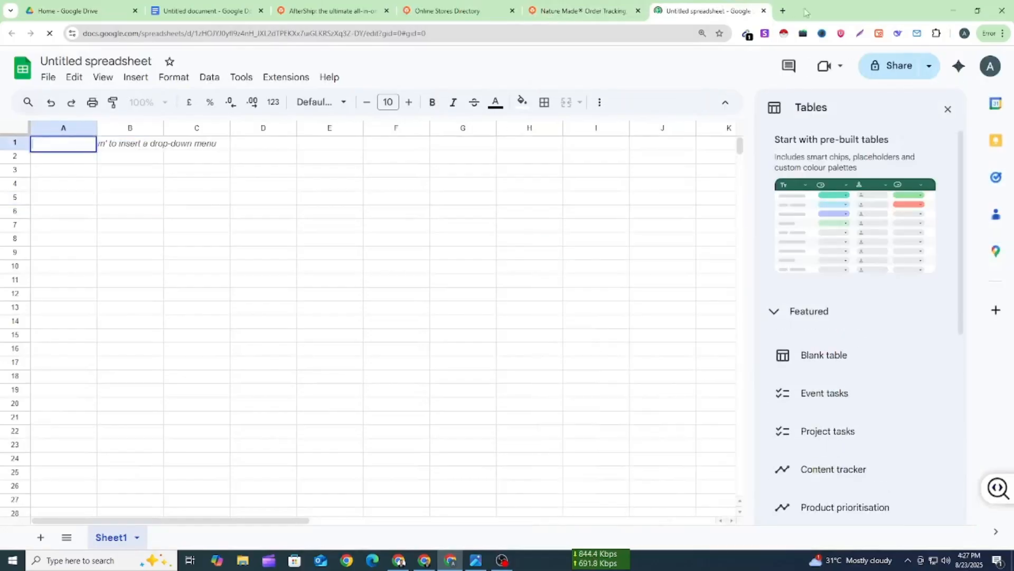
Enter the header Shop Name in cell A1 and close the Tables suggestions
type("Sl")
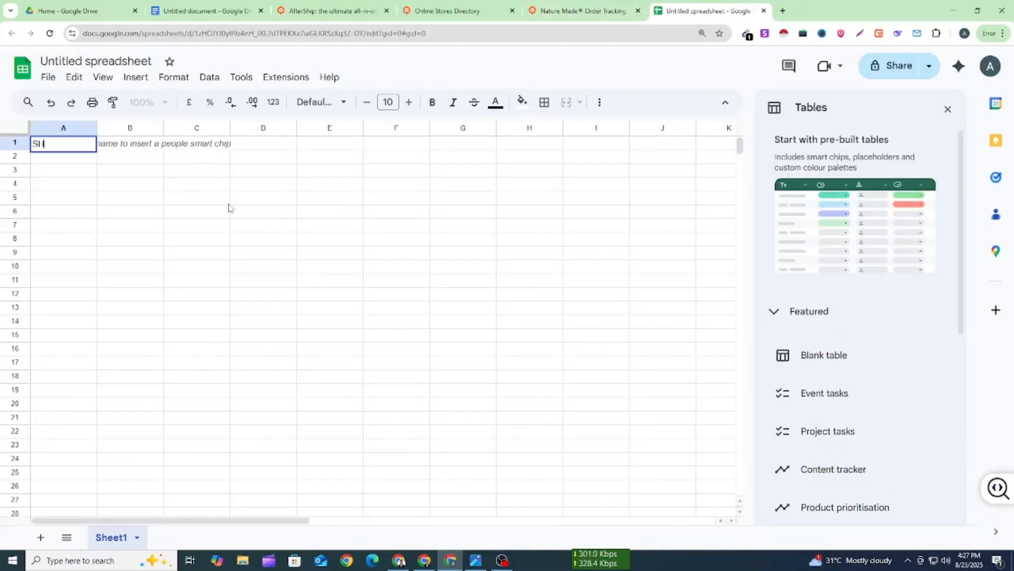
key("BackSpace")
key("BackSpace")
key("BackSpace")
key("BackSpace")
type("hop n")
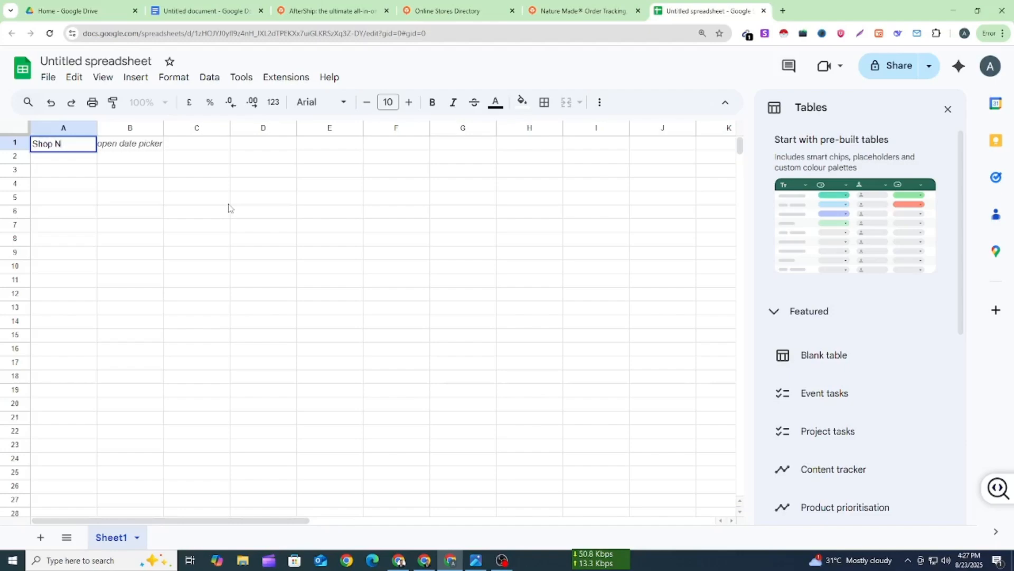
type("ame")
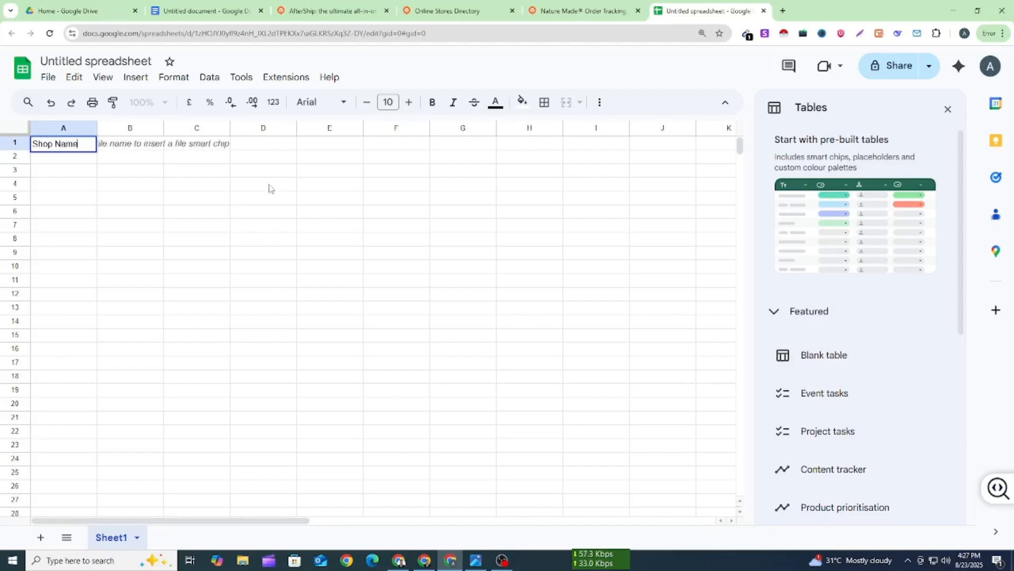
left_click(267, 188)
left_click(125, 162)
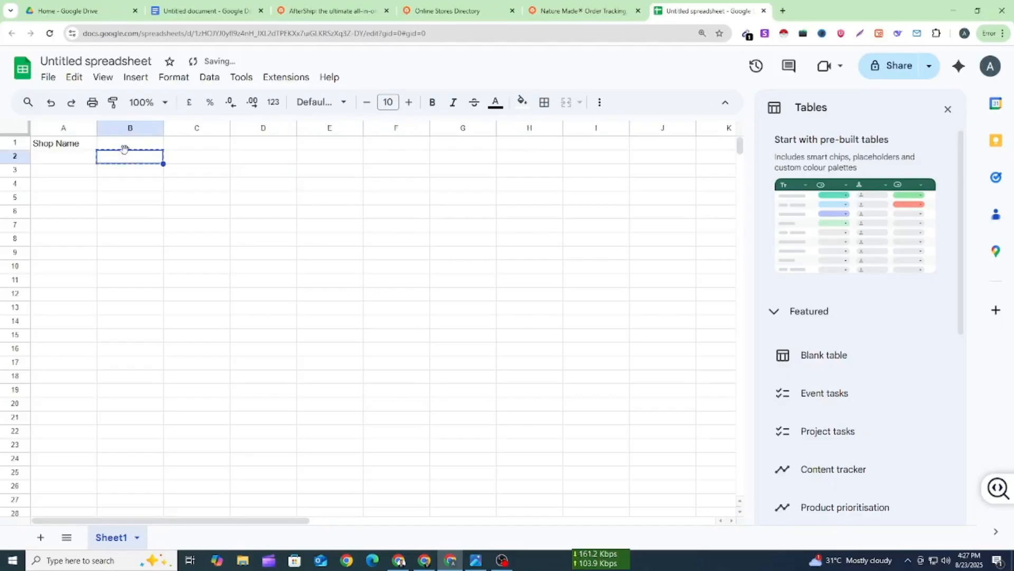
left_click(948, 109)
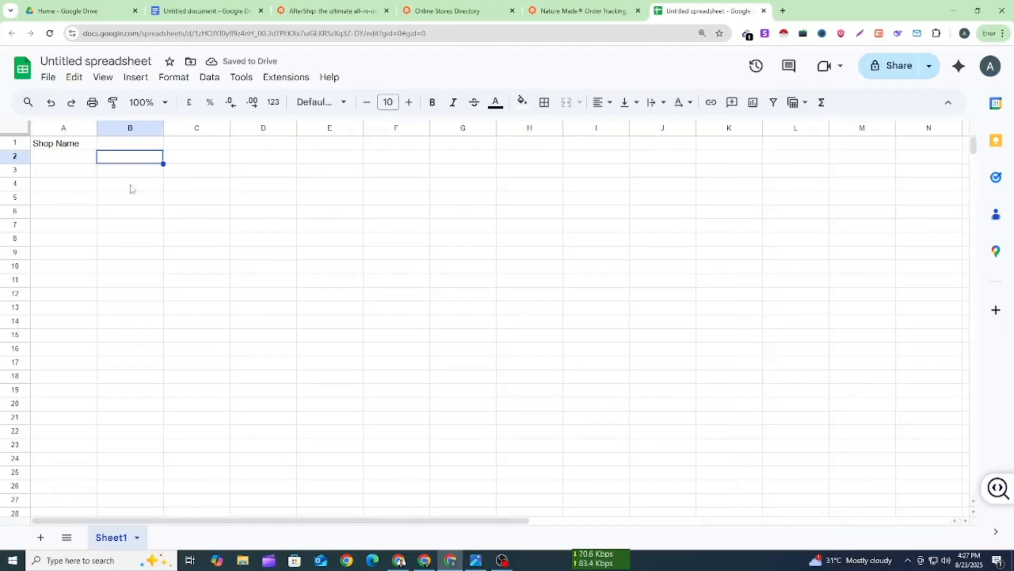
Enter the headers website in cell B1 and fb in cell C1
double_click(123, 145)
type("website")
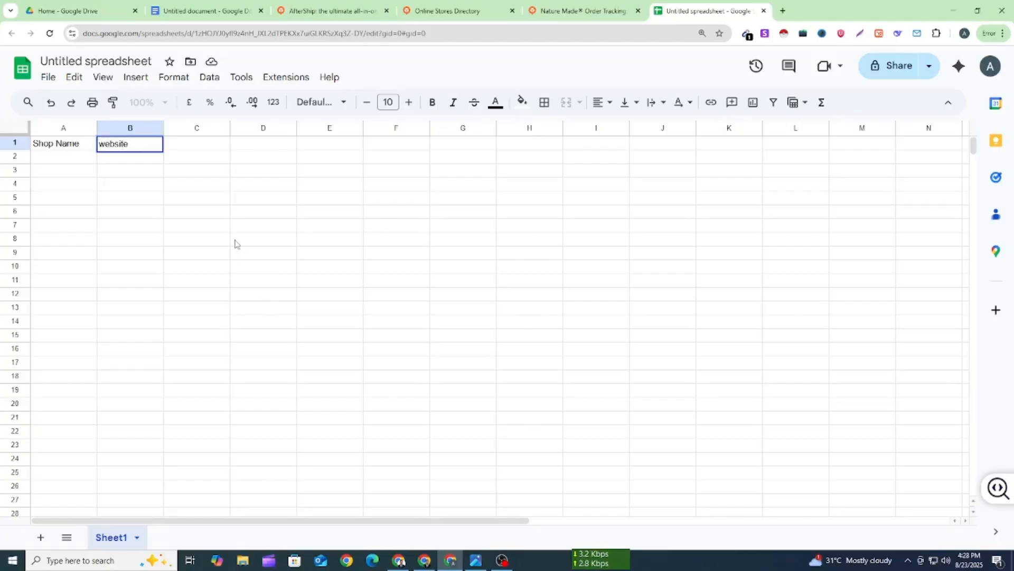
key("Tab")
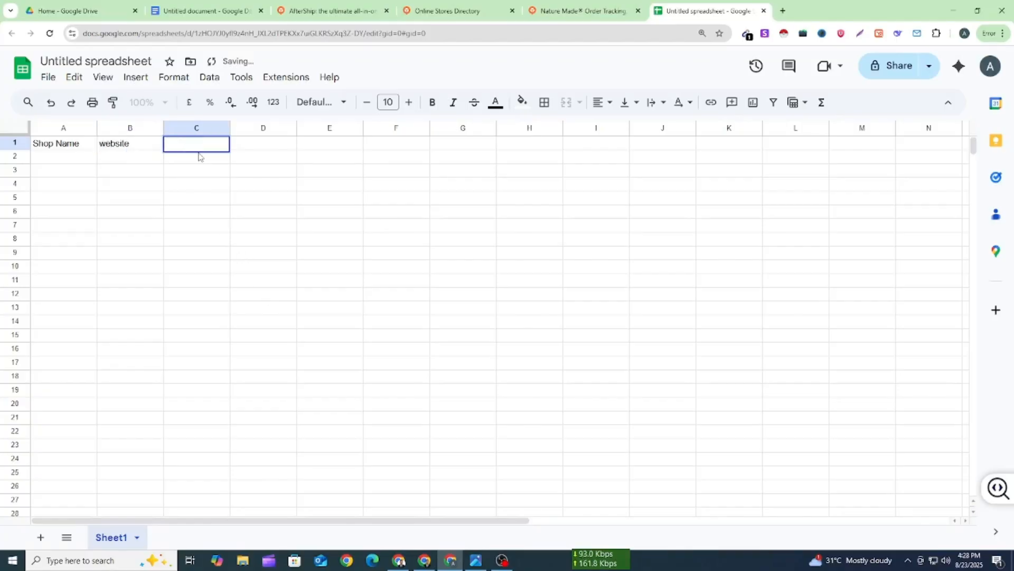
type("fb")
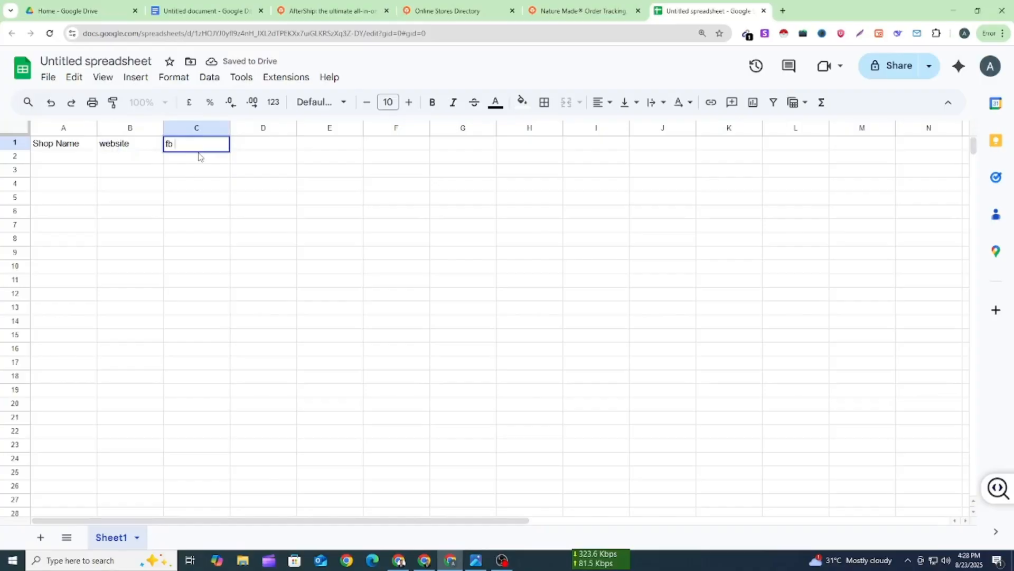
left_click(249, 148)
left_click_drag(193, 158, 658, 226)
left_click(648, 351)
Copy the store name Nature Made from its AfterShip page into cell A2 of the spreadsheet
left_click(557, 5)
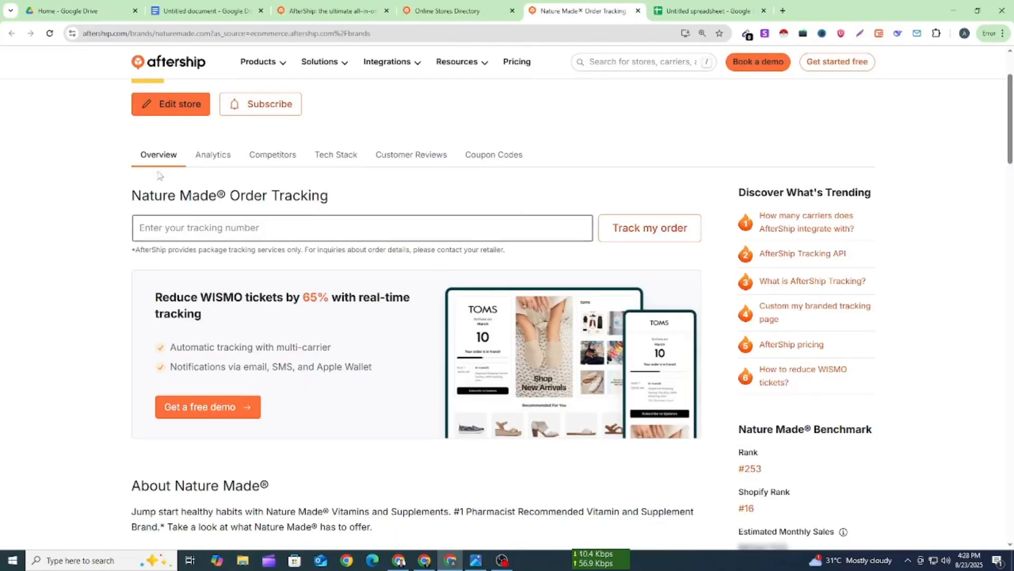
scroll(292, 255, "up", 2)
left_click_drag(277, 178, 202, 173)
key("ctrl+c")
left_click(710, 9)
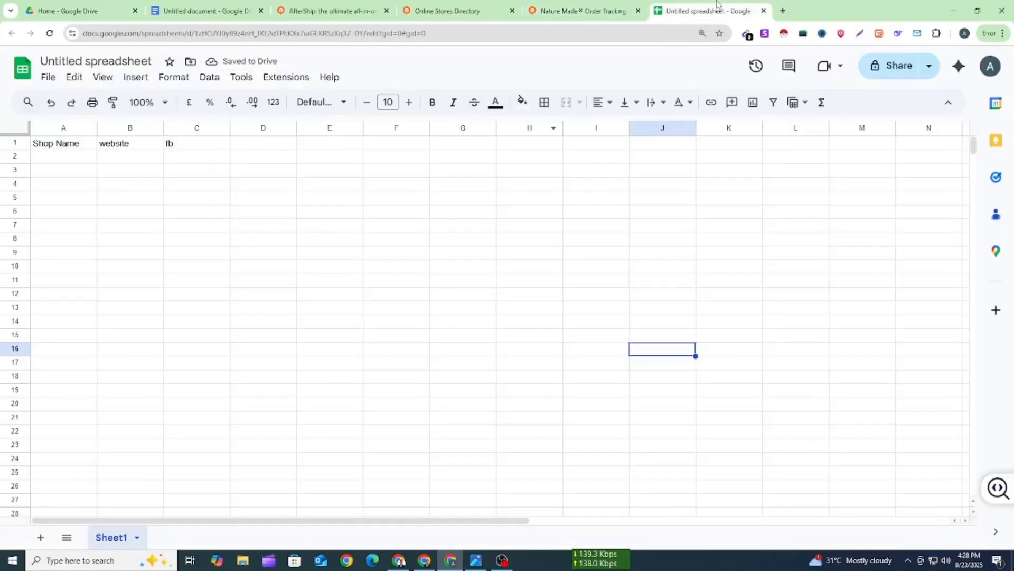
left_click(68, 157)
key("ctrl+v")
left_click(130, 255)
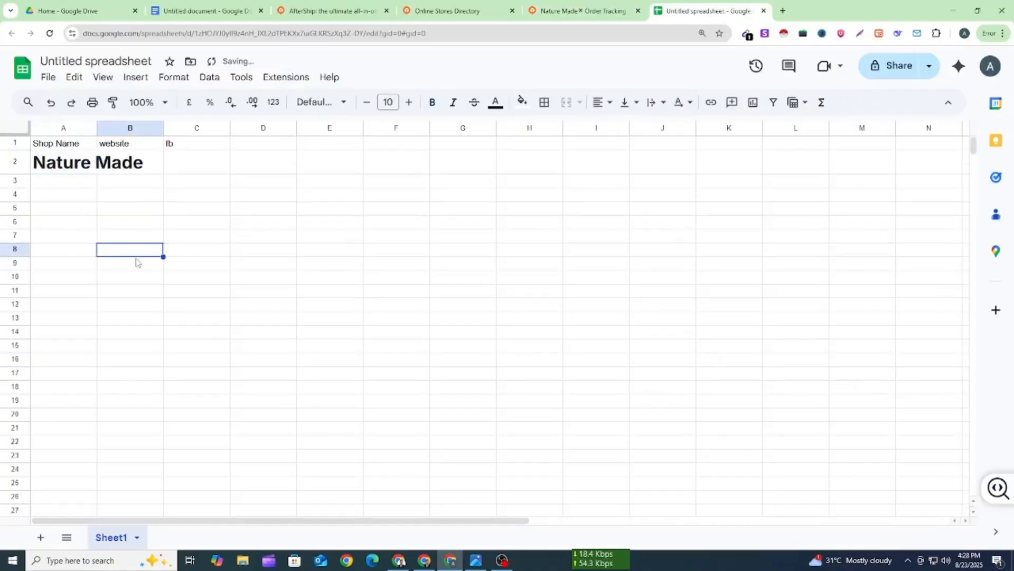
Clear the pasted formatting from the Nature Made cell
left_click(85, 164)
left_click(168, 77)
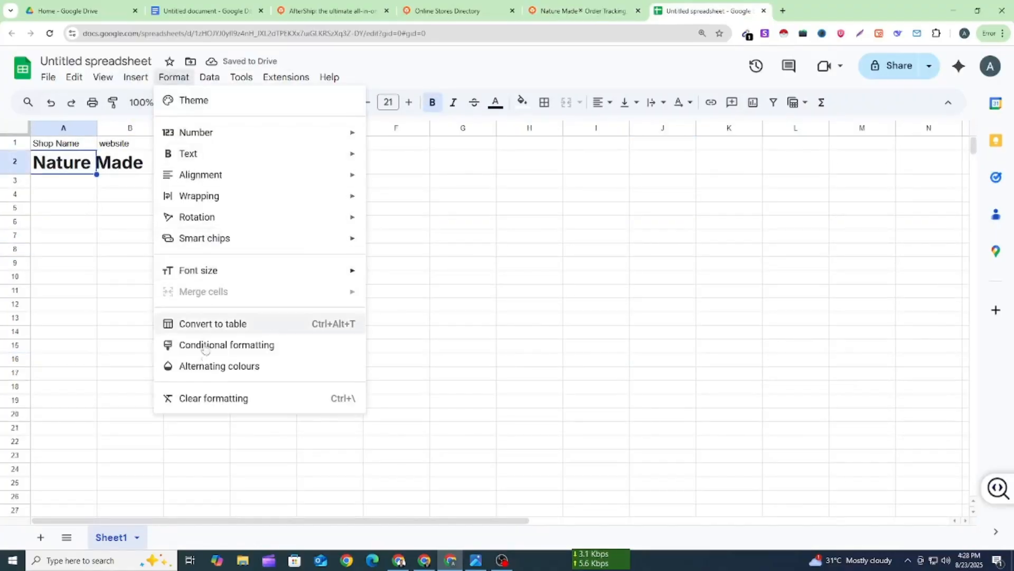
left_click(210, 398)
left_click(111, 282)
left_click_drag(96, 126, 129, 128)
left_click(327, 280)
left_click(581, 10)
scroll(682, 327, "down", 15)
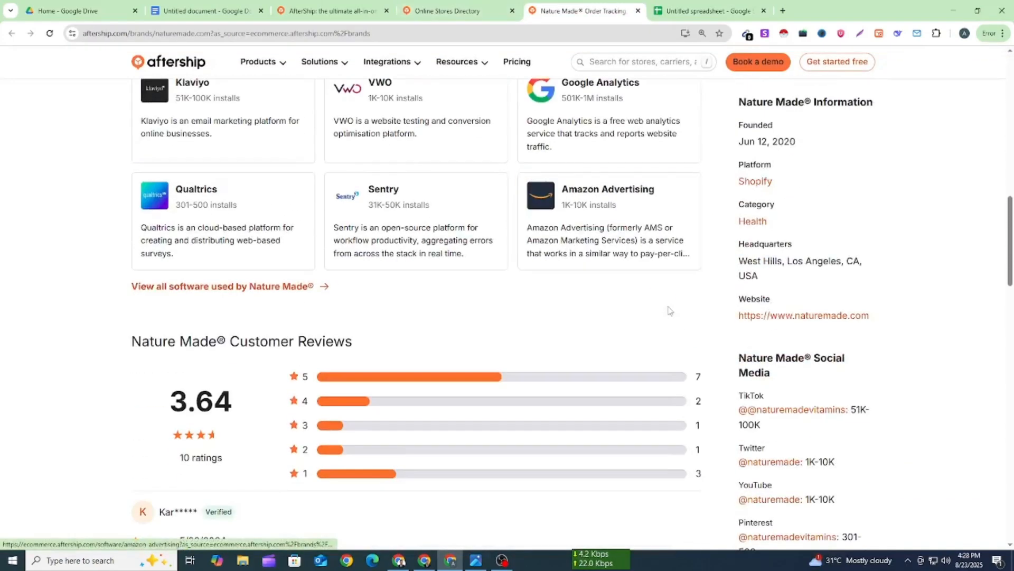
left_click_drag(737, 315, 868, 318)
key("ctrl+c")
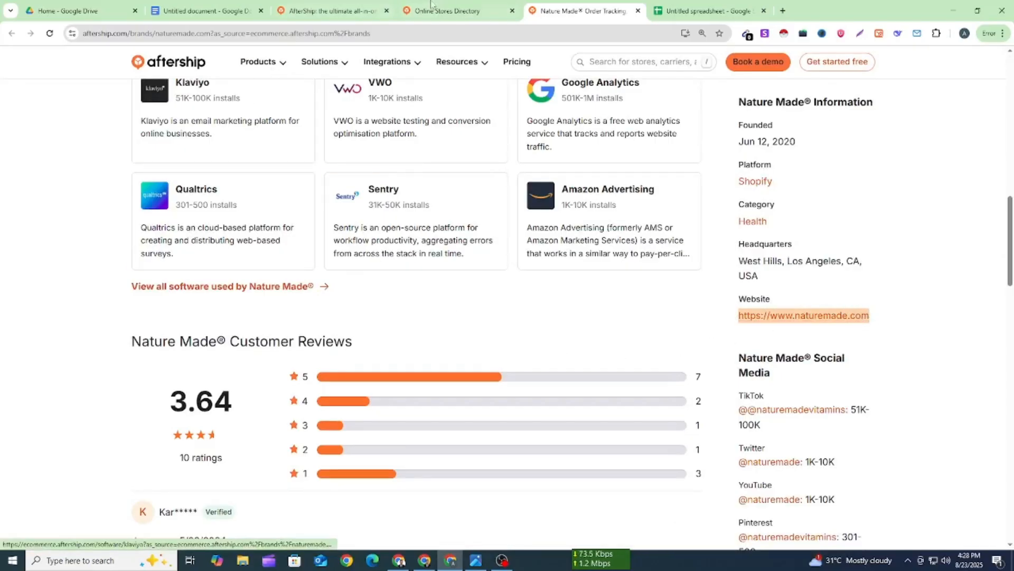
left_click(667, 12)
left_click(131, 157)
key("ctrl+v")
left_click(154, 267)
left_click_drag(164, 128, 210, 129)
Replace the fb header in cell C1 with the label Founded copied from the Nature Made Information section
left_click(232, 145)
double_click(233, 146)
key("BackSpace")
key("BackSpace")
left_click(581, 11)
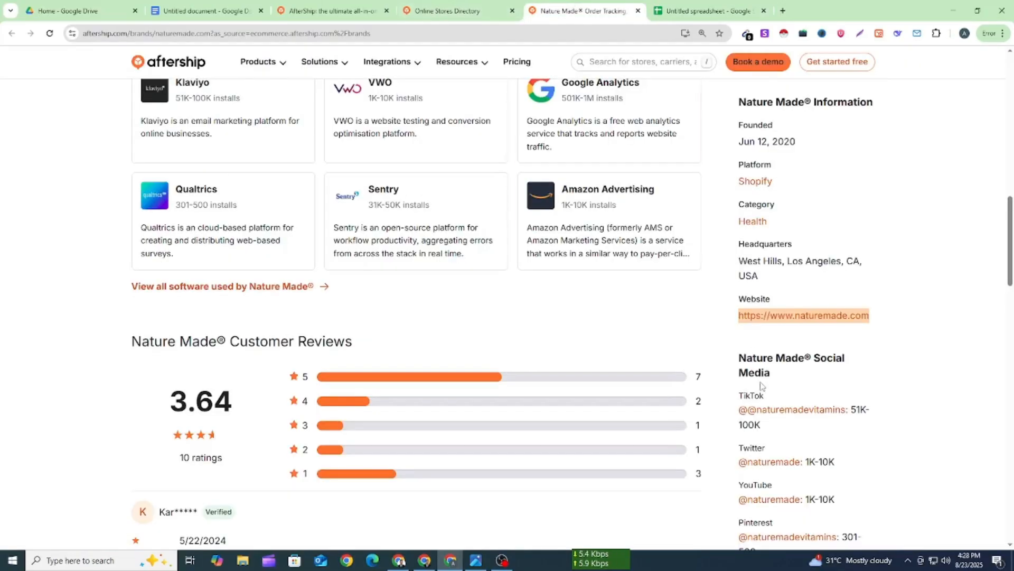
scroll(769, 376, "up", 4)
double_click(733, 338)
key("ctrl+c")
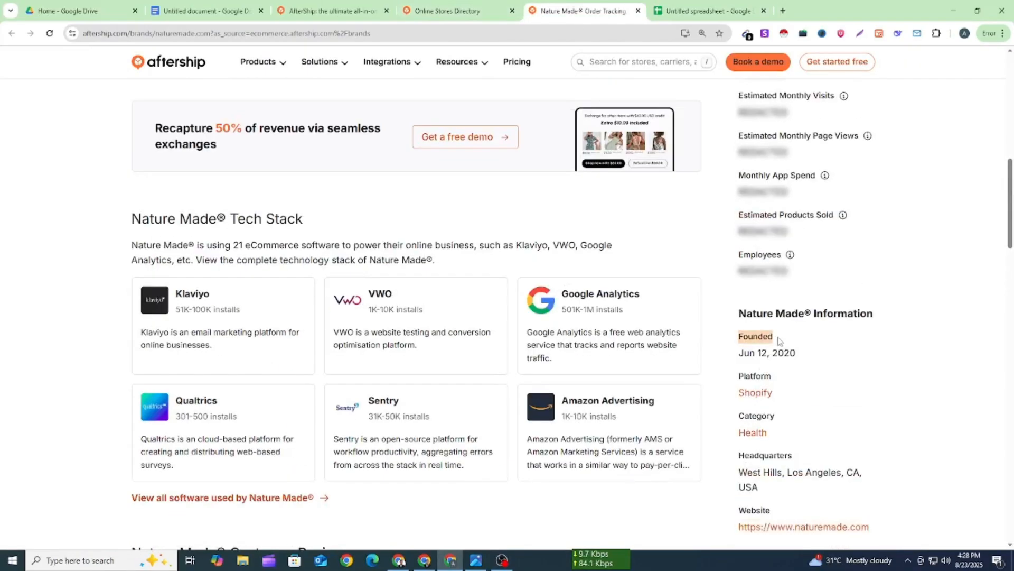
left_click(740, 11)
left_click(297, 258)
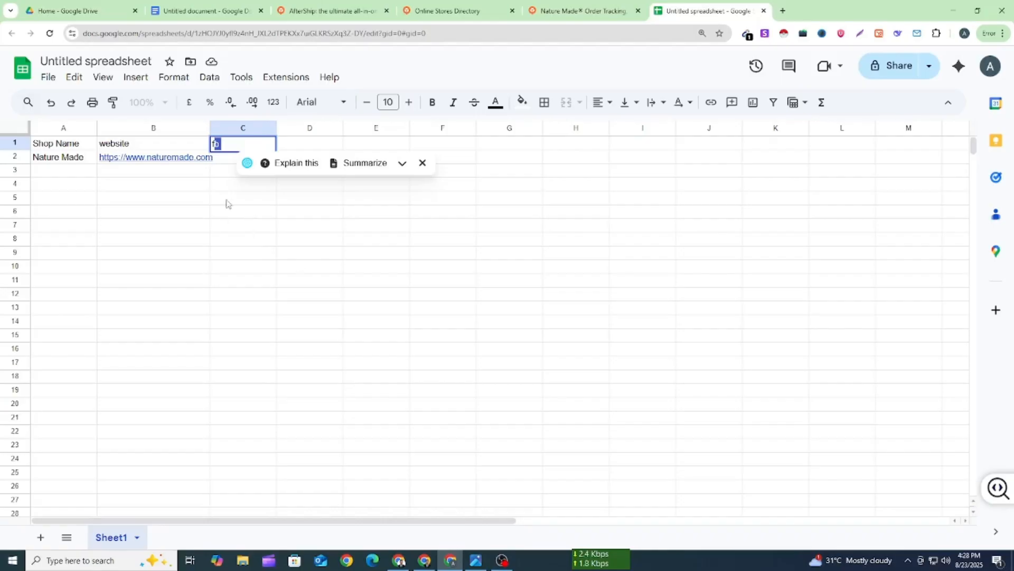
double_click(243, 145)
key("ctrl+v")
left_click(256, 309)
Copy the founding date Jun 12, 2020 from the AfterShip page into cell C2
key("ctrl+shift+Tab")
left_click_drag(817, 353, 737, 354)
key("ctrl+c")
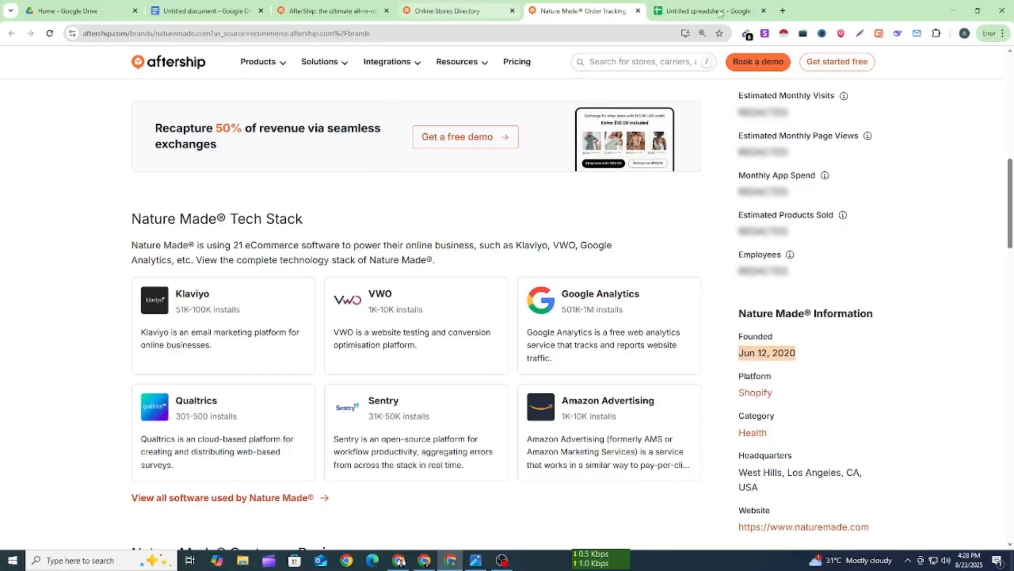
left_click(687, 14)
left_click(243, 159)
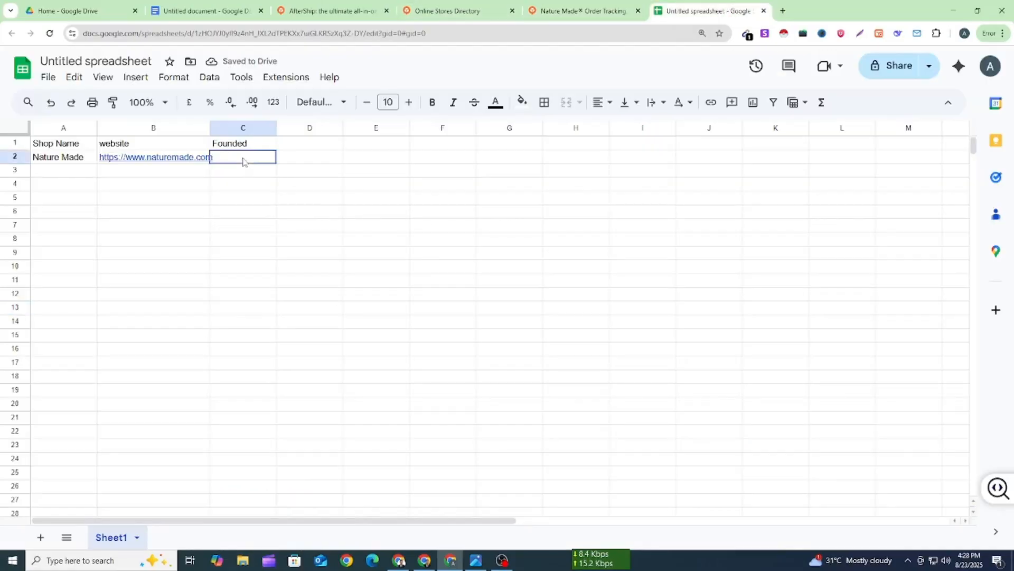
key("ctrl+v")
left_click(242, 262)
Copy the label Platform from the store information into cell D1 as a header
key("ctrl+shift+Tab")
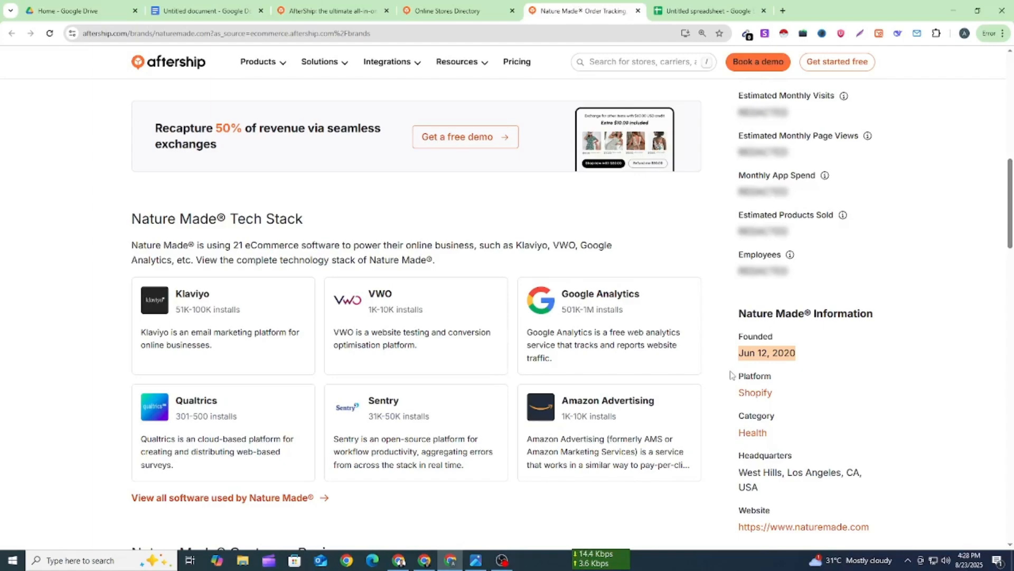
left_click_drag(725, 374, 809, 378)
key("ctrl+c")
left_click(449, 9)
left_click(686, 10)
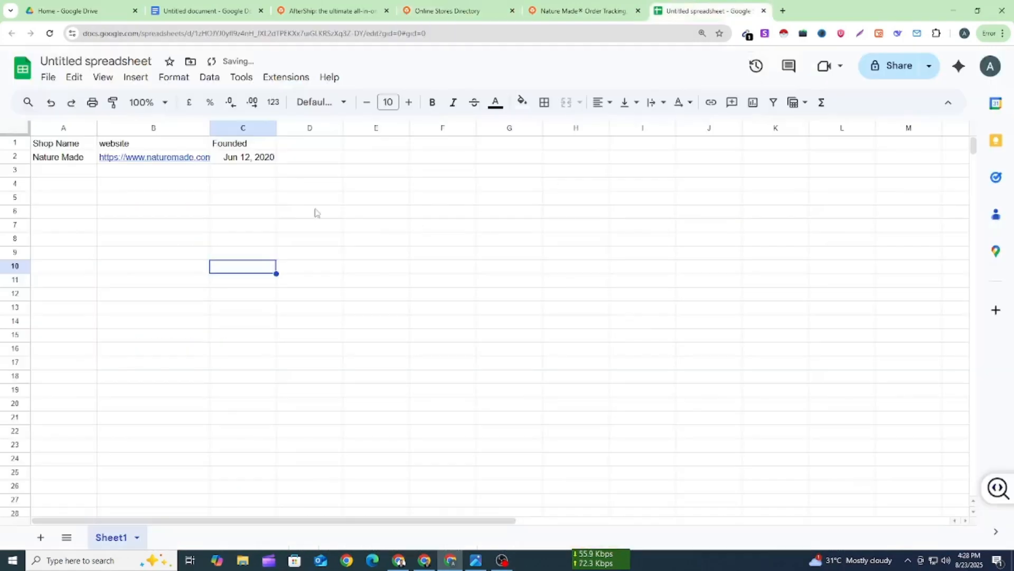
left_click(316, 138)
key("ctrl+v")
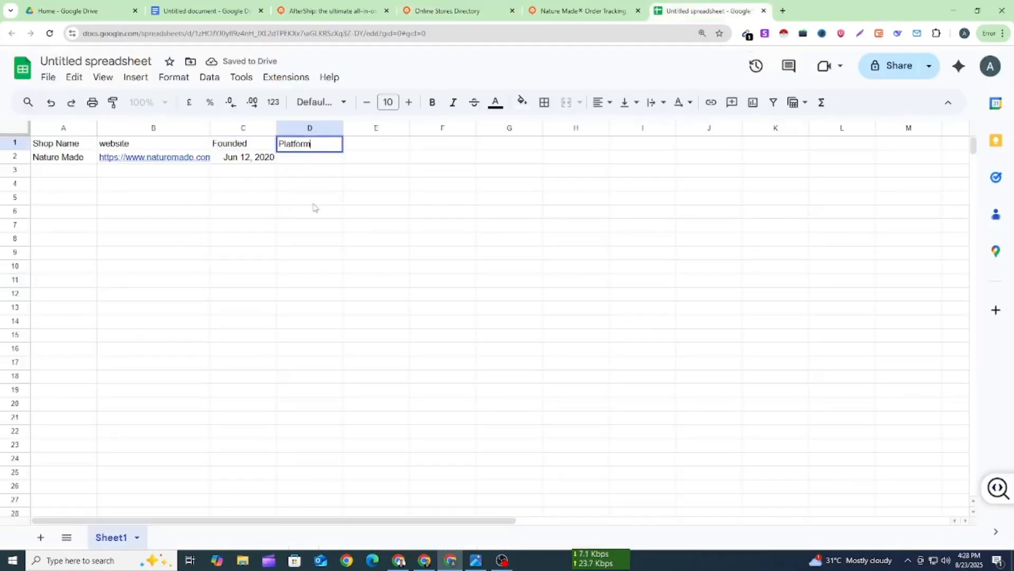
left_click(315, 200)
Widen the Founded column and left-align its contents
left_click_drag(275, 128, 316, 128)
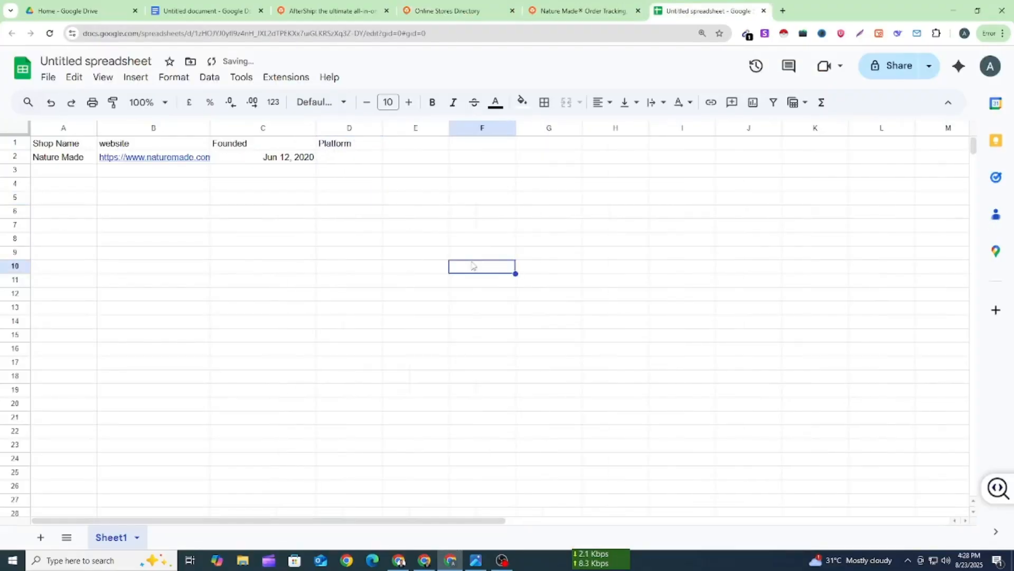
left_click(279, 128)
left_click(598, 102)
left_click(602, 129)
Copy the platform value Shopify from the AfterShip page into cell D2
left_click(560, 10)
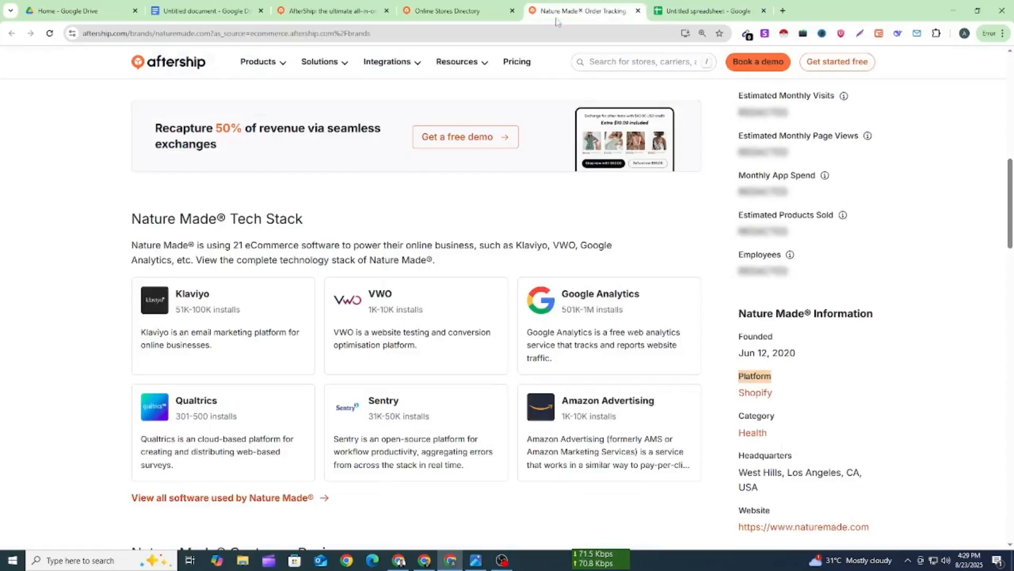
left_click_drag(735, 396, 774, 399)
key("ctrl+c")
key("ctrl+Tab")
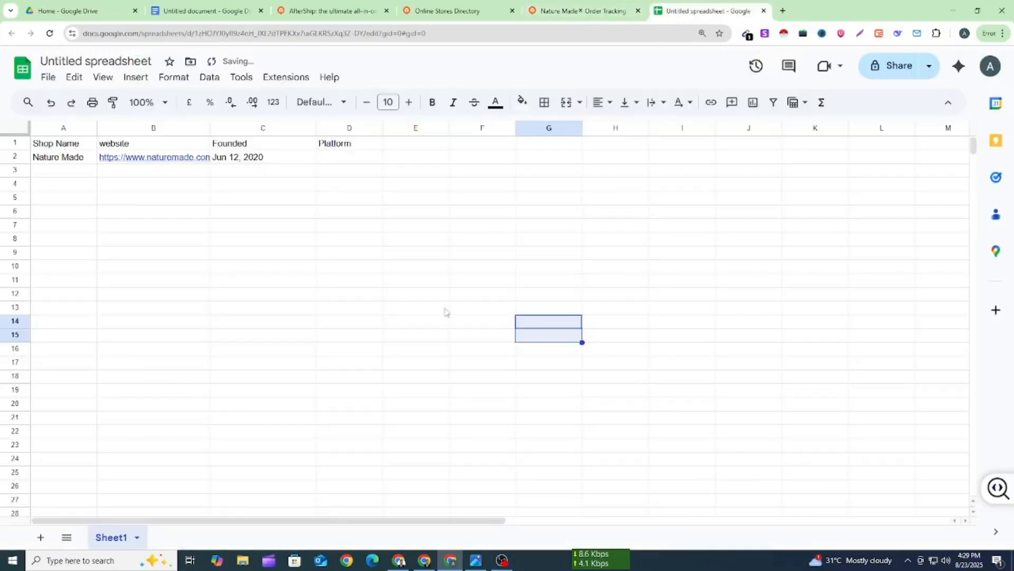
left_click(339, 159)
key("ctrl+v")
left_click(344, 262)
double_click(352, 171)
key("BackSpace")
left_click(369, 266)
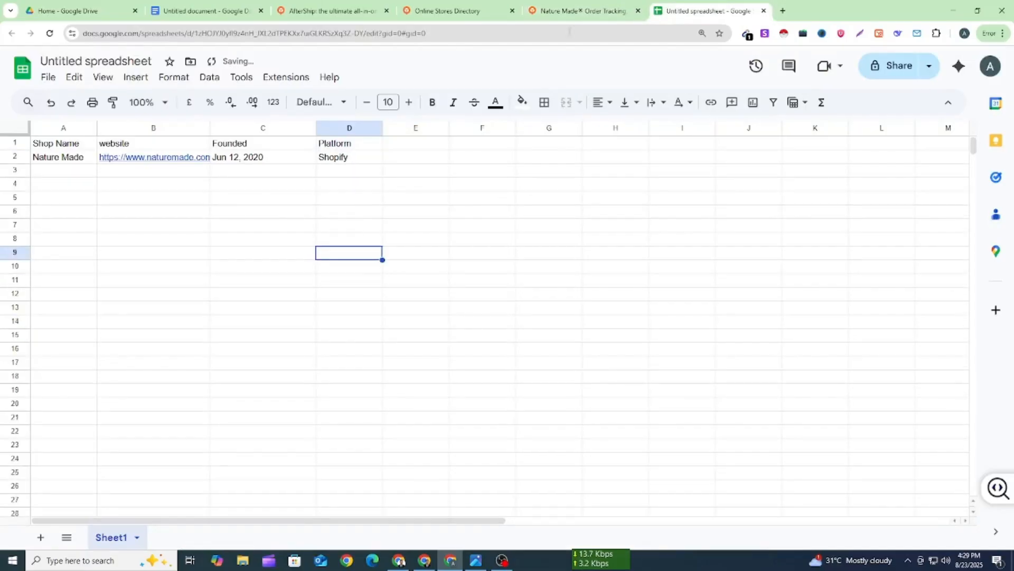
Copy the label Category from the store information into cell E1 as a header
key("ctrl+shift+Tab")
left_click(773, 416)
scroll(774, 412, "down", 2)
left_click_drag(734, 312, 778, 315)
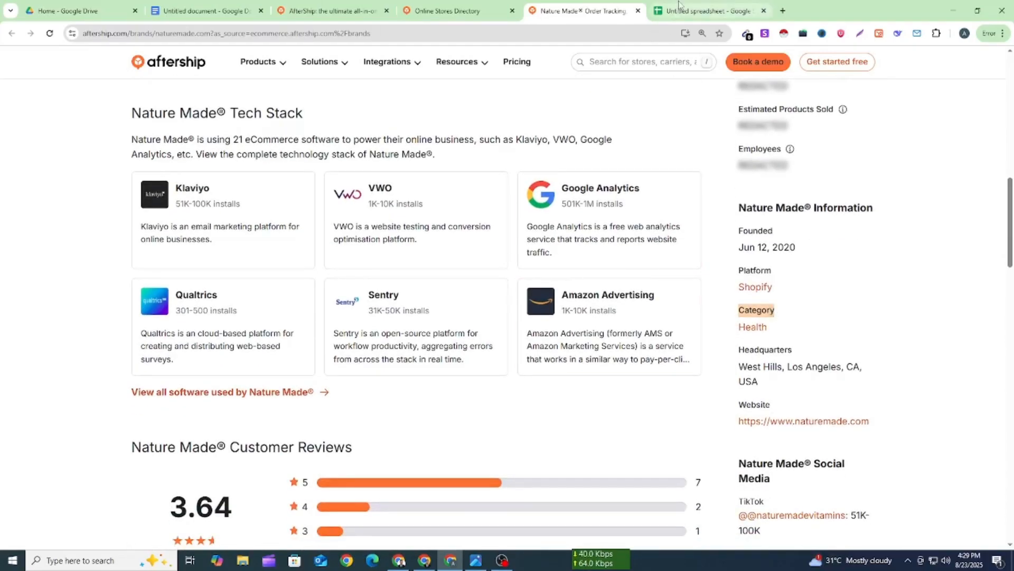
key("ctrl+Tab")
left_click(391, 143)
key("ctrl+v")
left_click(421, 239)
Look up the store's category on the AfterShip page and enter Health in cell E2
left_click(587, 7)
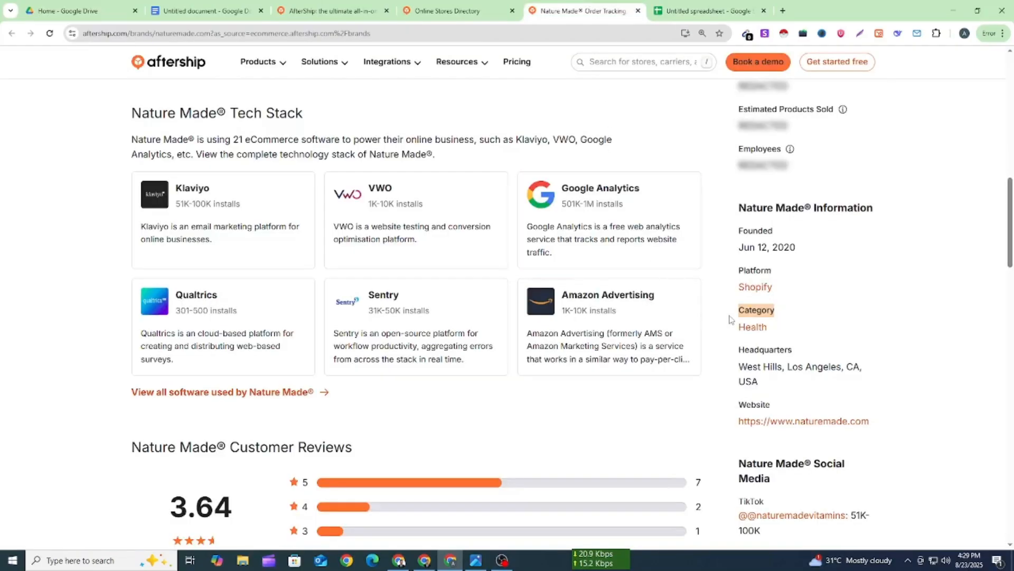
left_click(729, 336)
left_click_drag(761, 326, 771, 330)
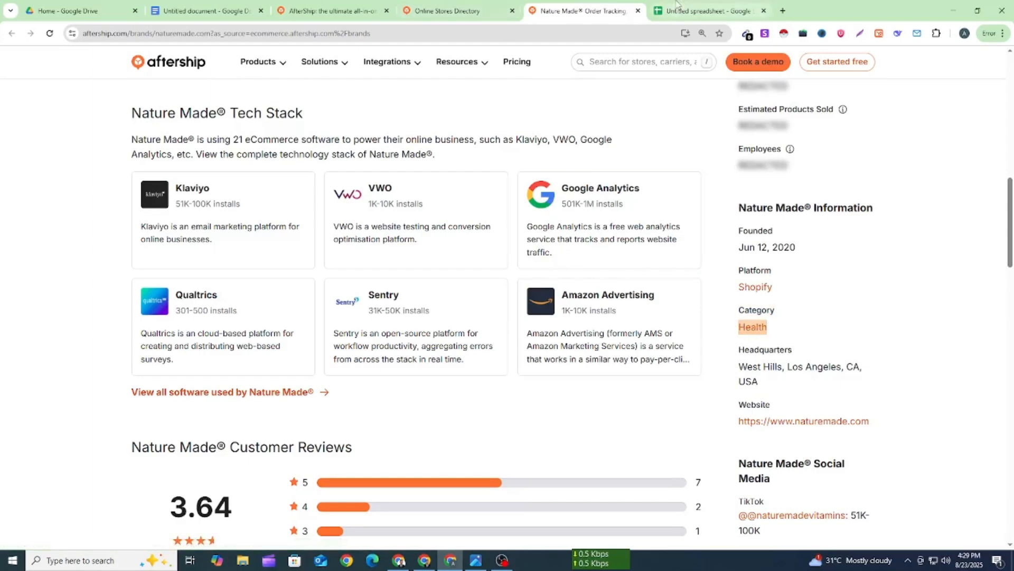
left_click(750, 11)
left_click(414, 156)
type("Health")
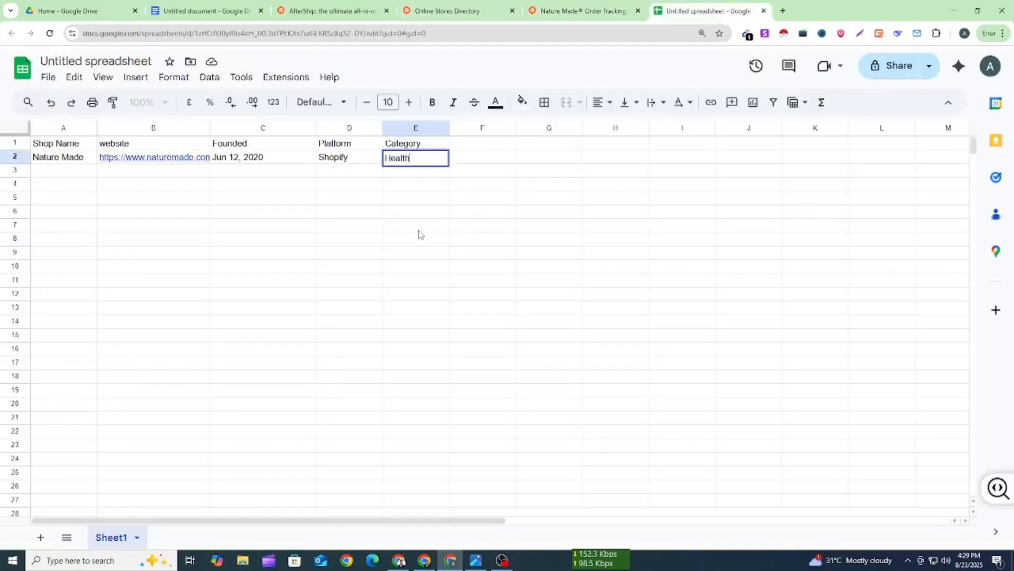
left_click(417, 227)
Copy the label Headquarters from the store information into cell F1 as a header
left_click(601, 8)
scroll(649, 437, "down", 2)
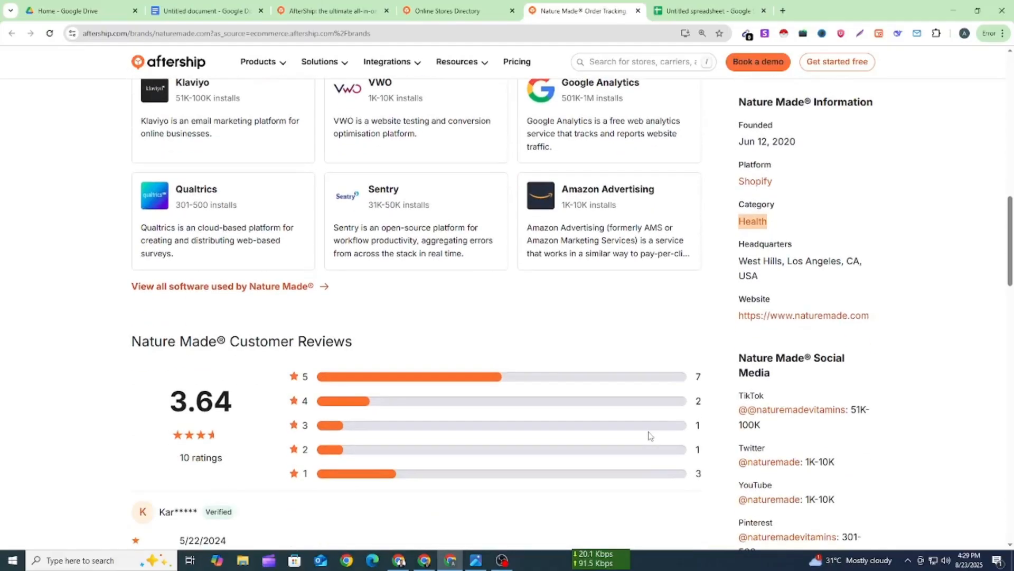
scroll(690, 325, "down", 1)
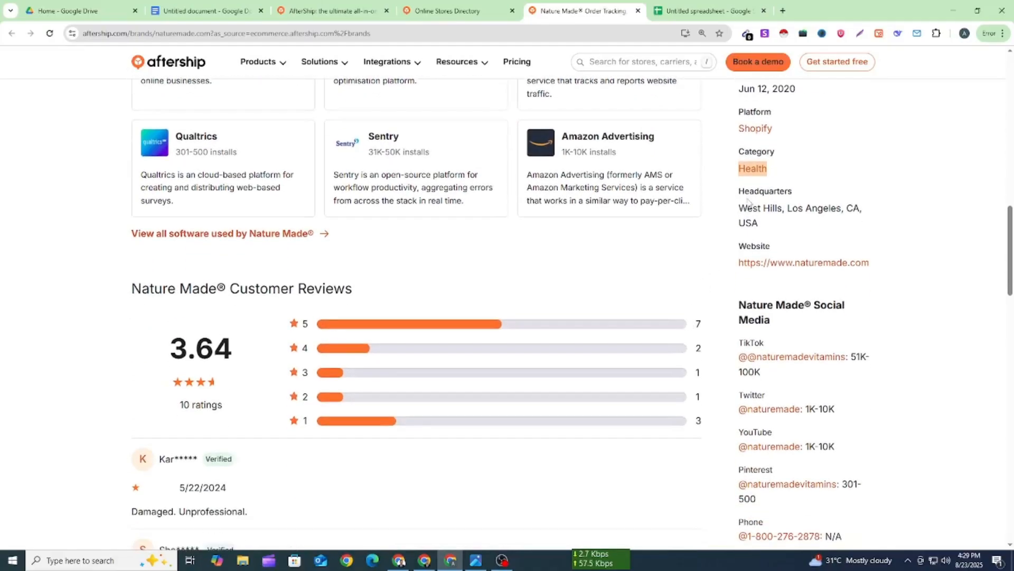
left_click_drag(739, 193, 798, 193)
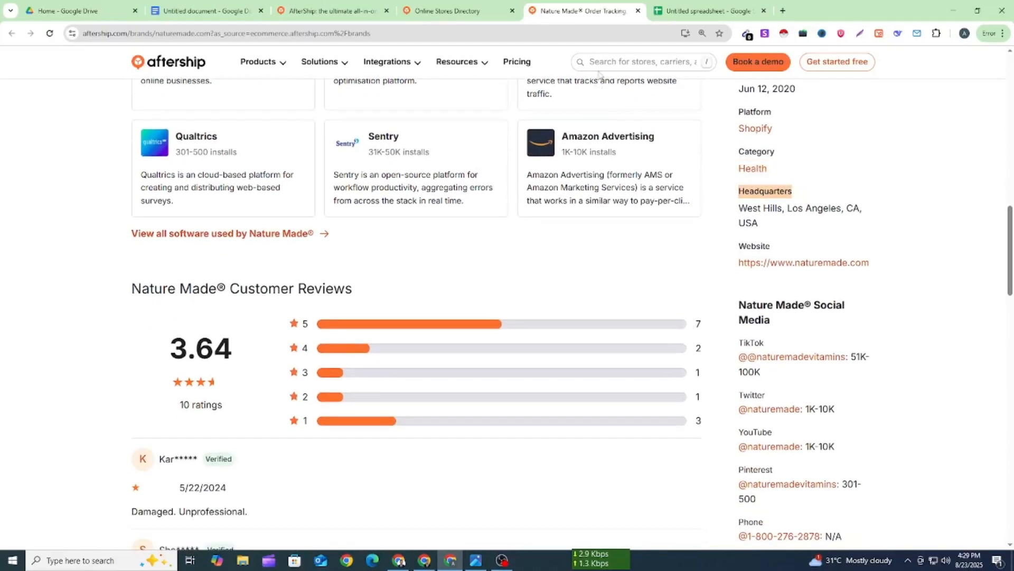
left_click(682, 10)
left_click(478, 143)
key("ctrl+v")
left_click(495, 223)
Copy the headquarters location West Hills, Los Angeles, CA, USA into cell F2 and widen column F to fit it
left_click(581, 11)
left_click_drag(738, 208, 761, 223)
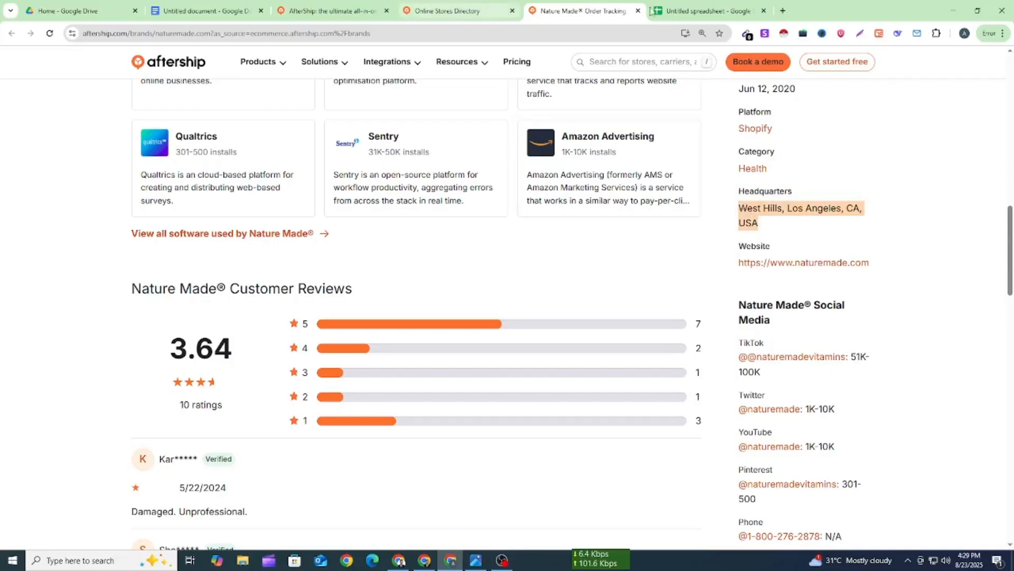
key("ctrl+Tab")
left_click(451, 160)
key("Return")
key("ctrl+v")
left_click(477, 241)
left_click_drag(515, 128, 590, 128)
left_click(543, 308)
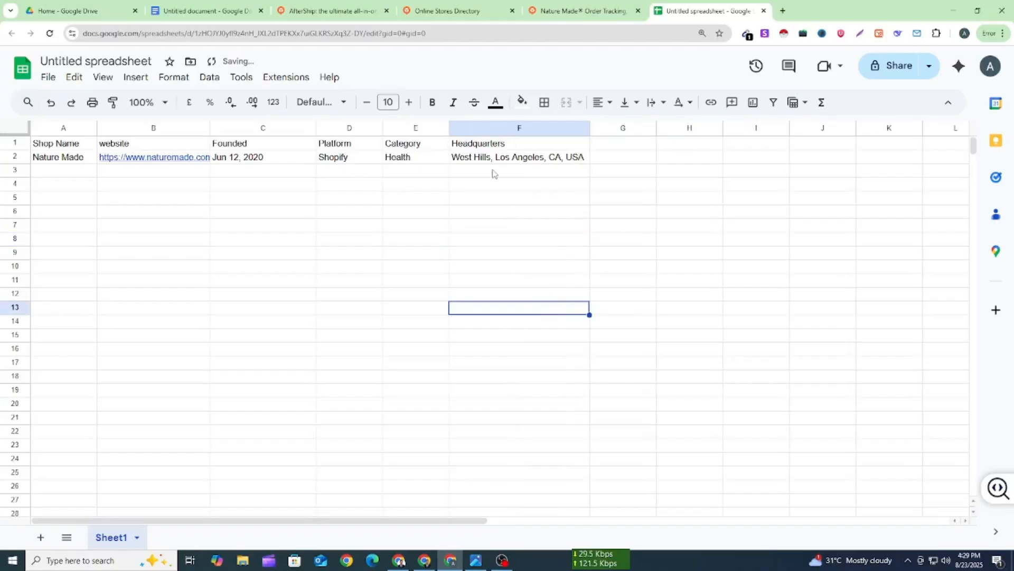
Copy the label TikTok from the social media section of the AfterShip page into cell G1 as a header
key("ctrl+shift+Tab")
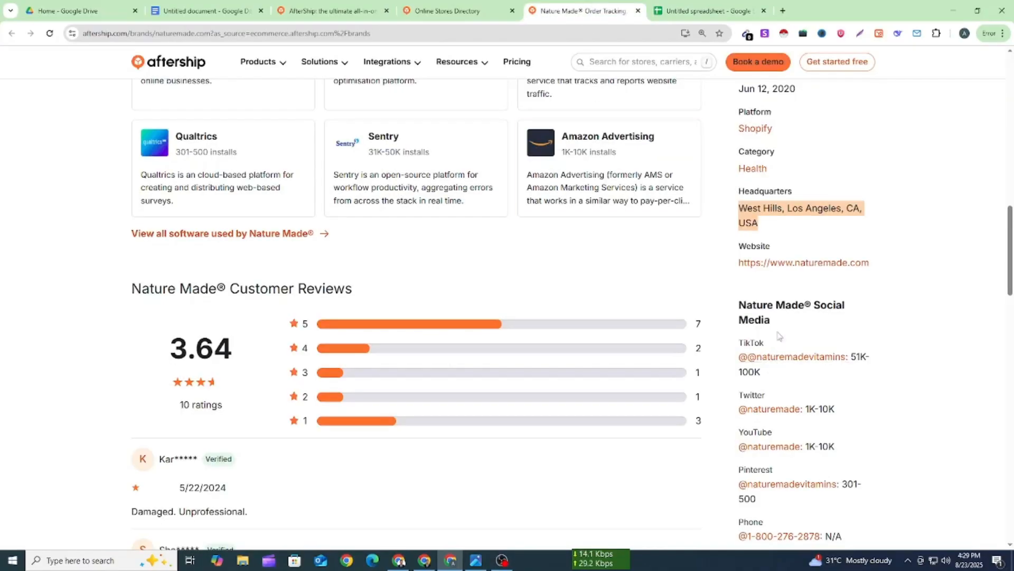
scroll(780, 337, "down", 1)
left_click_drag(734, 293, 768, 294)
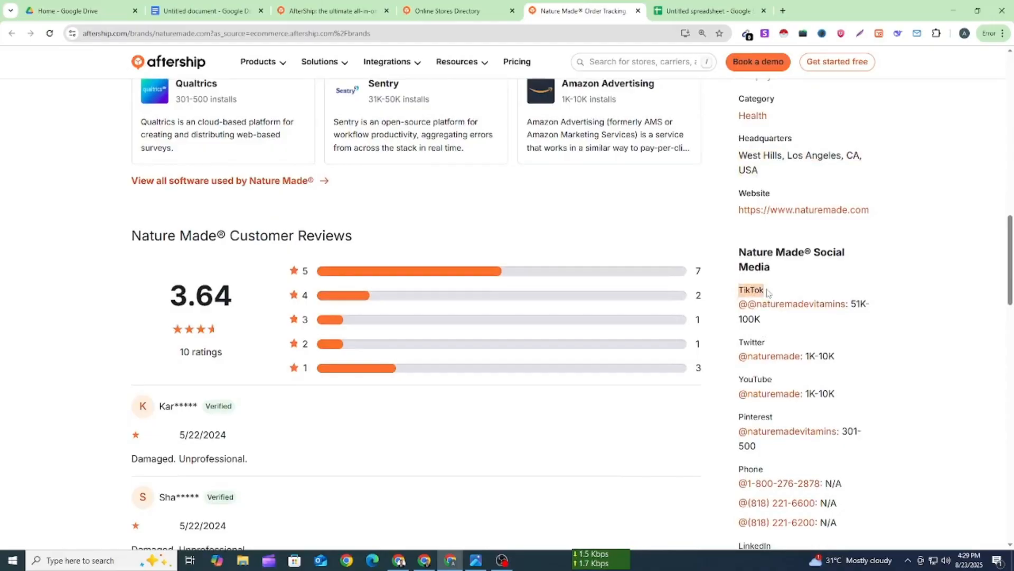
key("ctrl+Tab")
left_click(623, 143)
type("TikTok")
left_click(606, 238)
Copy the link address of the store's TikTok profile from the AfterShip page into cell G2
key("ctrl+shift+Tab")
right_click(774, 311)
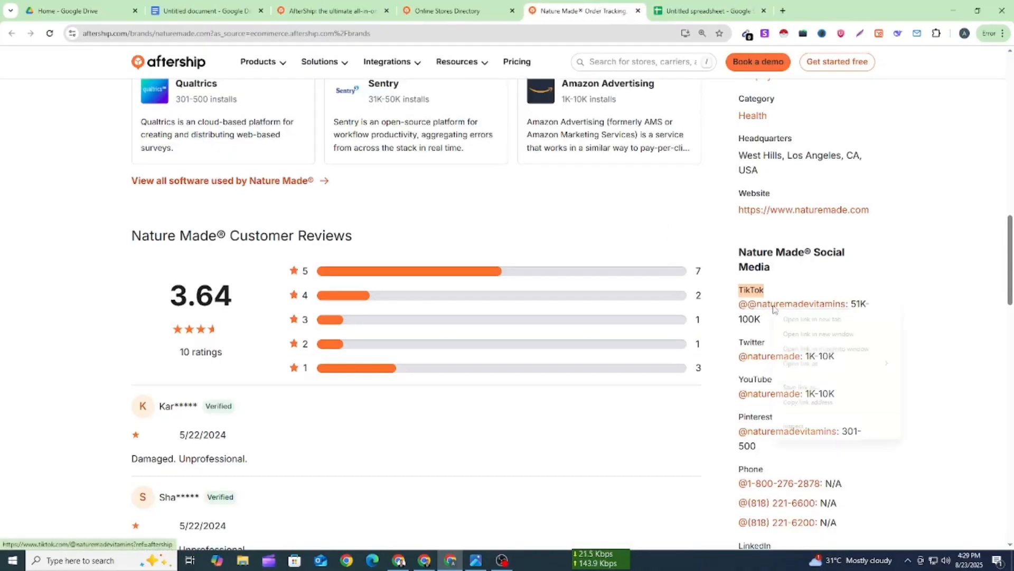
left_click(807, 402)
key("ctrl+Tab")
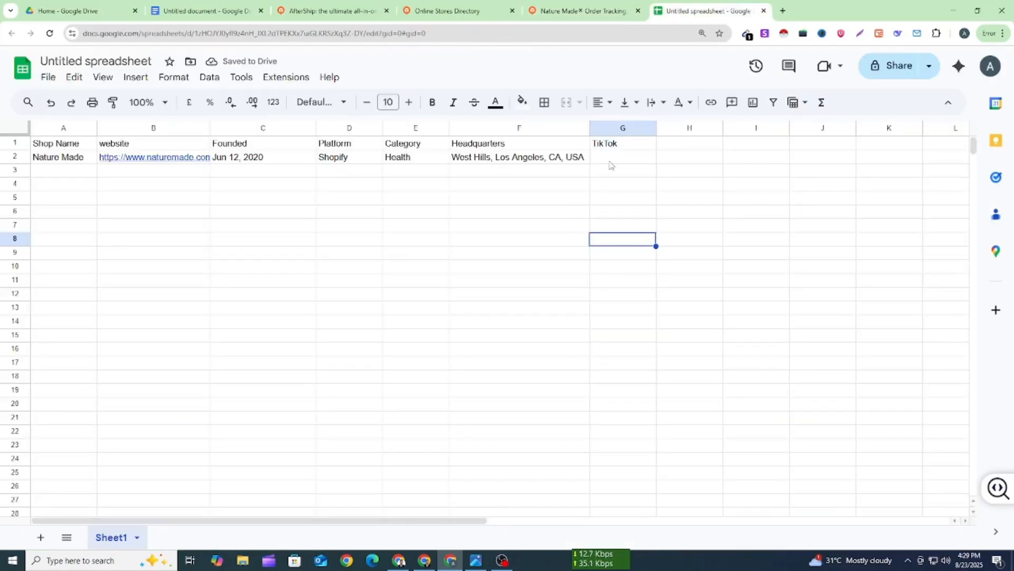
left_click(610, 160)
key("ctrl+v")
left_click(608, 225)
Widen column G slightly and set its text wrapping to Clip
left_click_drag(656, 128, 683, 128)
left_click(635, 127)
left_click(625, 103)
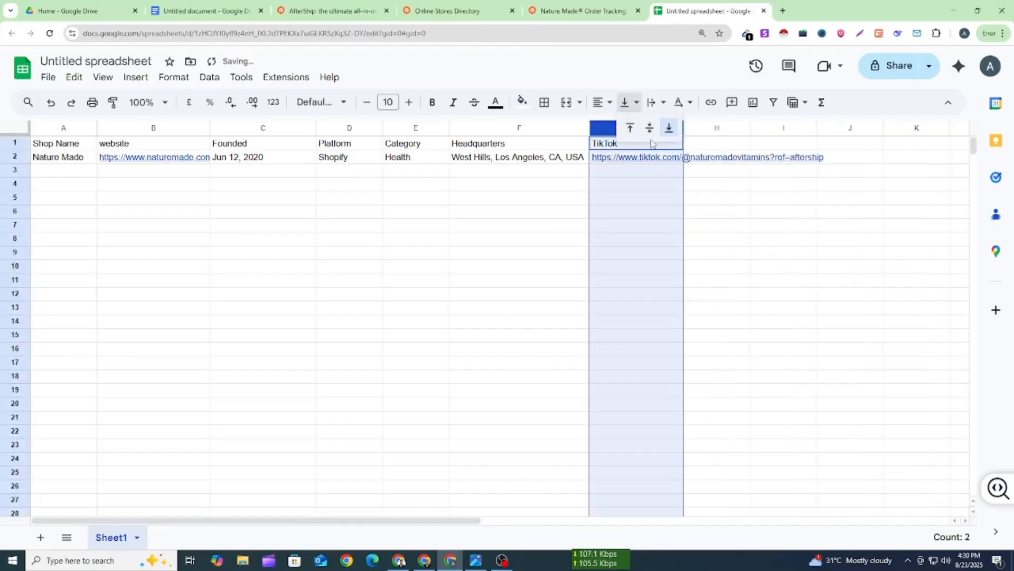
left_click(653, 104)
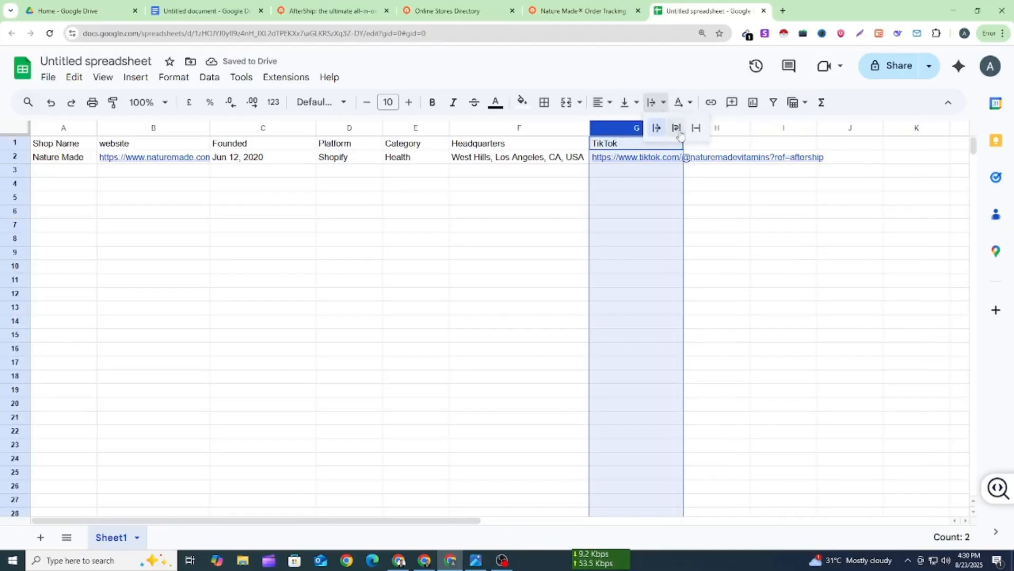
left_click(696, 129)
left_click(716, 266)
Copy the TikTok follower range 51K-100K from the AfterShip page into cell H2
key("ctrl+shift+Tab")
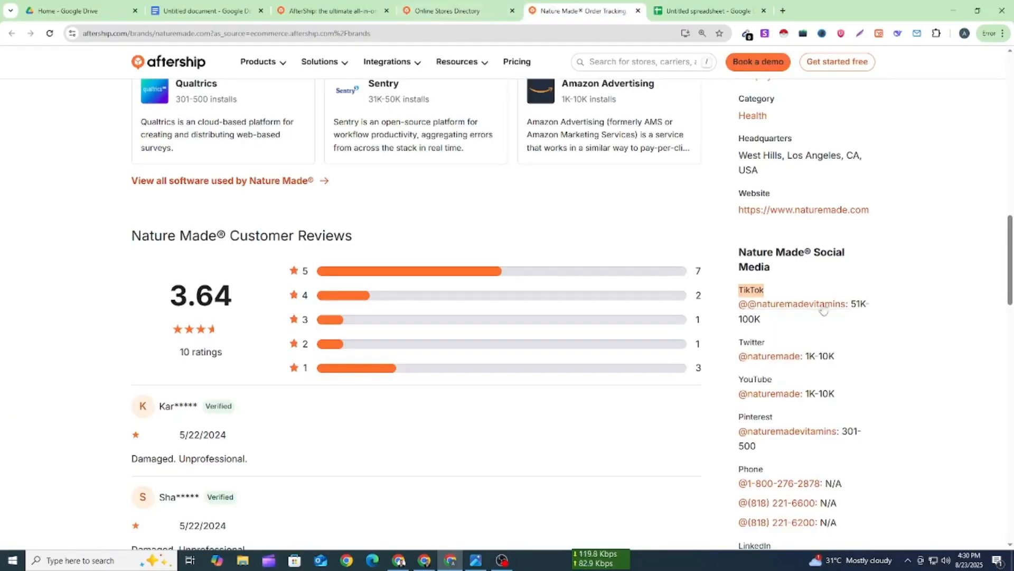
left_click_drag(852, 304, 864, 324)
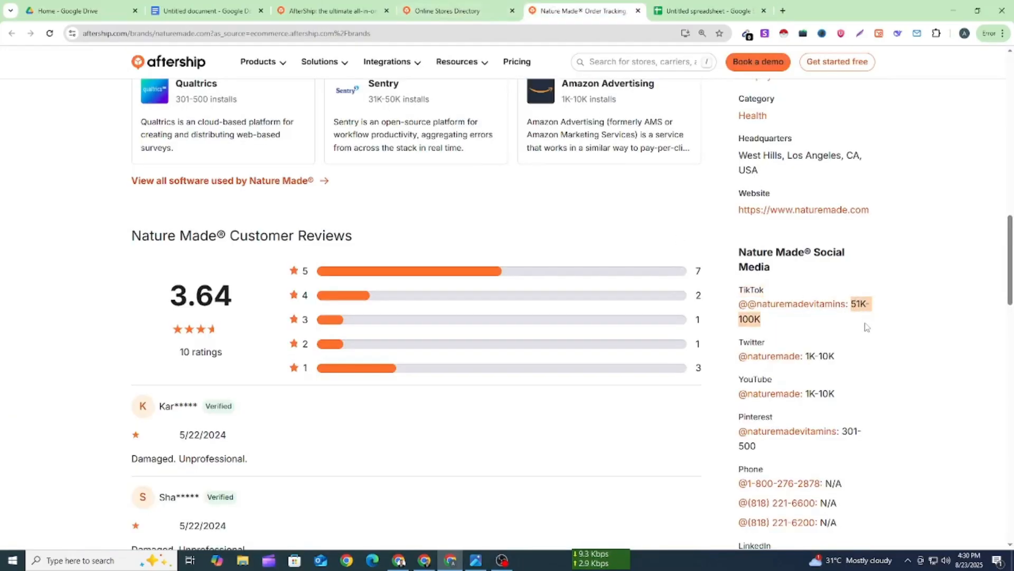
left_click(694, 3)
left_click(703, 156)
type("51K 100K")
left_click(703, 266)
Enter the header Flowwer in cell H1 above the TikTok follower range
left_click(572, 3)
left_click(671, 2)
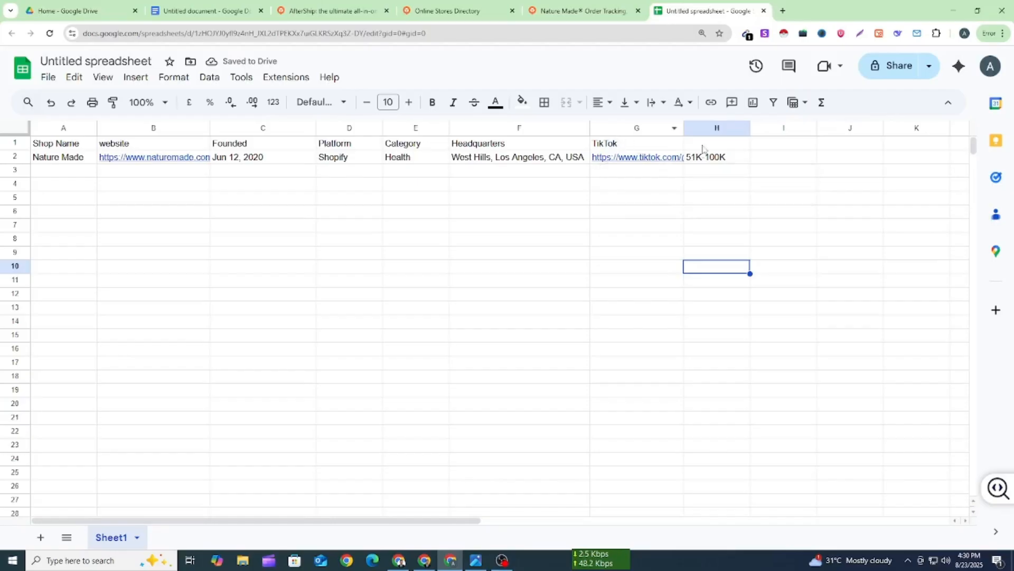
left_click(703, 143)
type("Fo")
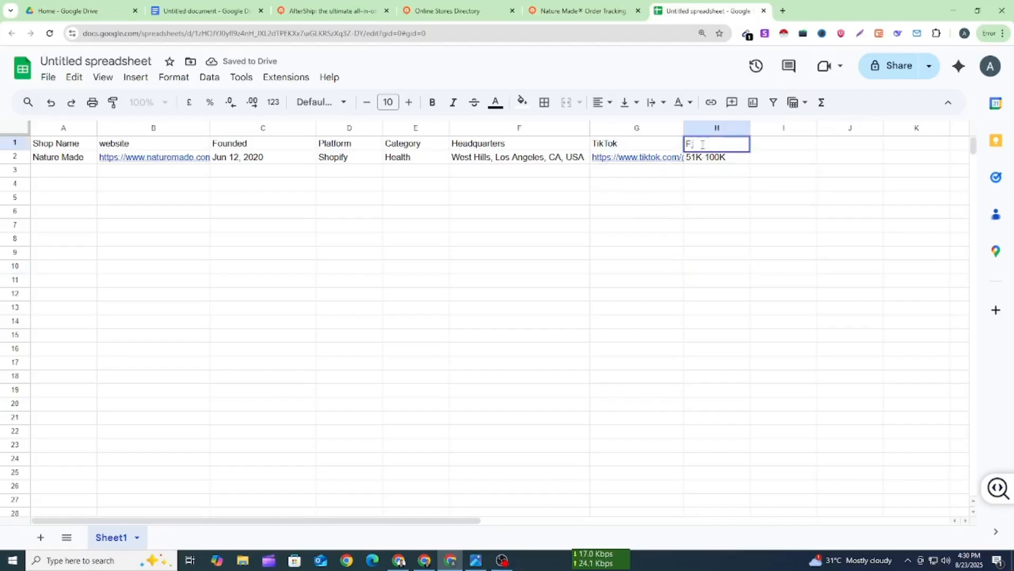
type("llower")
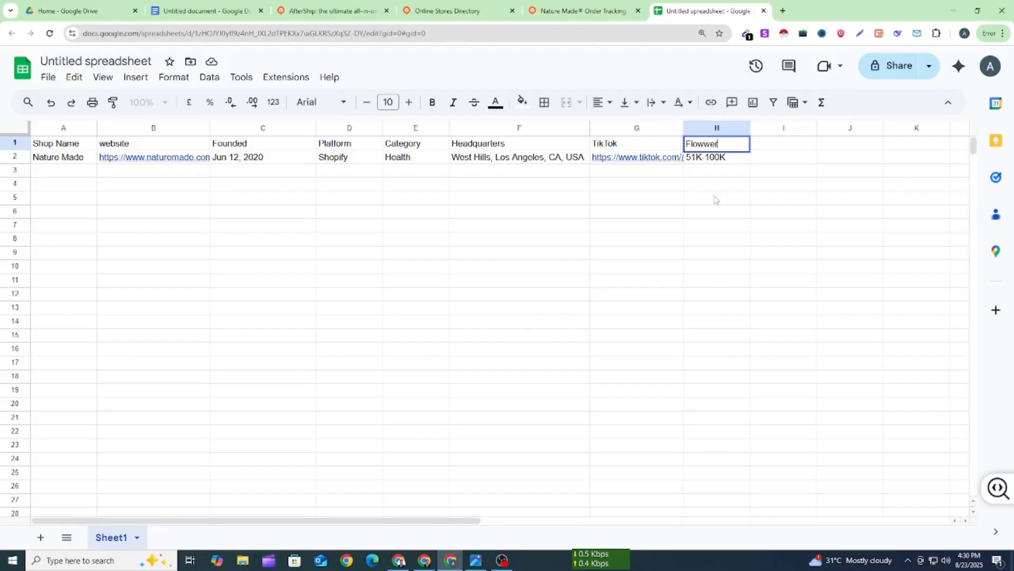
left_click(698, 236)
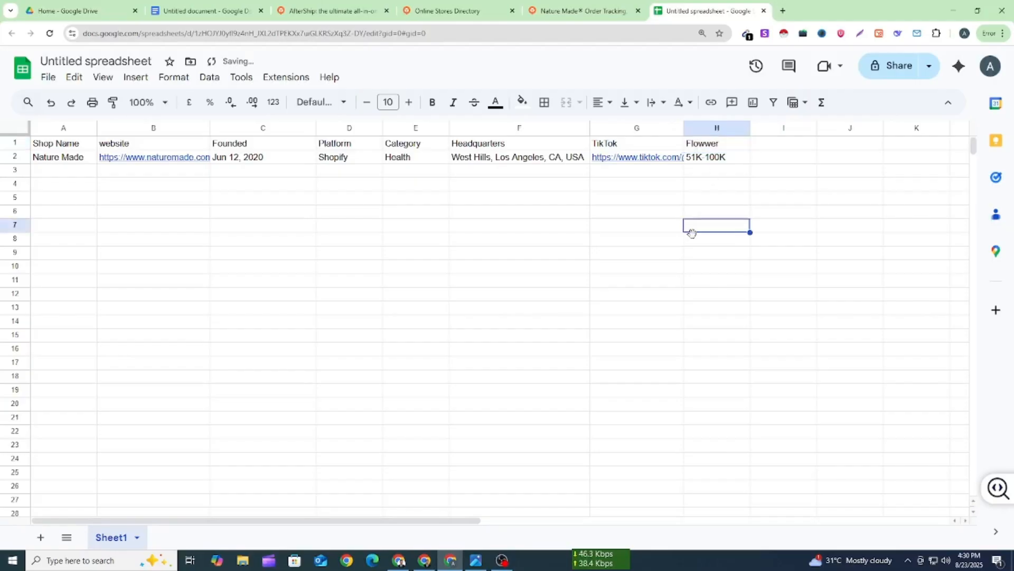
left_click_drag(623, 148, 634, 198)
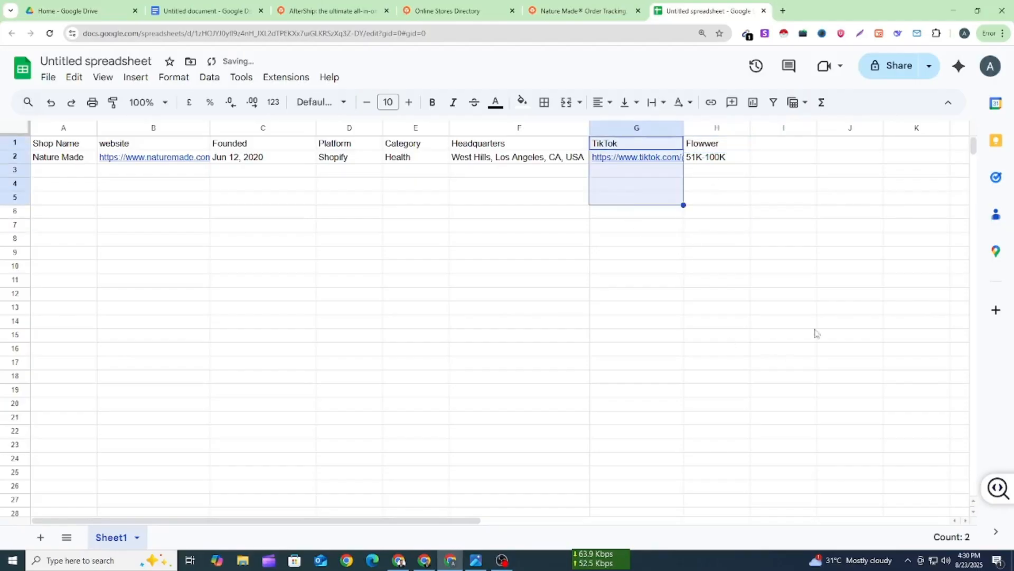
left_click_drag(775, 146, 774, 213)
left_click_drag(841, 147, 843, 238)
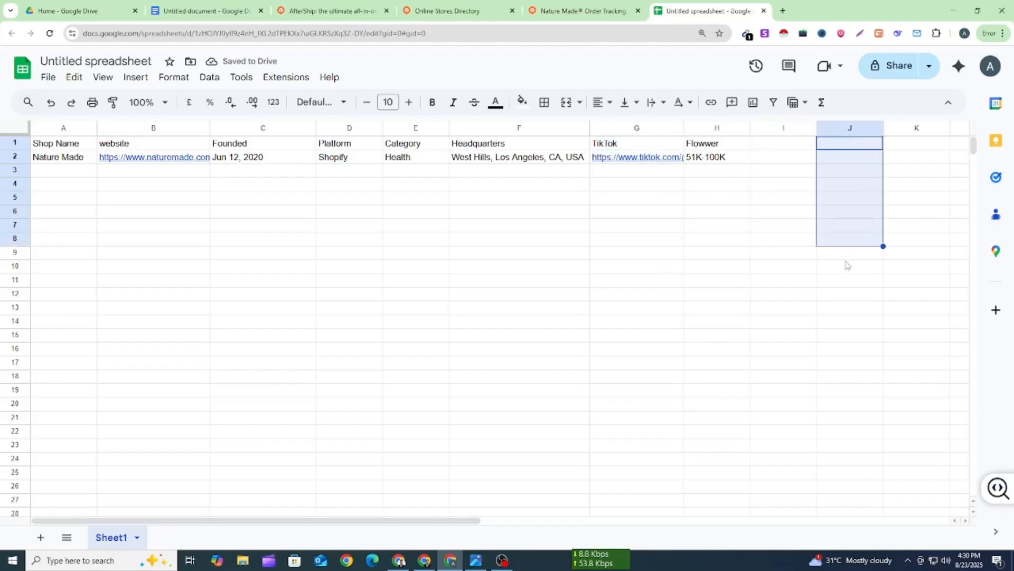
left_click(786, 353)
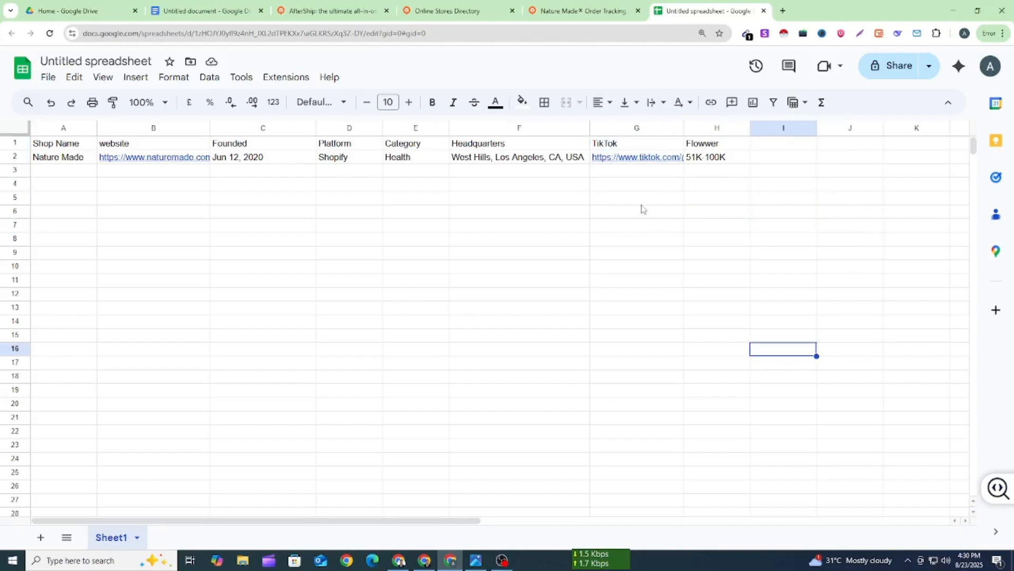
double_click(765, 143)
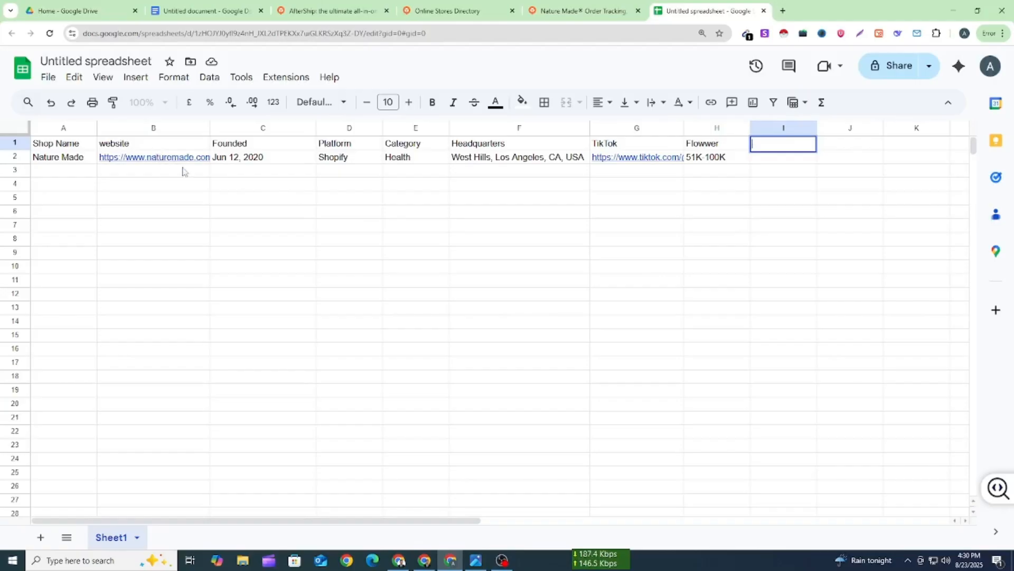
Open Nature Made's website from the store information on the AfterShip page
left_click(555, 7)
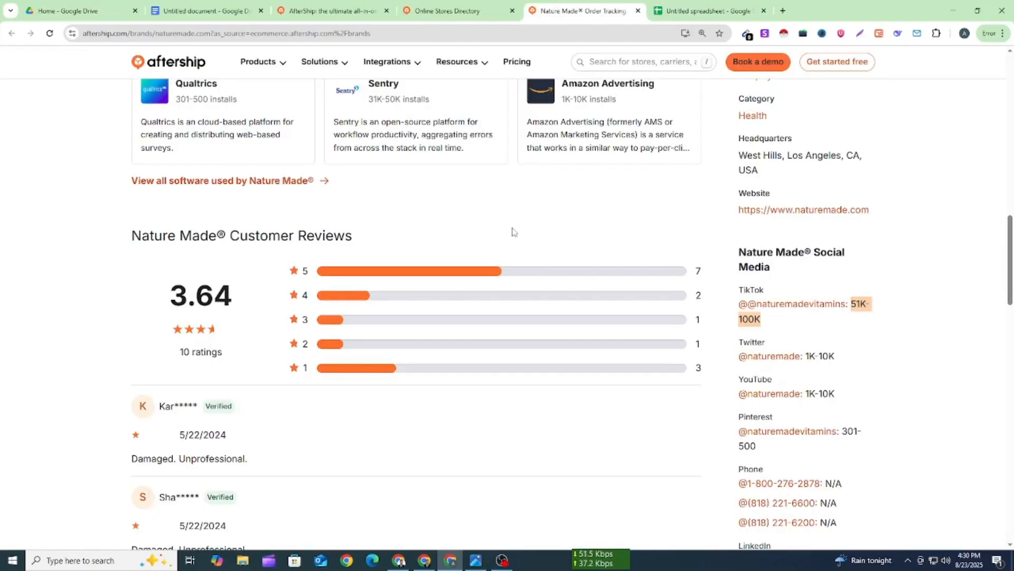
scroll(637, 325, "down", 3)
scroll(637, 324, "up", 4)
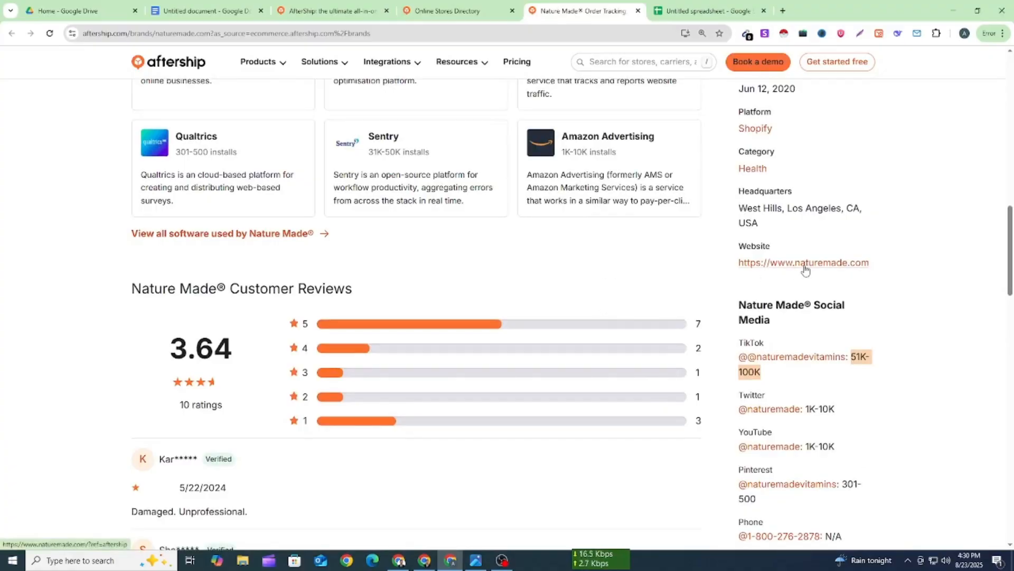
left_click(805, 267)
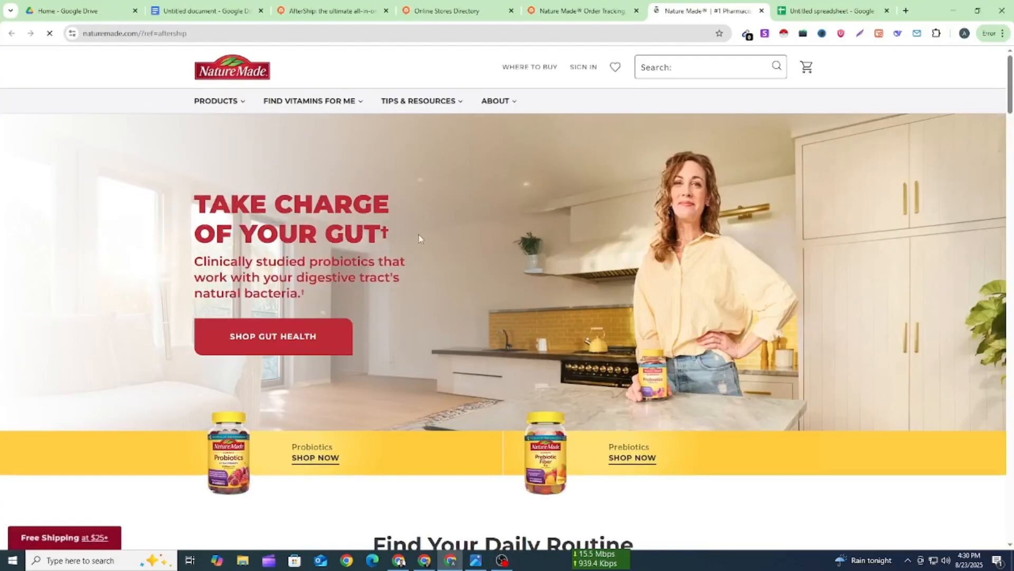
Examine Nature Made's homepage down to the footer for contact details, accepting all cookies on the way
scroll(417, 239, "down", 4)
scroll(410, 241, "down", 8)
scroll(411, 240, "down", 18)
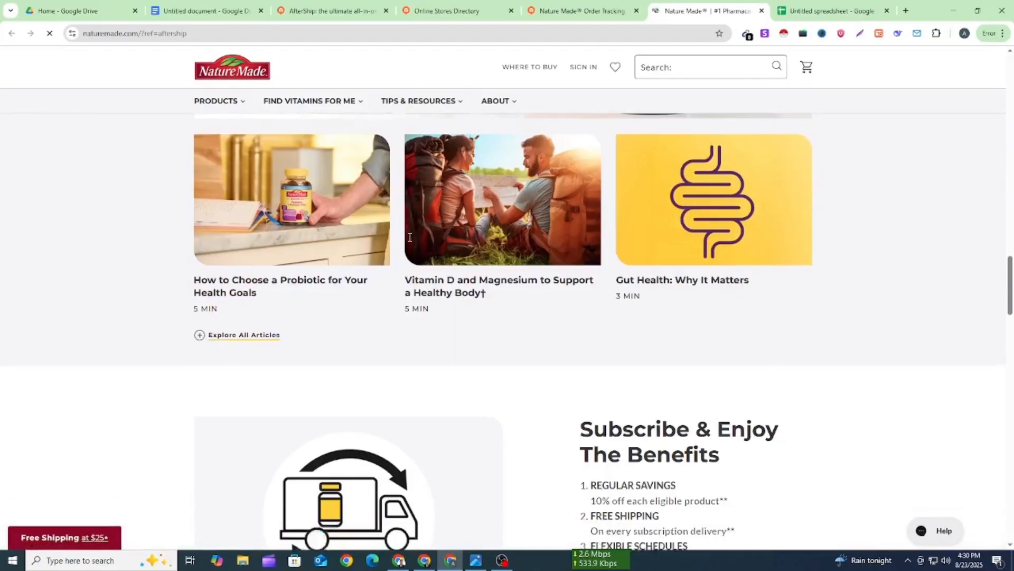
scroll(411, 237, "down", 20)
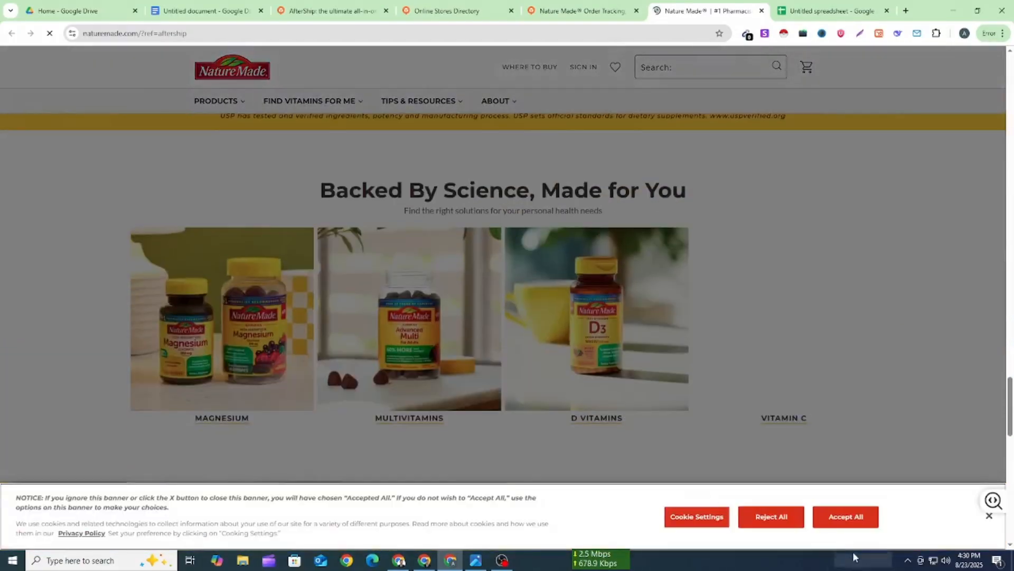
left_click(846, 516)
scroll(573, 360, "down", 8)
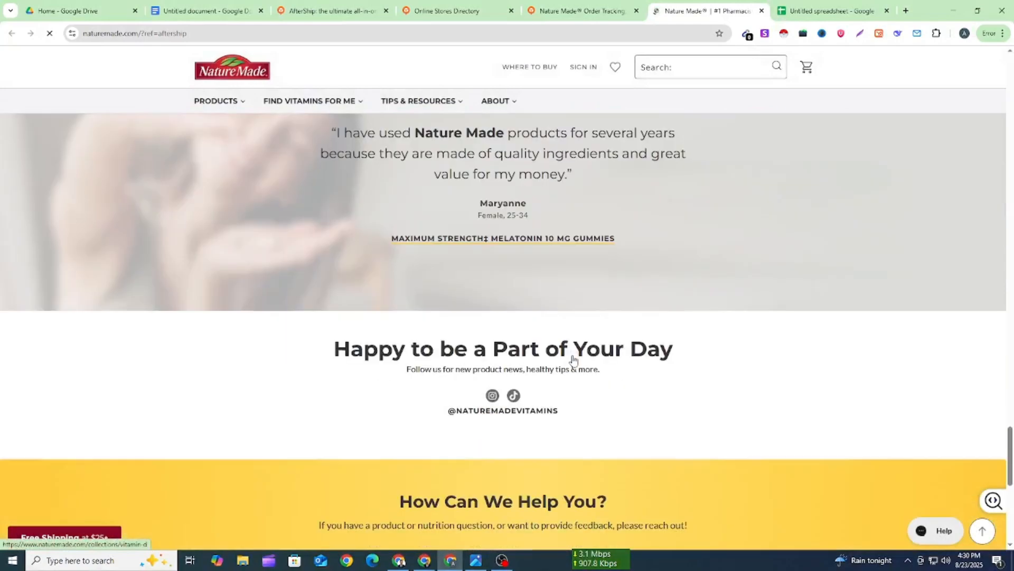
scroll(573, 360, "down", 6)
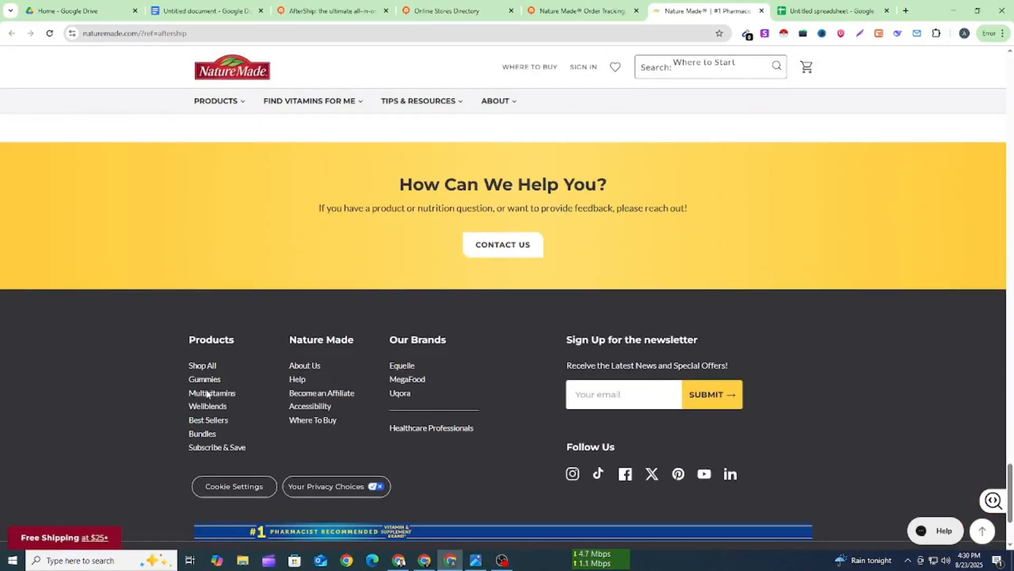
scroll(211, 396, "up", 4)
Open the site's Contact Us page and examine its support section and footer for an email address
left_click(490, 435)
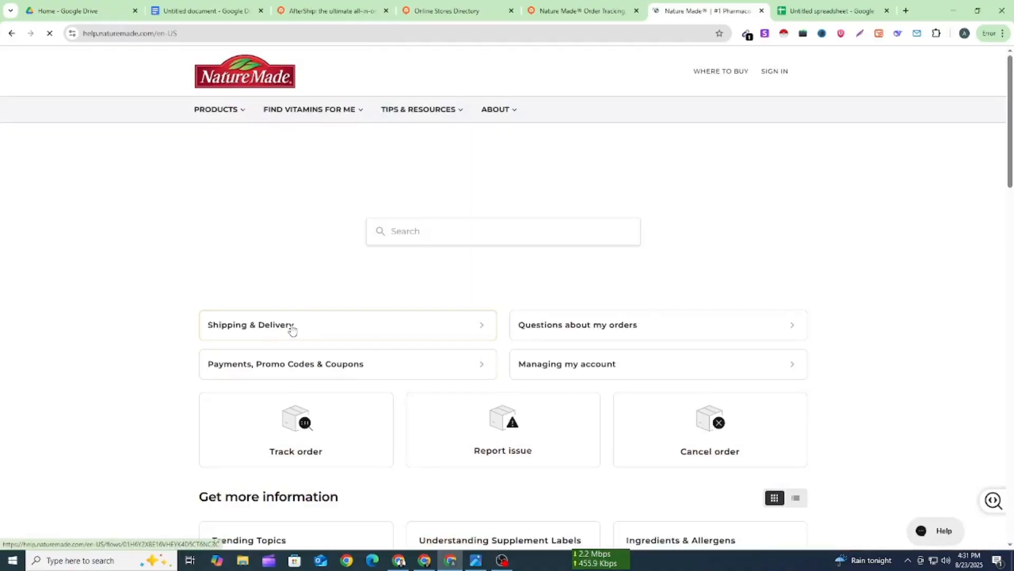
scroll(365, 300, "down", 9)
scroll(367, 302, "down", 10)
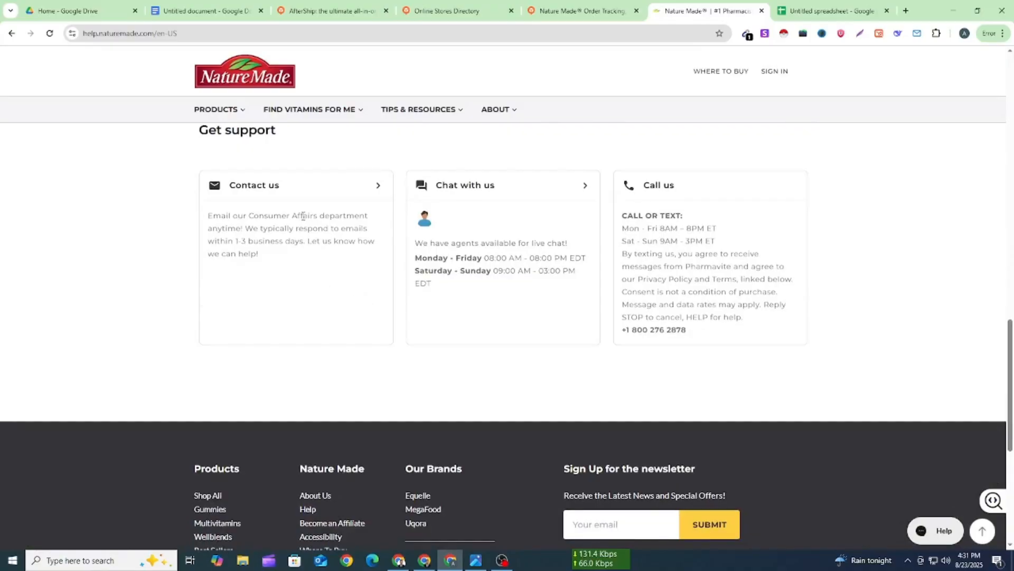
scroll(316, 269, "down", 4)
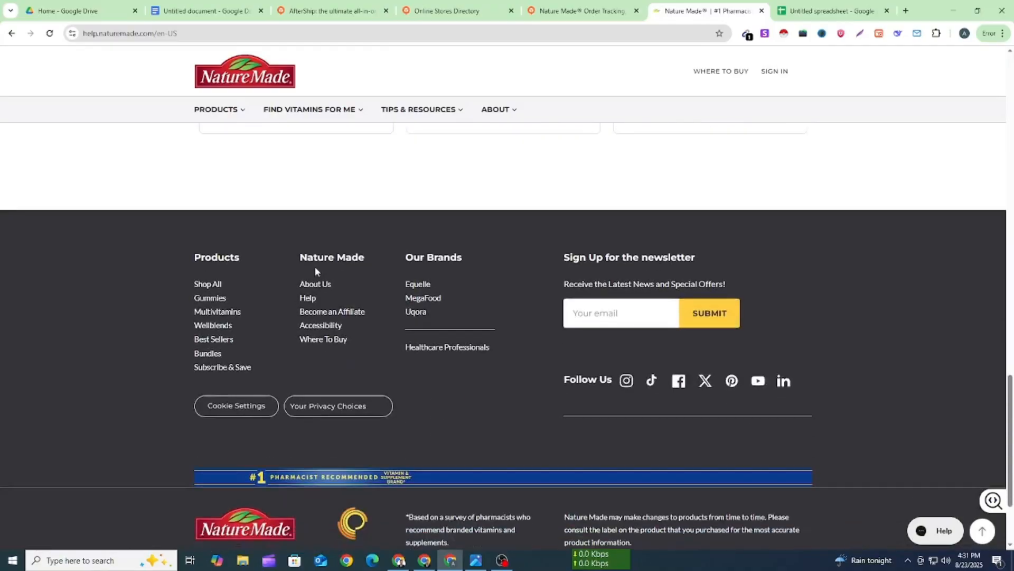
Check the help page for email addresses with the Email Extractor extension and view the rest of the footer
left_click(746, 34)
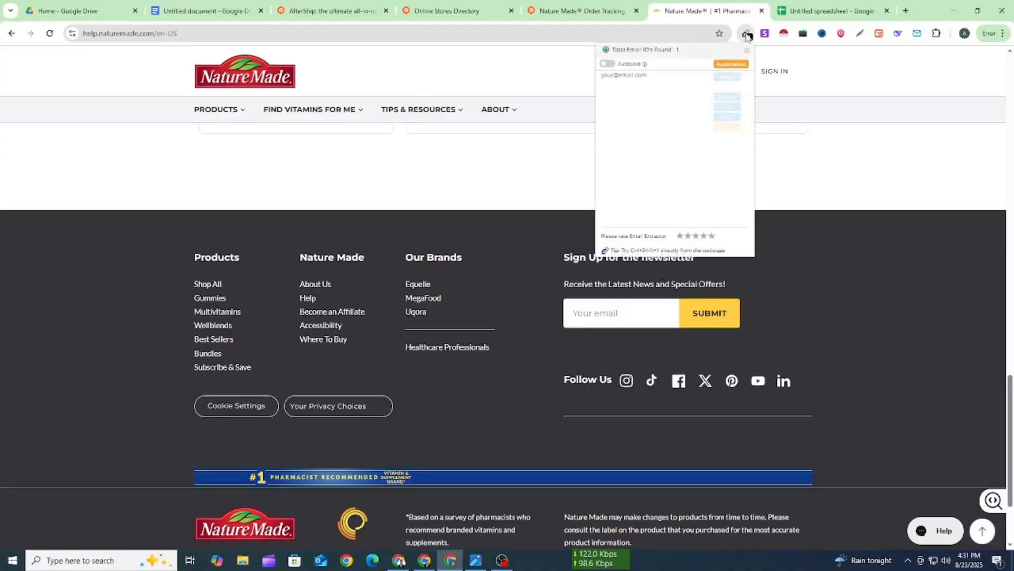
left_click(529, 169)
scroll(465, 333, "down", 2)
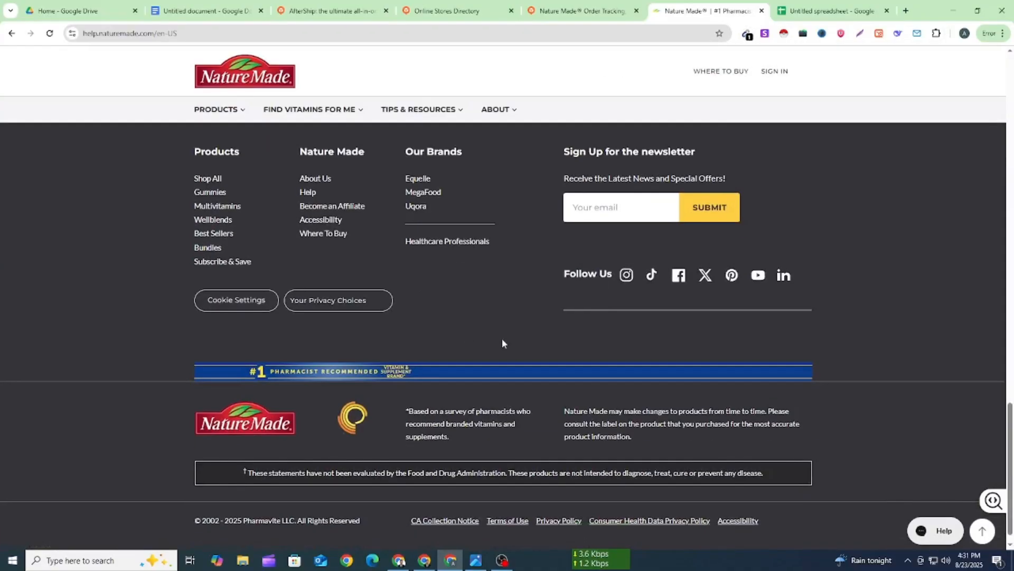
Copy the Facebook link address from the website's footer and open it in Microsoft Edge
right_click(680, 285)
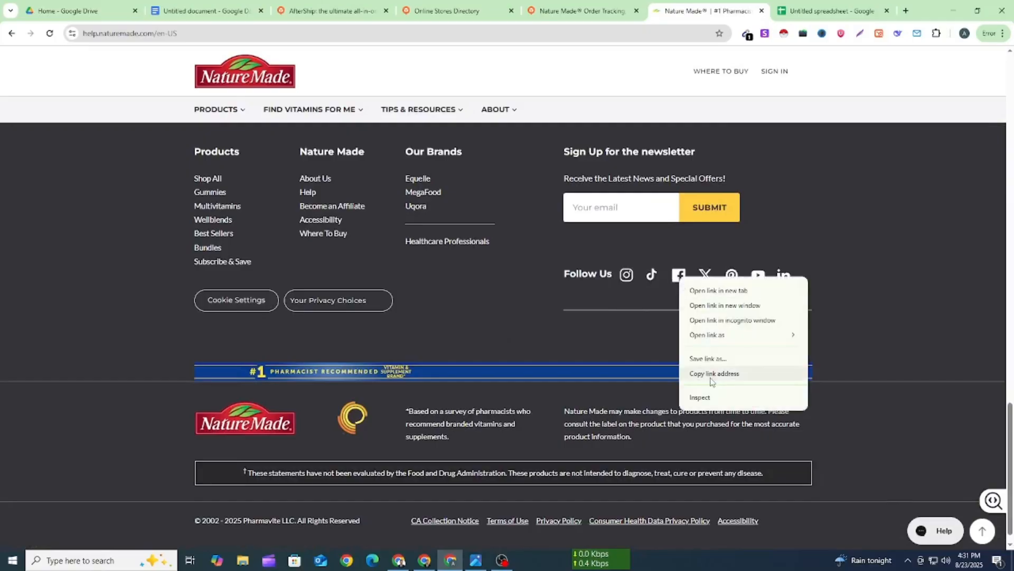
left_click(676, 267)
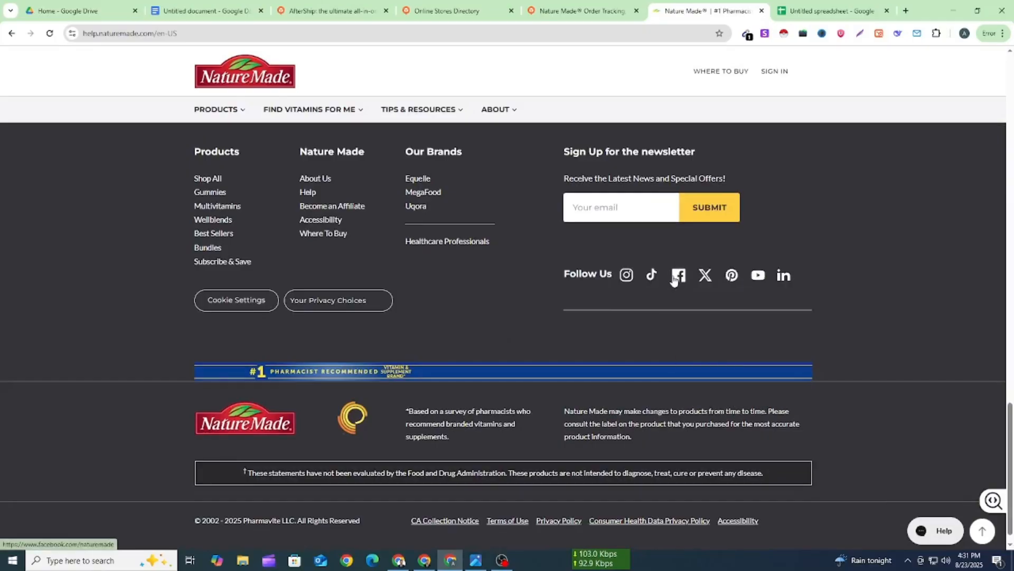
right_click(673, 275)
left_click(713, 372)
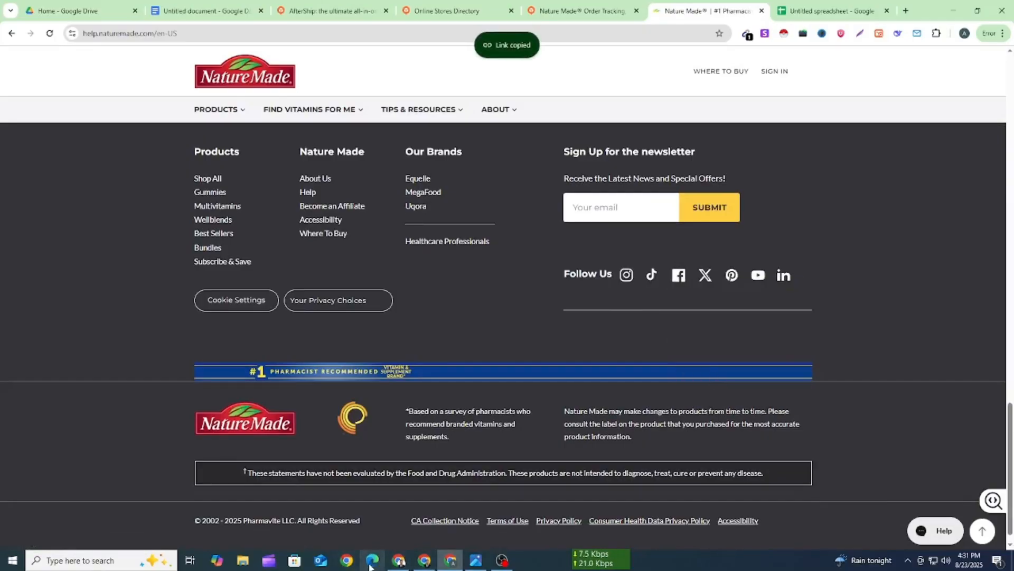
left_click(372, 560)
key("ctrl+v")
key("Return")
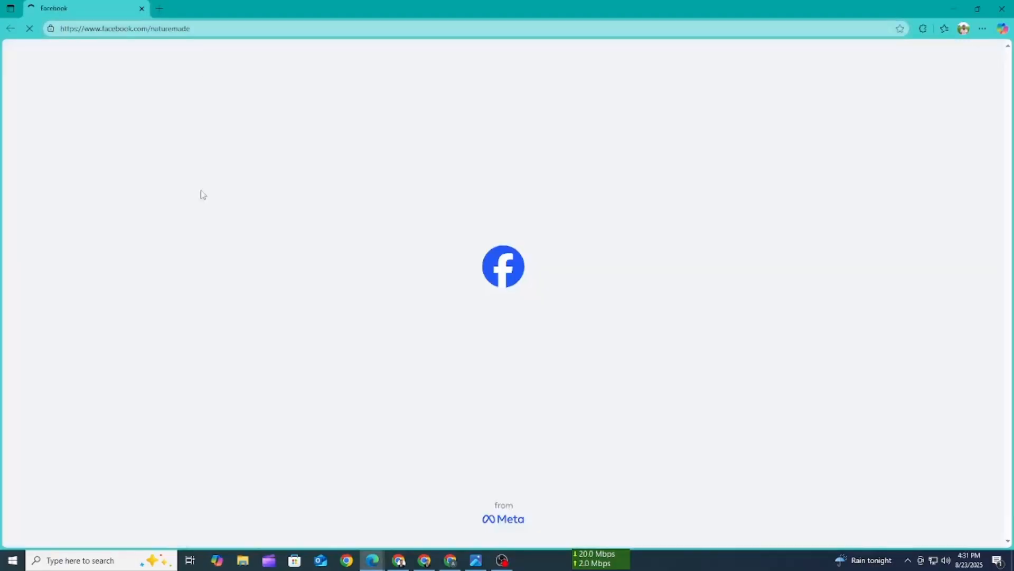
Examine the Intro section of Nature Made's Facebook page for contact details and return to the help page in Chrome
scroll(216, 225, "down", 3)
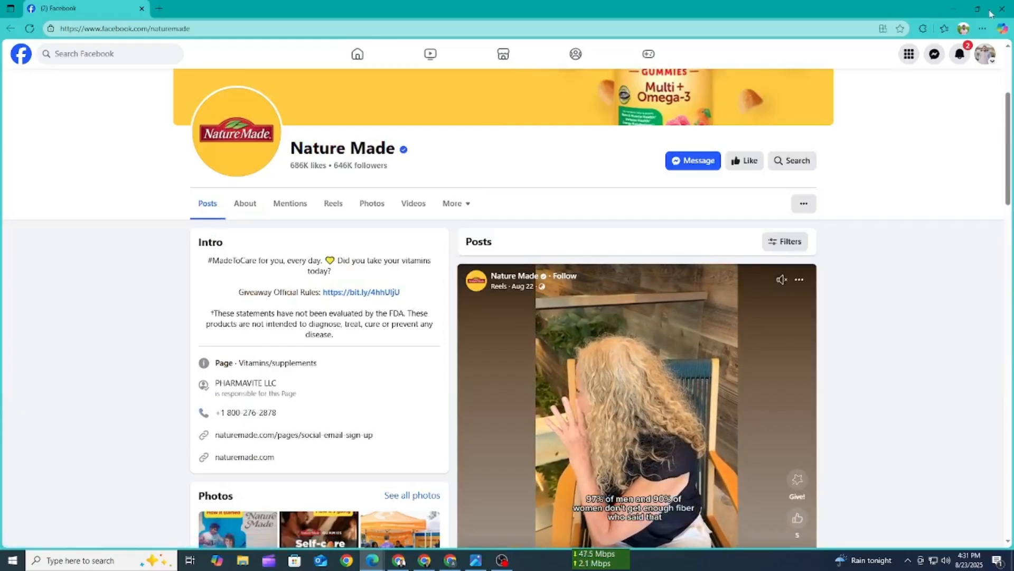
left_click(948, 6)
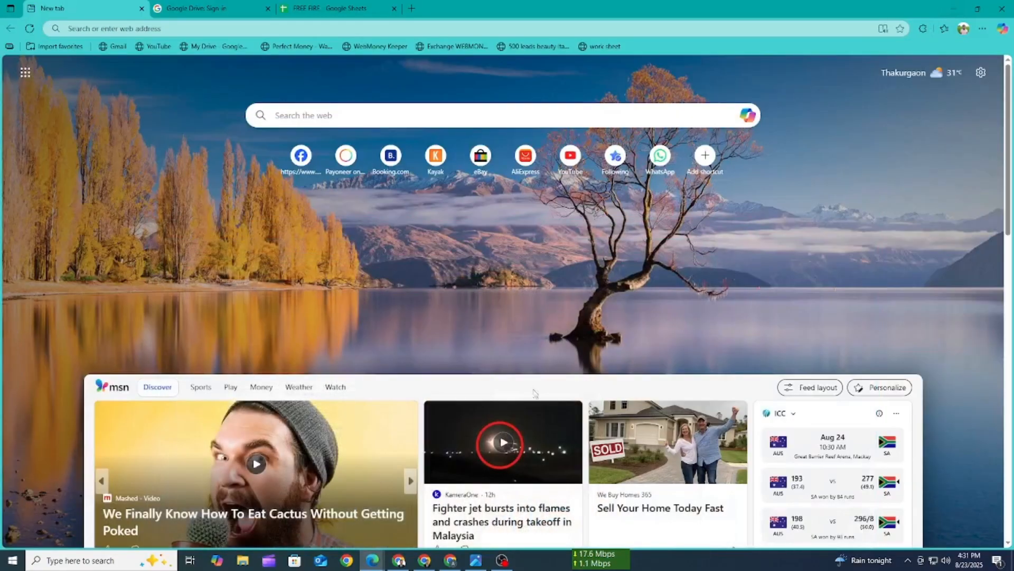
left_click(948, 6)
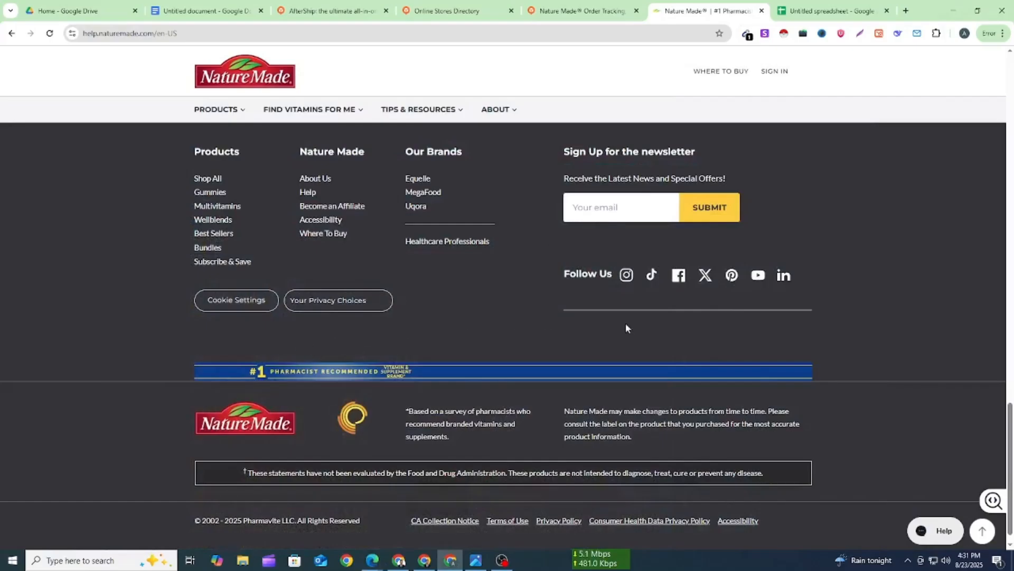
Copy the LinkedIn link address from the website's footer and open it in the Marketing Chrome profile
right_click(786, 284)
left_click(811, 376)
left_click(346, 560)
left_click(489, 375)
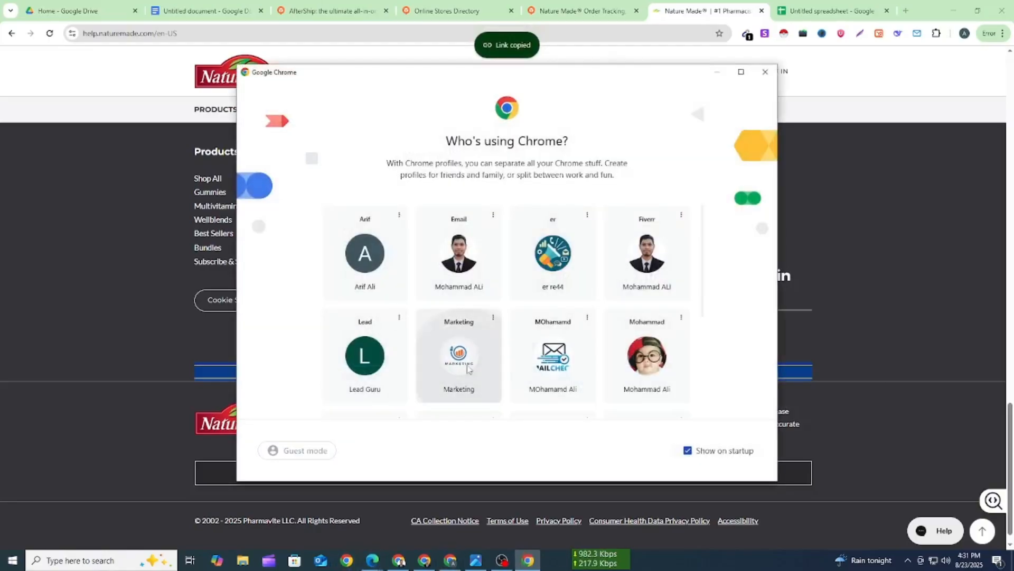
left_click(186, 33)
key("ctrl+v")
key("Return")
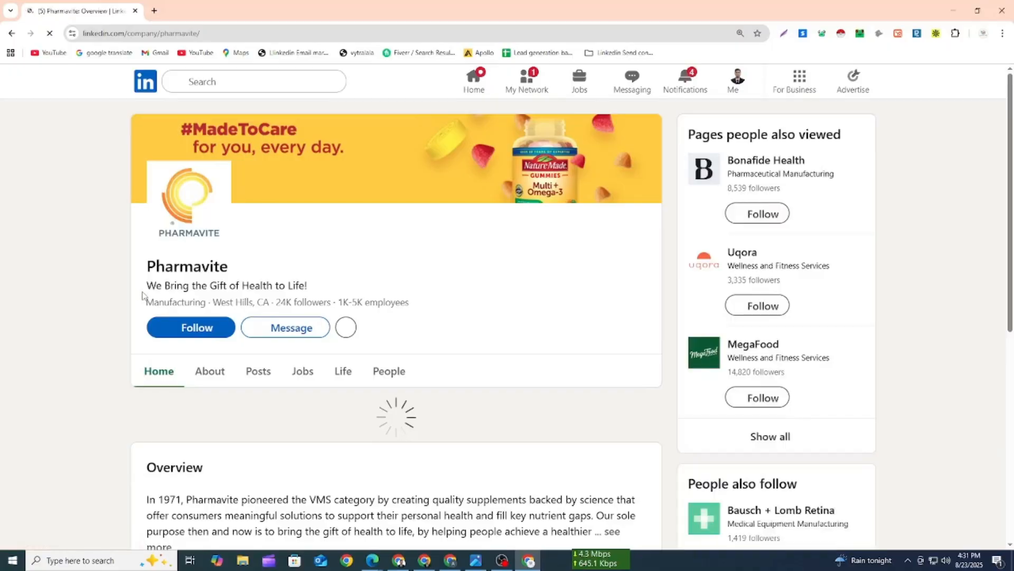
Open the People section of the Pharmavite LinkedIn page and examine the number of associated members
left_click_drag(149, 265, 233, 264)
left_click(230, 267)
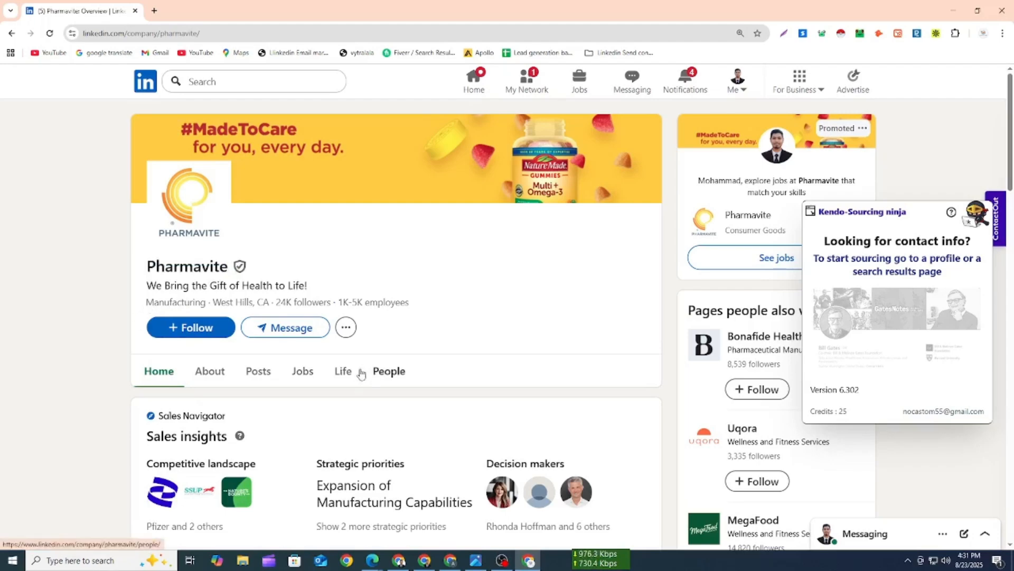
left_click(396, 373)
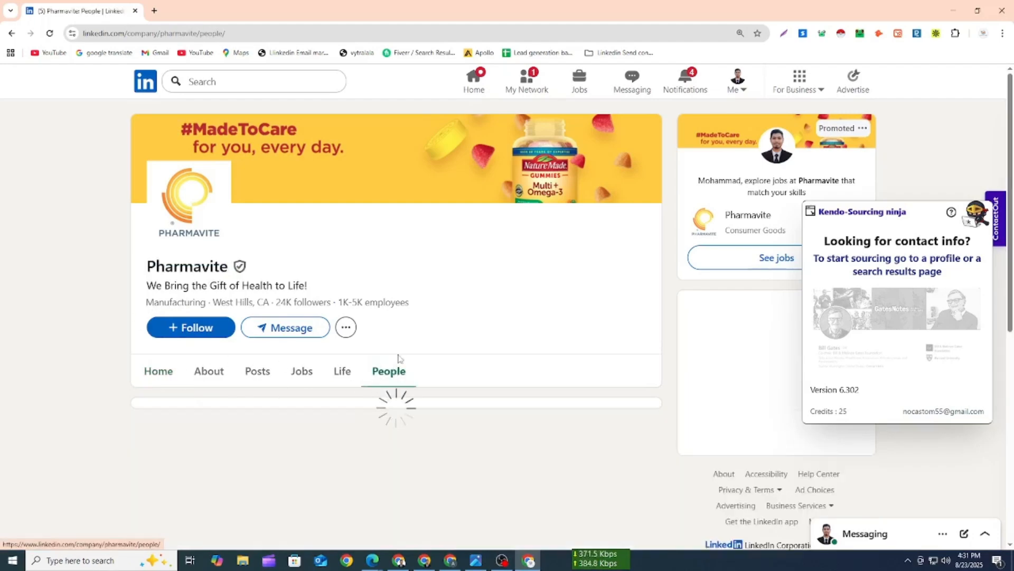
scroll(401, 303, "down", 4)
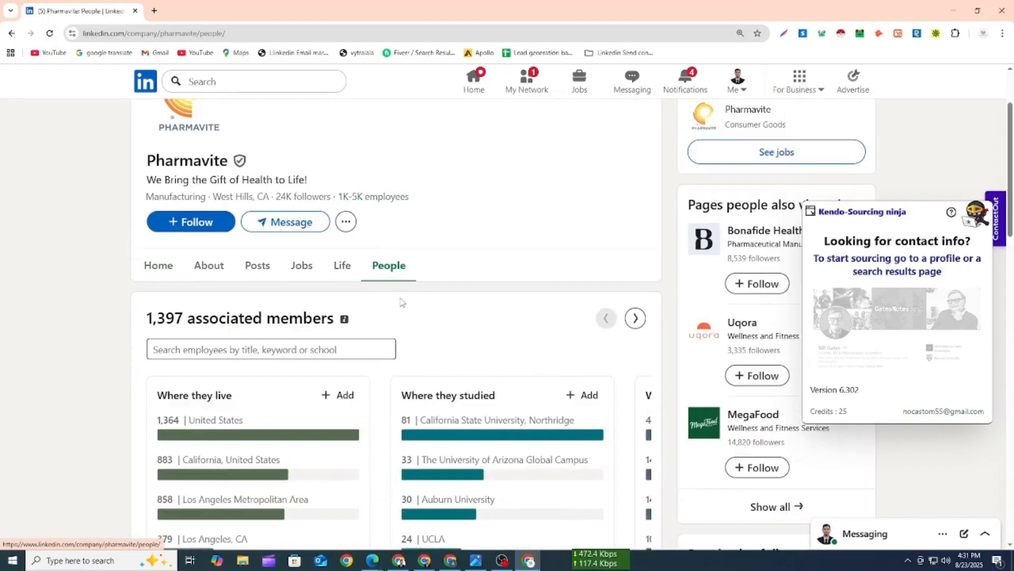
left_click_drag(148, 215, 180, 216)
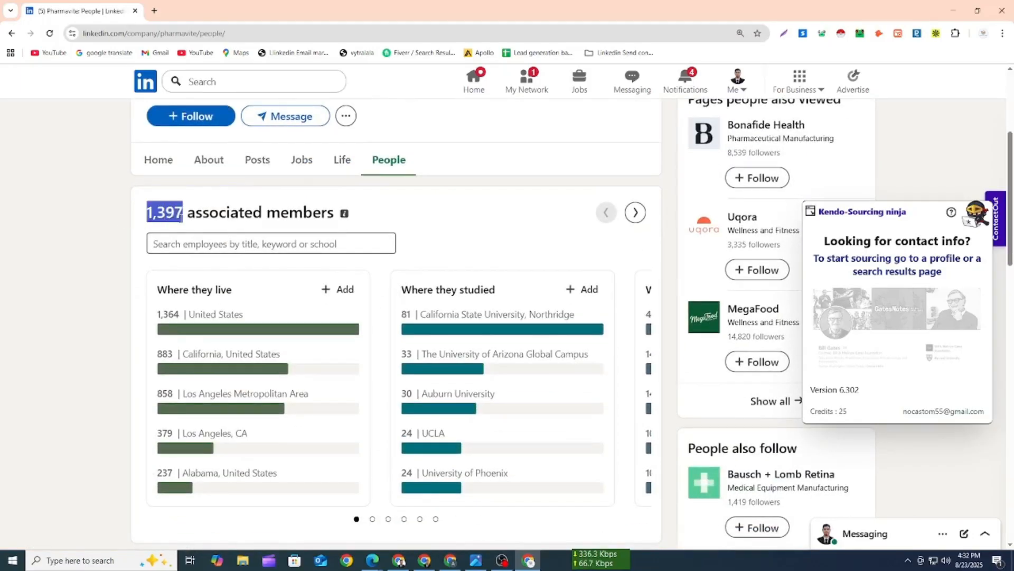
left_click(84, 238)
left_click(174, 244)
Open the profile of the President & CEO at Head of Sales Consulting from the suggested Pharmavite members
scroll(177, 243, "down", 7)
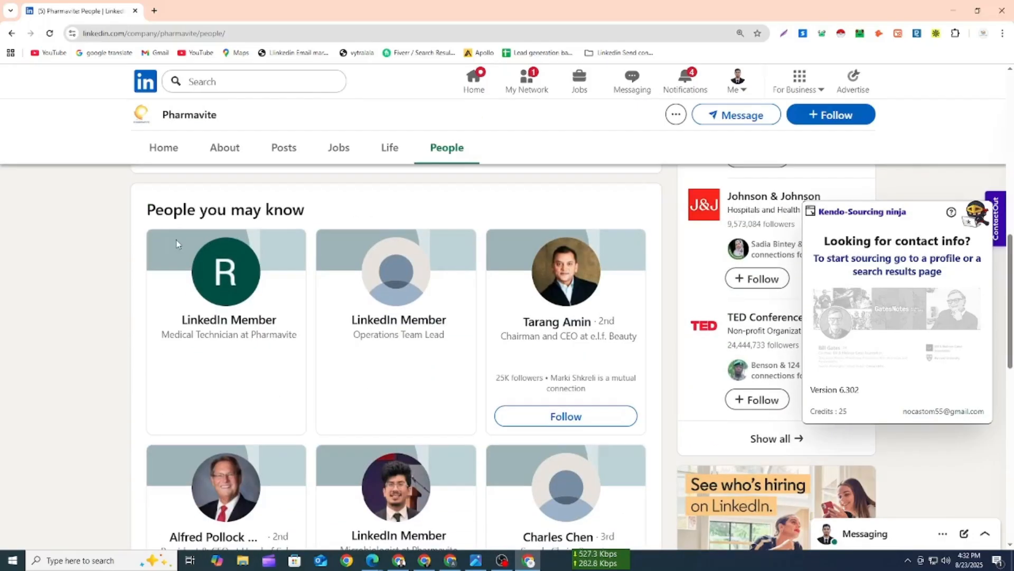
scroll(365, 323, "down", 3)
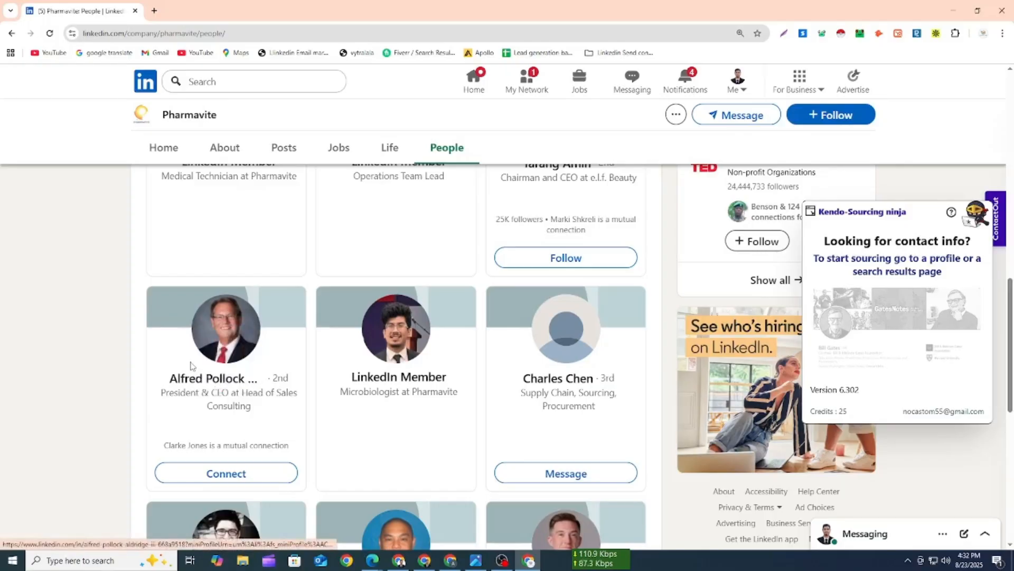
left_click(223, 344)
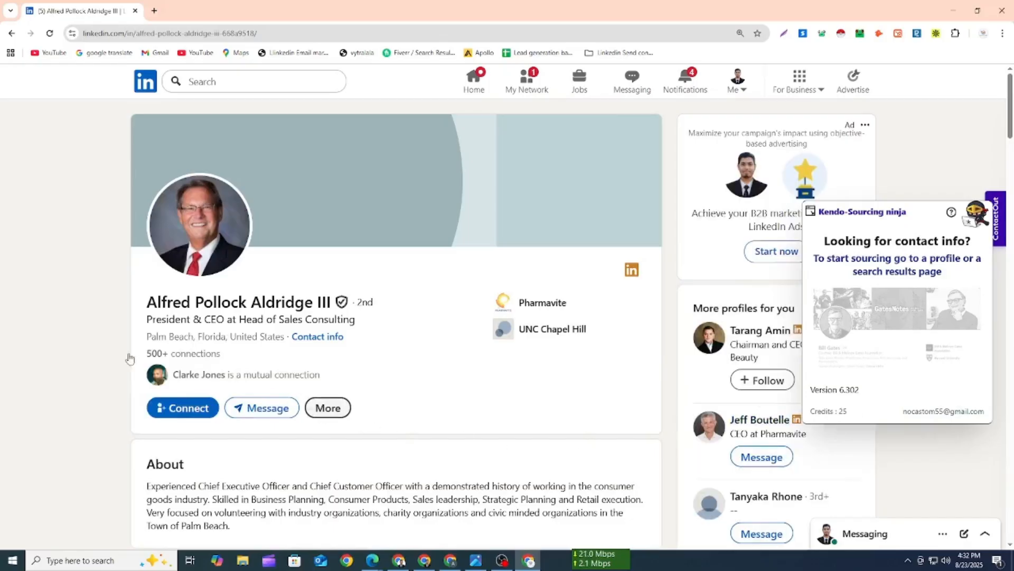
Copy the contact's name from the LinkedIn profile into cell I2 of the spreadsheet
left_click_drag(142, 301, 316, 307)
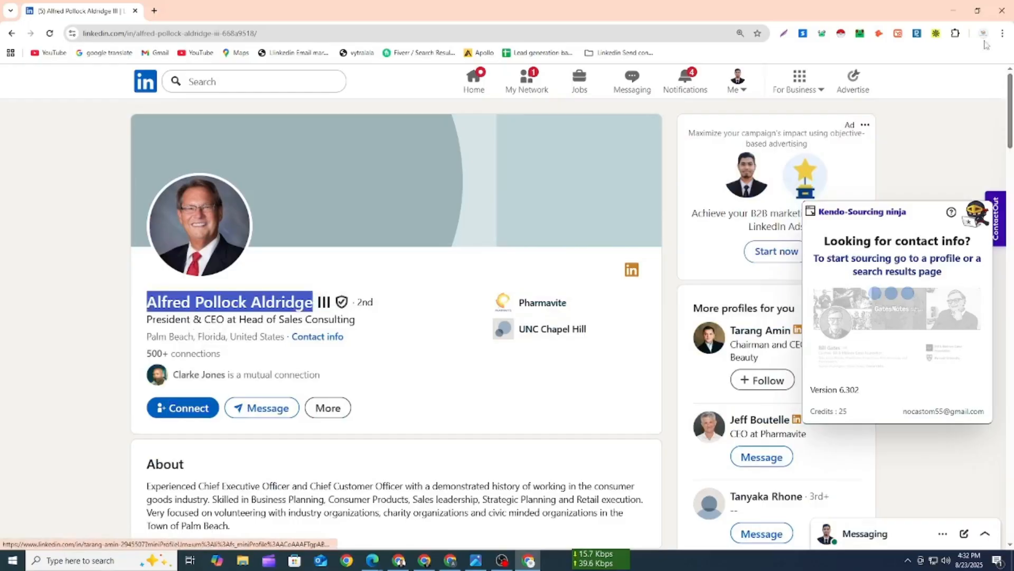
left_click(450, 560)
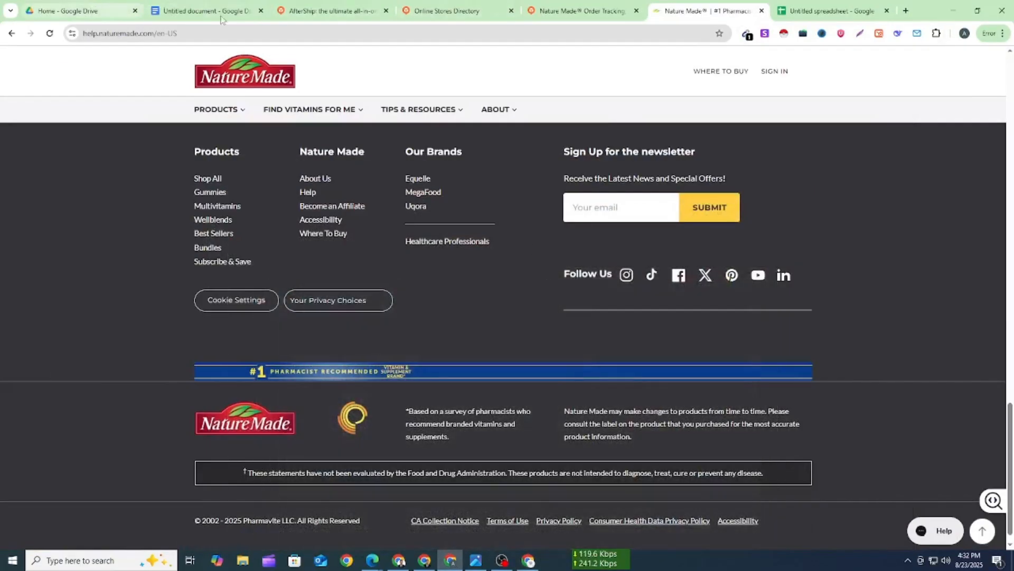
left_click(856, 10)
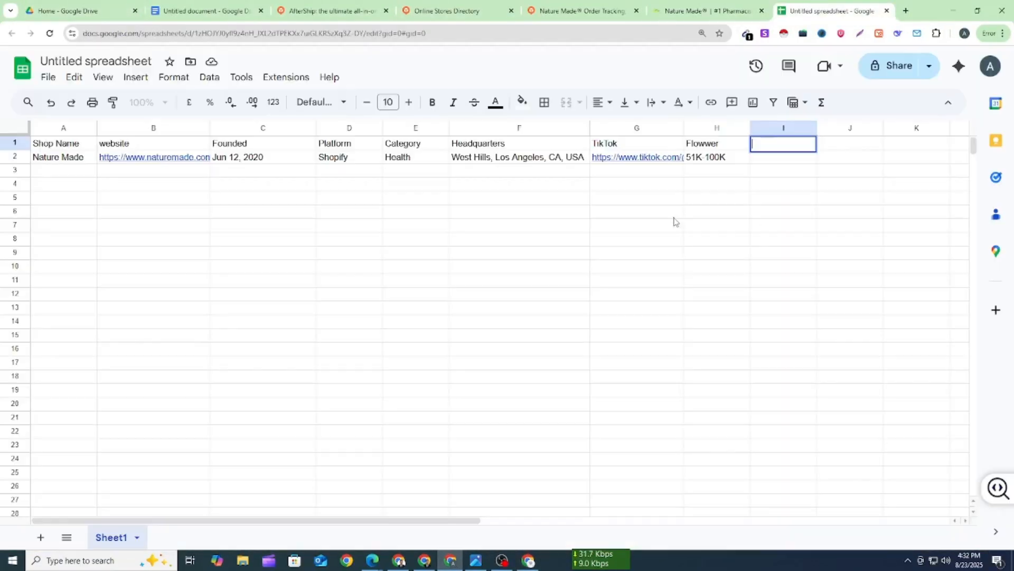
left_click(765, 159)
key("ctrl+v")
Enter the header Contact Name in cell I1
left_click(773, 146)
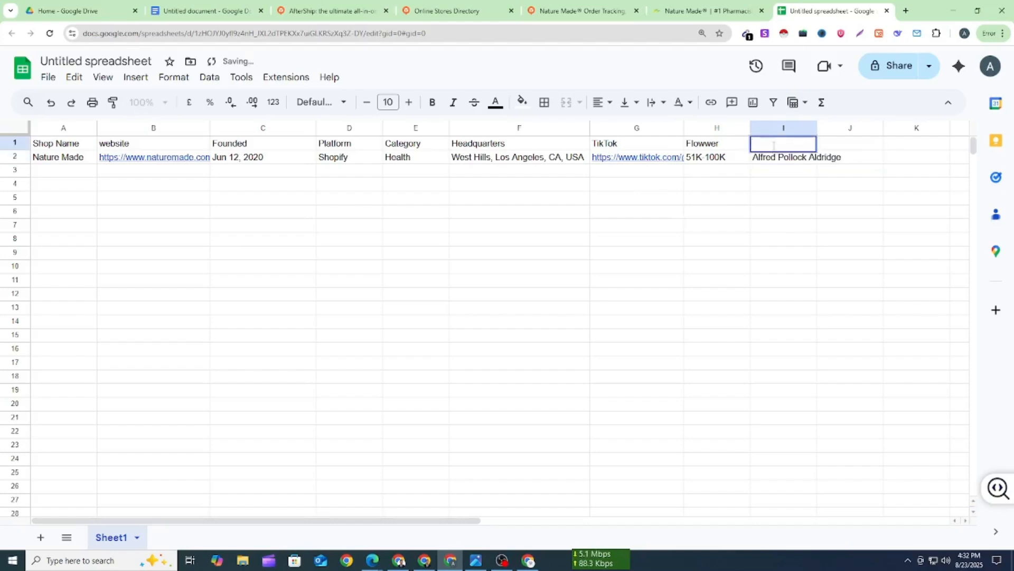
type("Con")
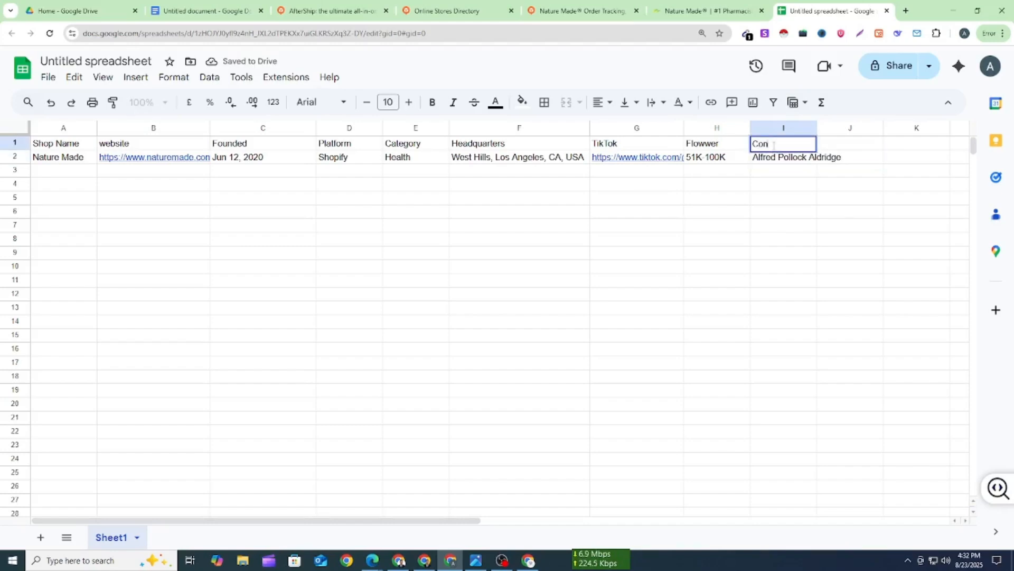
type("tact Name")
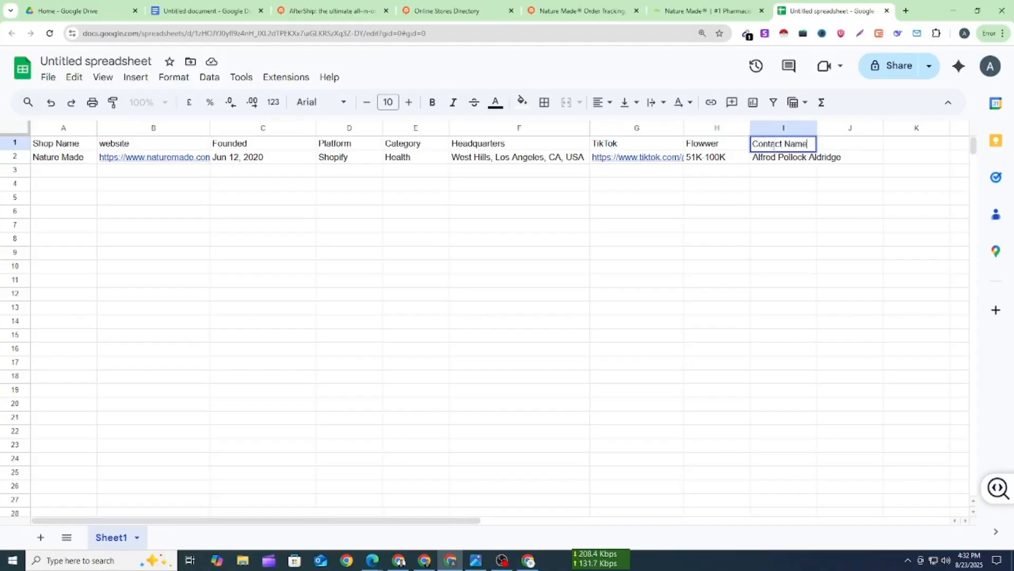
left_click(799, 213)
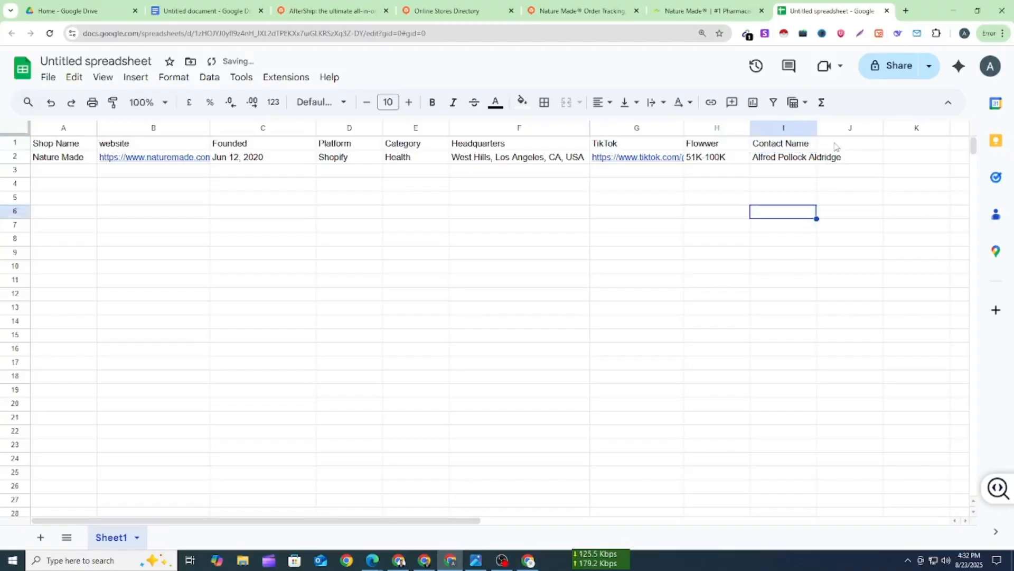
Enter the header Job TITLE in cell J1 and widen column I to fit the contact's name
left_click(835, 143)
type("J")
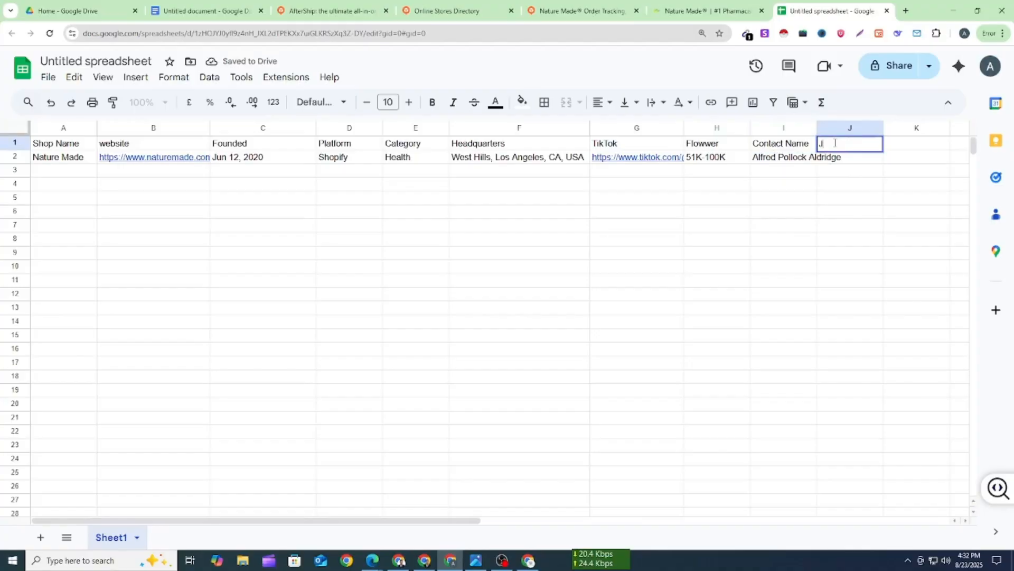
type("ob TITL")
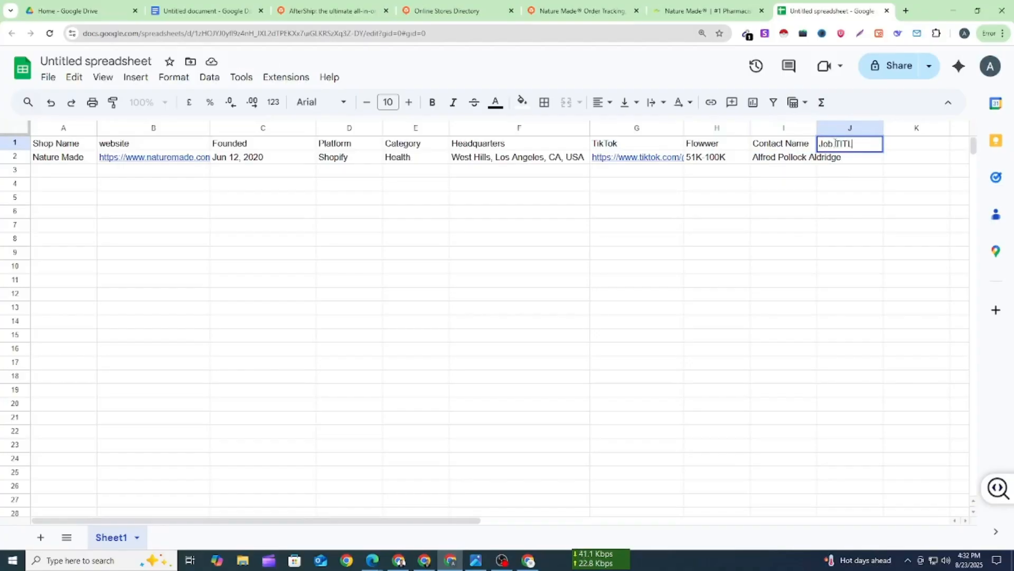
left_click(792, 184)
left_click_drag(817, 128, 845, 128)
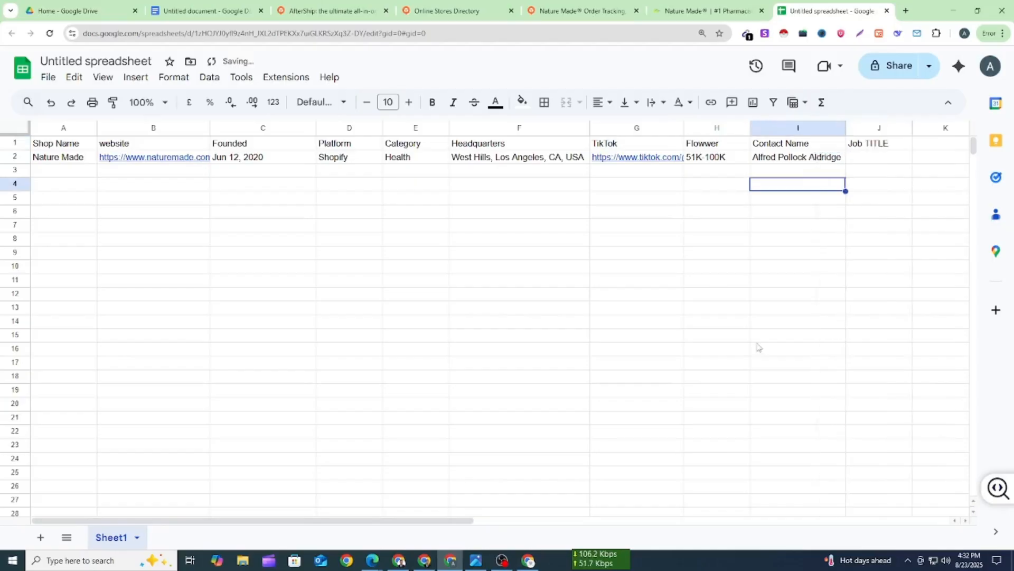
Copy the job title President & CEO from the LinkedIn profile into cell J2 of the spreadsheet
left_click(529, 560)
left_click(132, 308)
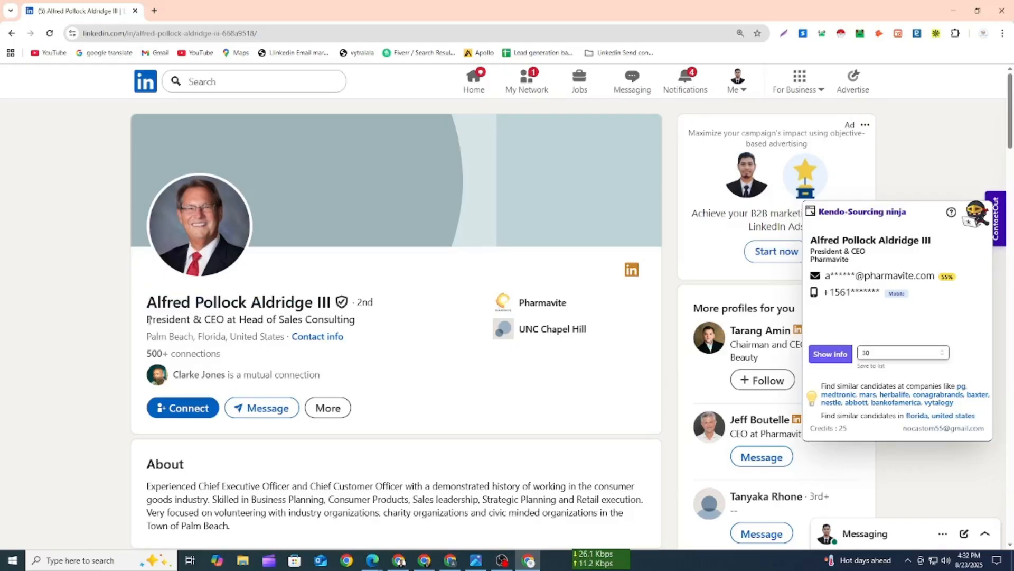
left_click_drag(159, 318, 216, 319)
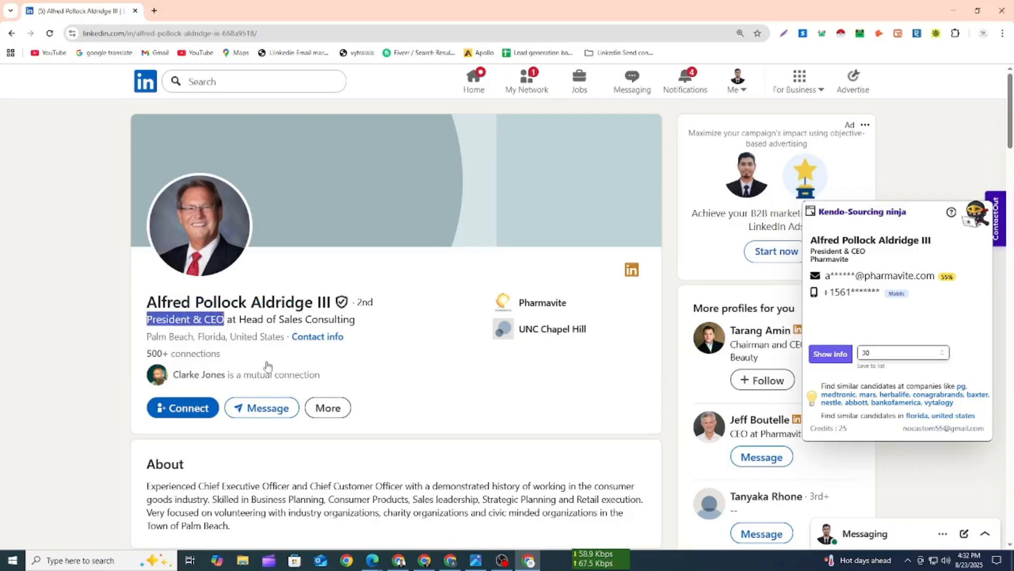
key("alt+Tab")
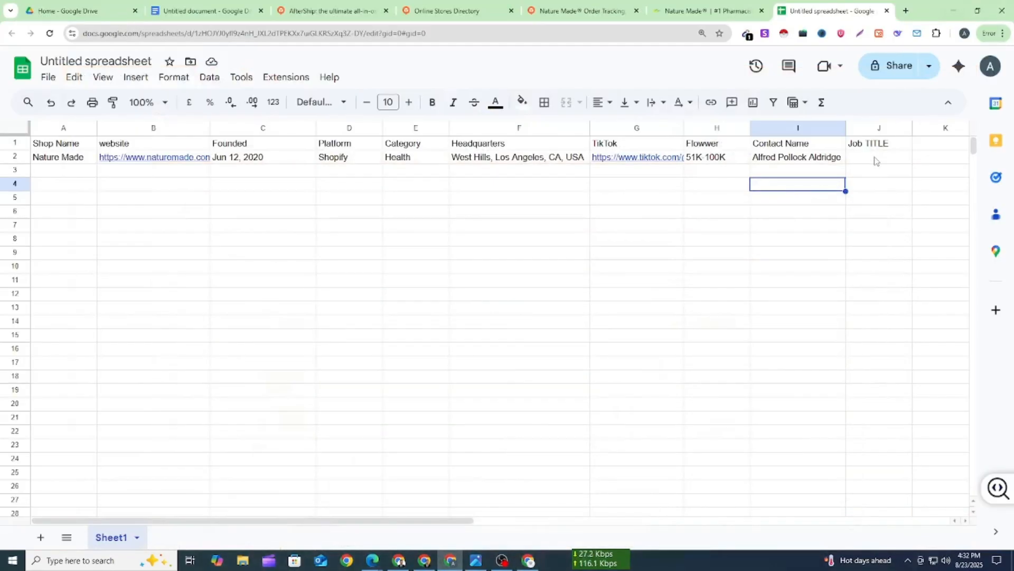
left_click(875, 157)
type("President & CEO")
left_click(775, 254)
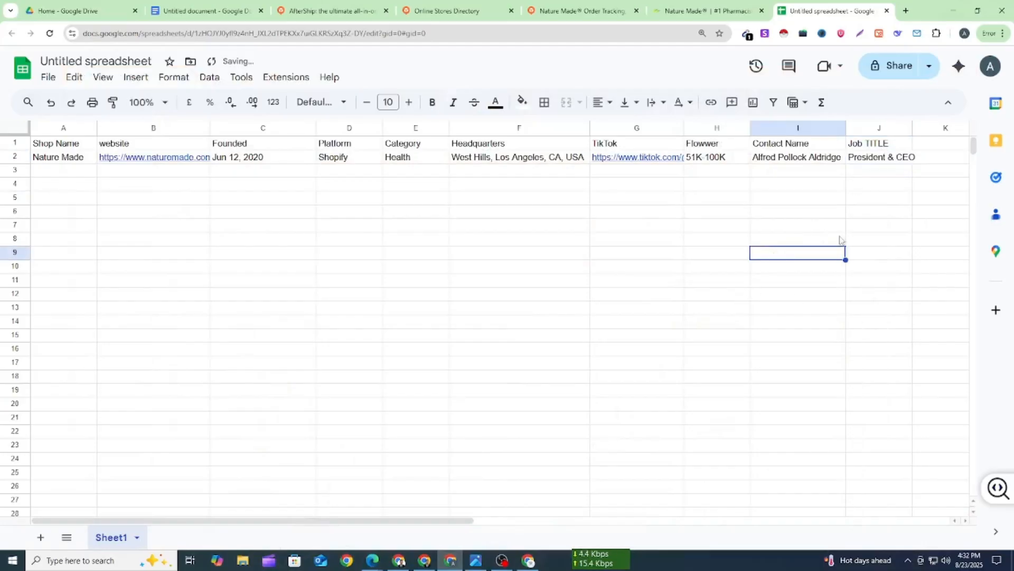
Return to the LinkedIn profile and reveal the contact's details with the Kendo extension
left_click(528, 560)
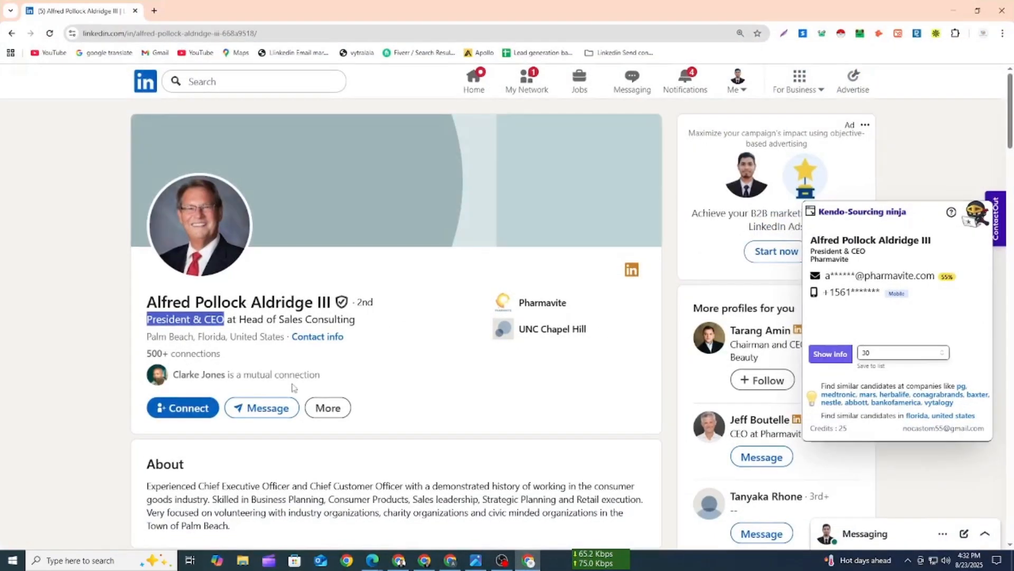
left_click(139, 299)
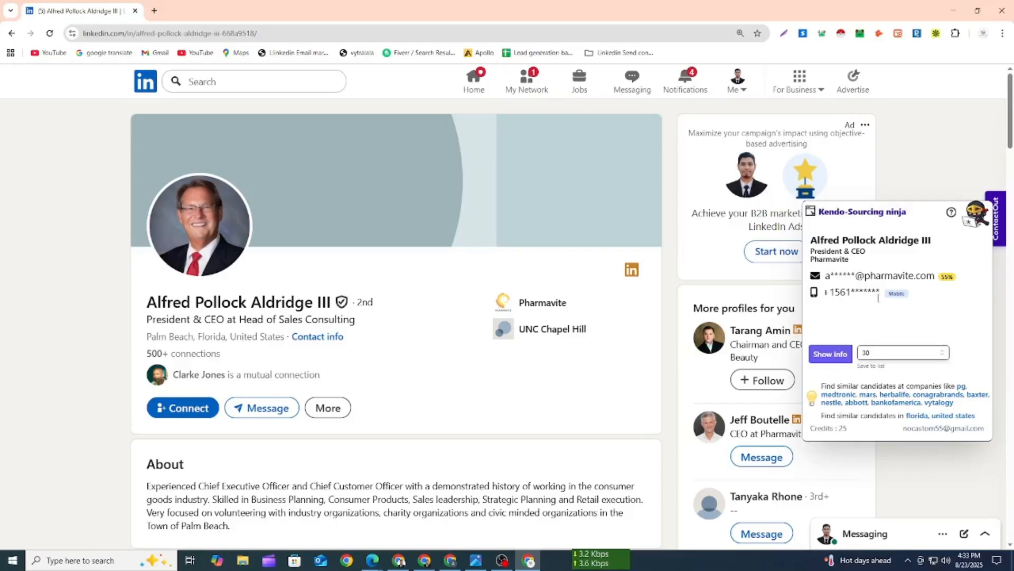
left_click(837, 362)
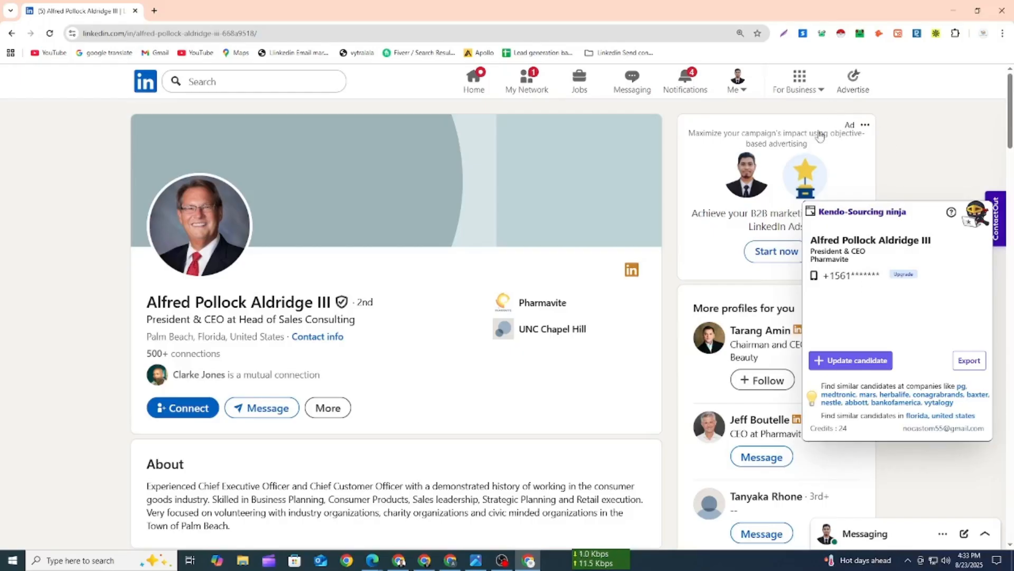
Reveal the contact's email addresses with the ContactOut extension and copy the Pharmavite work email
left_click(822, 33)
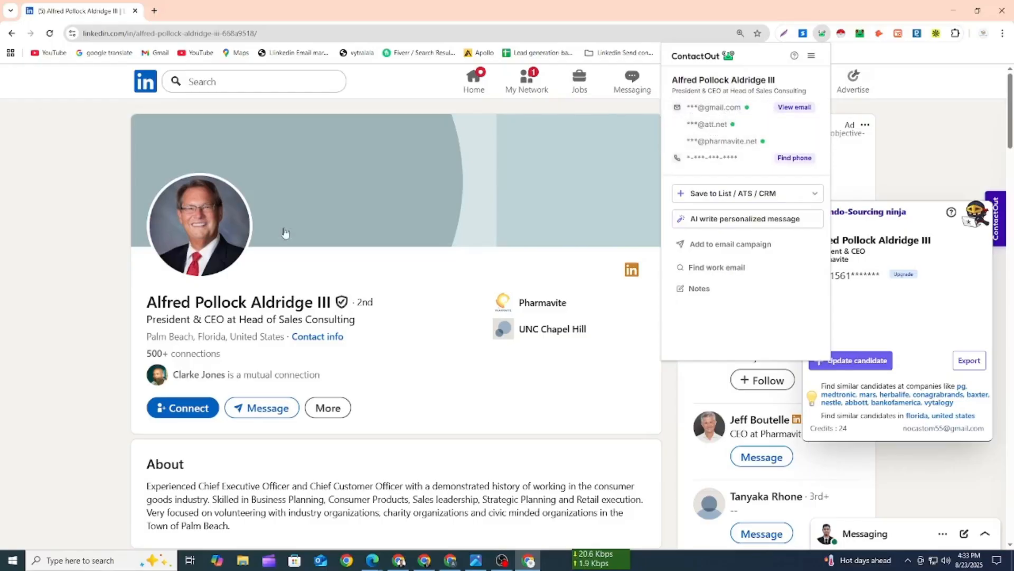
left_click(792, 108)
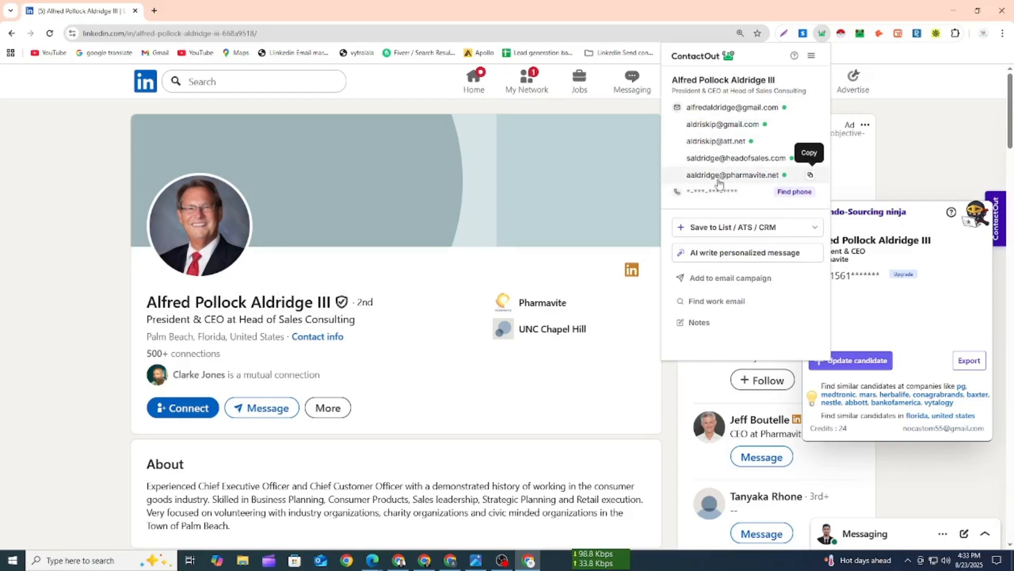
left_click(810, 177)
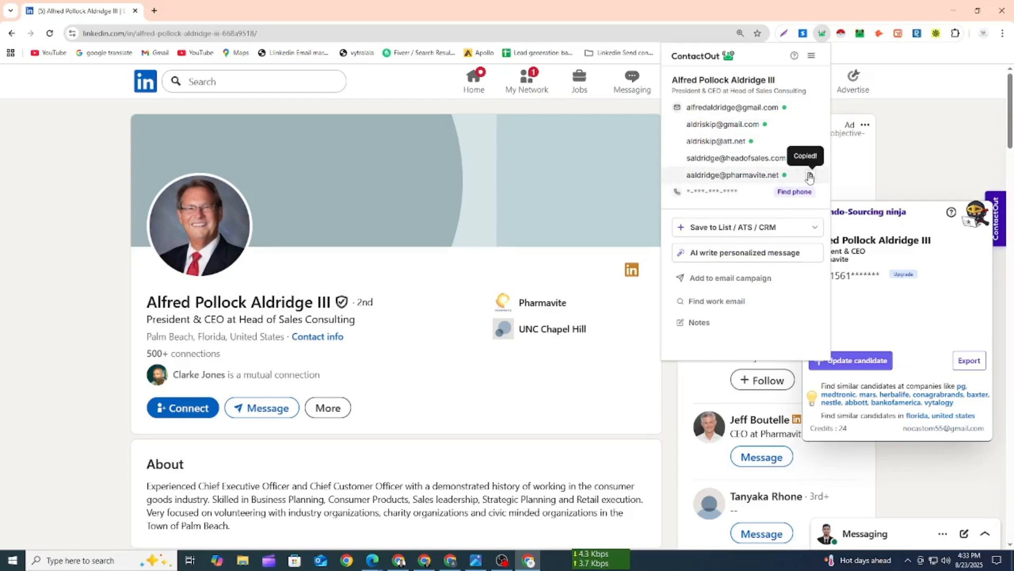
Return to the spreadsheet and paste the contact's work email into cell K2
left_click(954, 11)
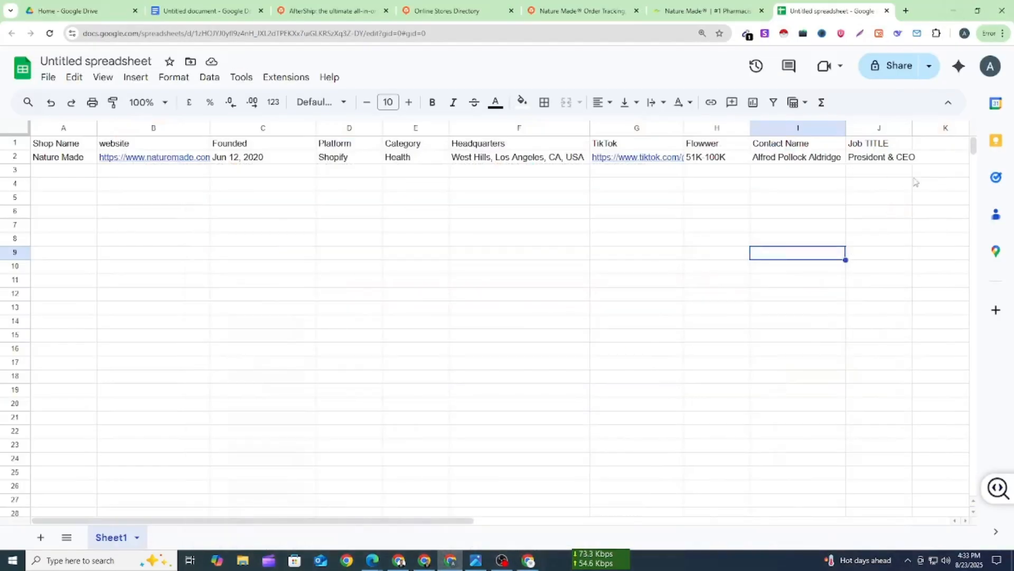
double_click(934, 158)
key("ctrl+v")
left_click(771, 313)
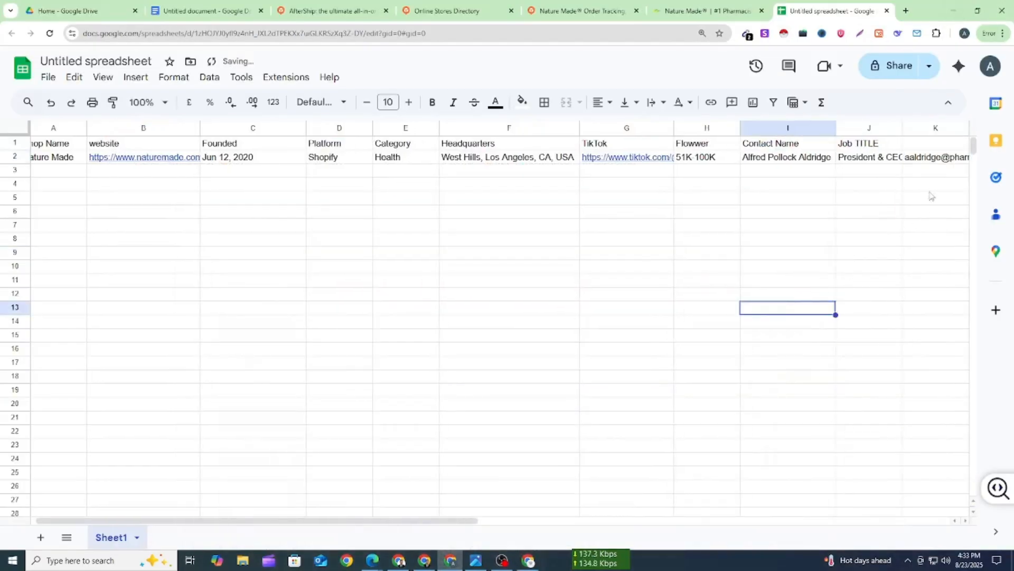
Enter the header EmaiL in cell K1
double_click(931, 144)
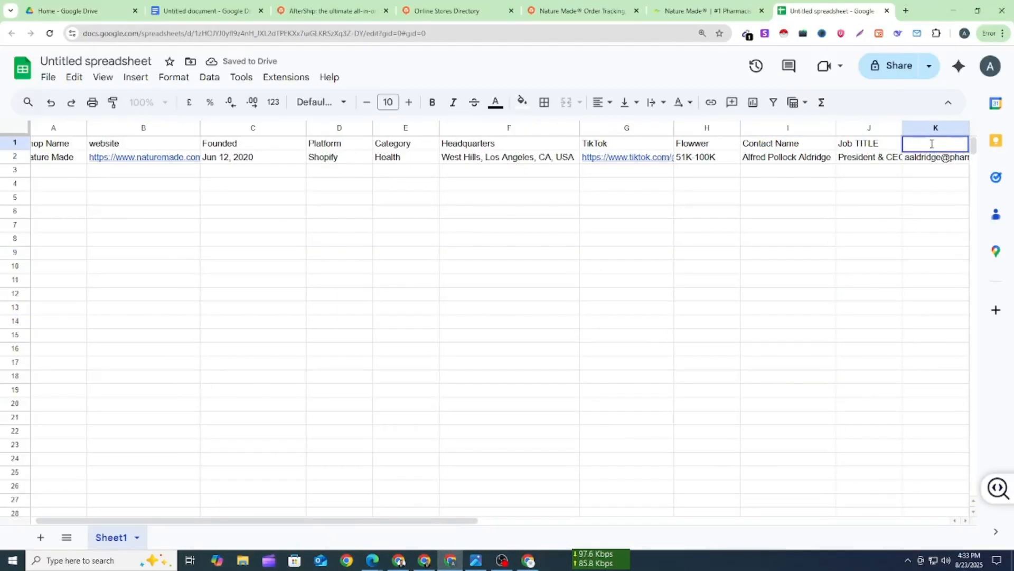
type("e")
key("BackSpace")
type("Emai")
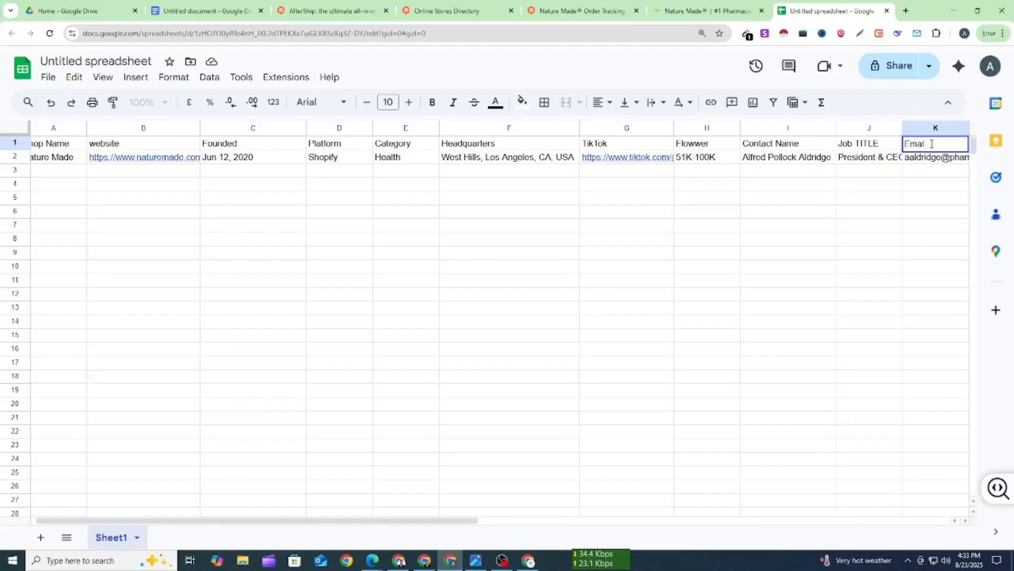
key("BackSpace")
key("BackSpace")
type("il")
left_click(872, 249)
Widen columns J and K to fit the contact's job title and email address
left_click_drag(462, 520, 587, 520)
left_click(559, 335)
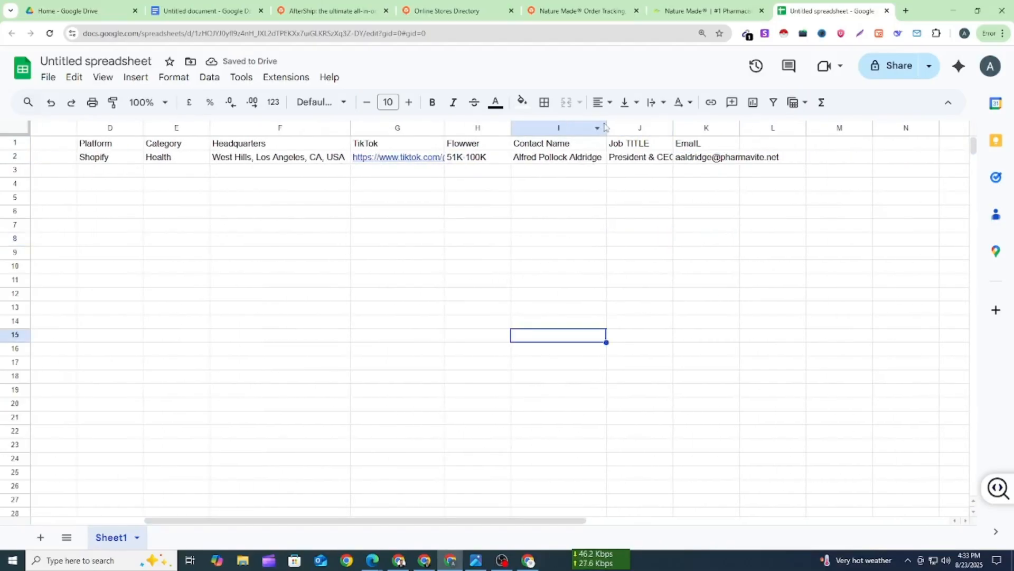
left_click(606, 127)
left_click_drag(672, 127, 724, 127)
left_click(708, 255)
left_click_drag(790, 128, 871, 129)
key("Right")
left_click(769, 157)
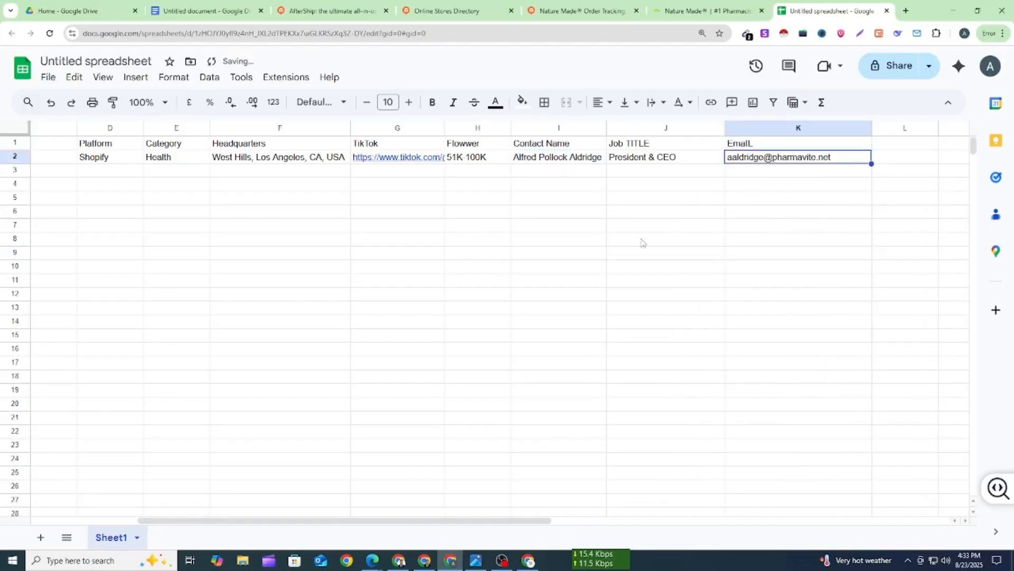
Review the completed Nature Made lead row from its first column and compare it with the store's AfterShip page
left_click_drag(534, 521, 429, 522)
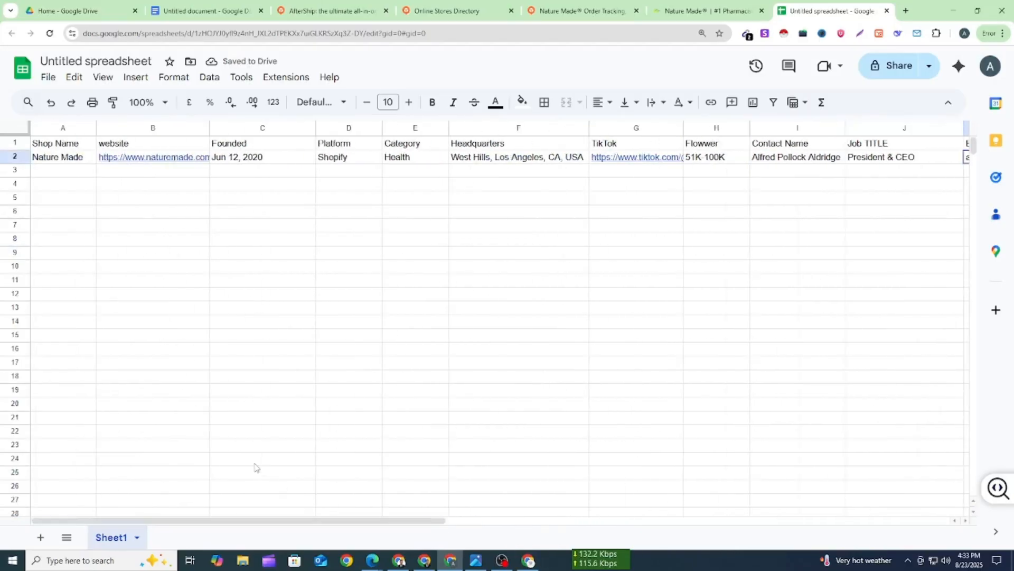
left_click(15, 157)
left_click(446, 10)
left_click(571, 10)
scroll(323, 283, "up", 15)
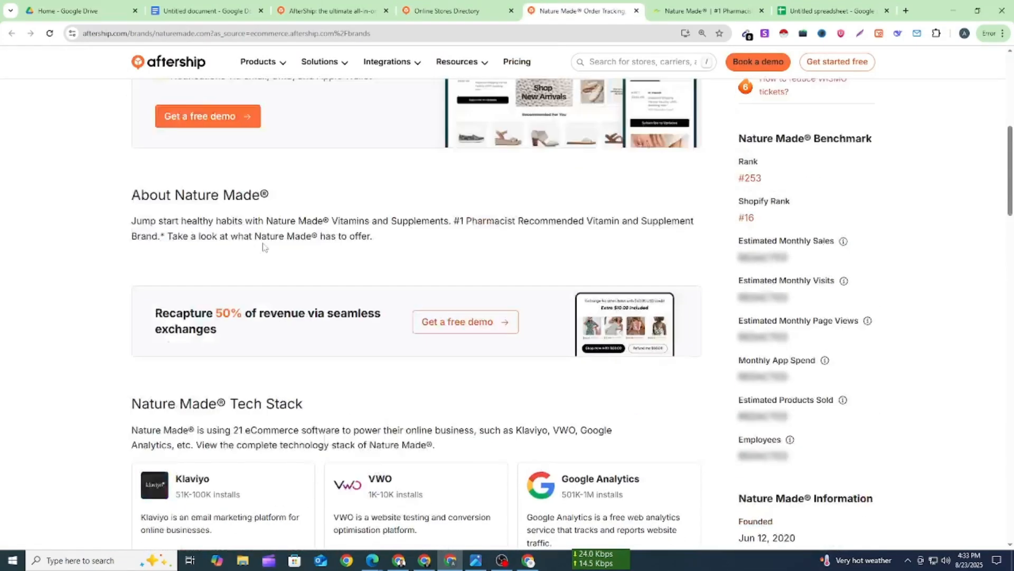
left_click_drag(174, 174, 293, 163)
left_click(419, 231)
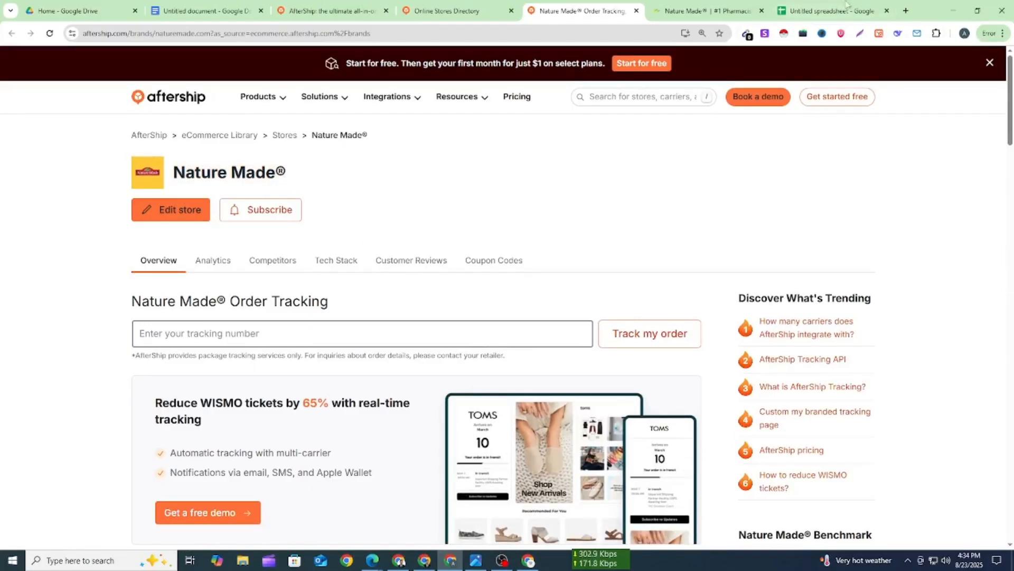
left_click(832, 10)
left_click(417, 211)
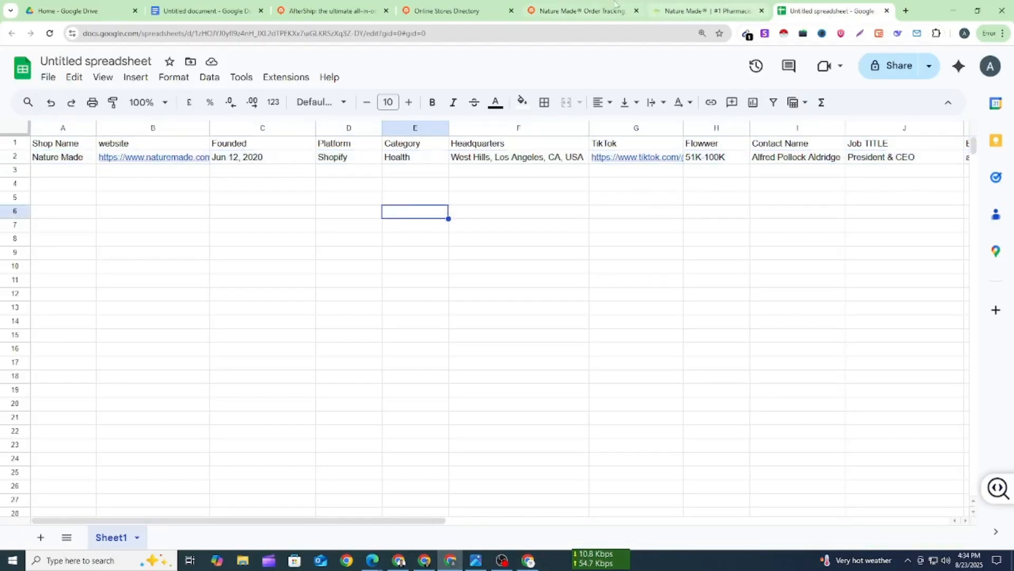
Browse the AfterShip Online Stores Directory, filtered to Shopify health stores in the United States, for further stores
left_click(575, 11)
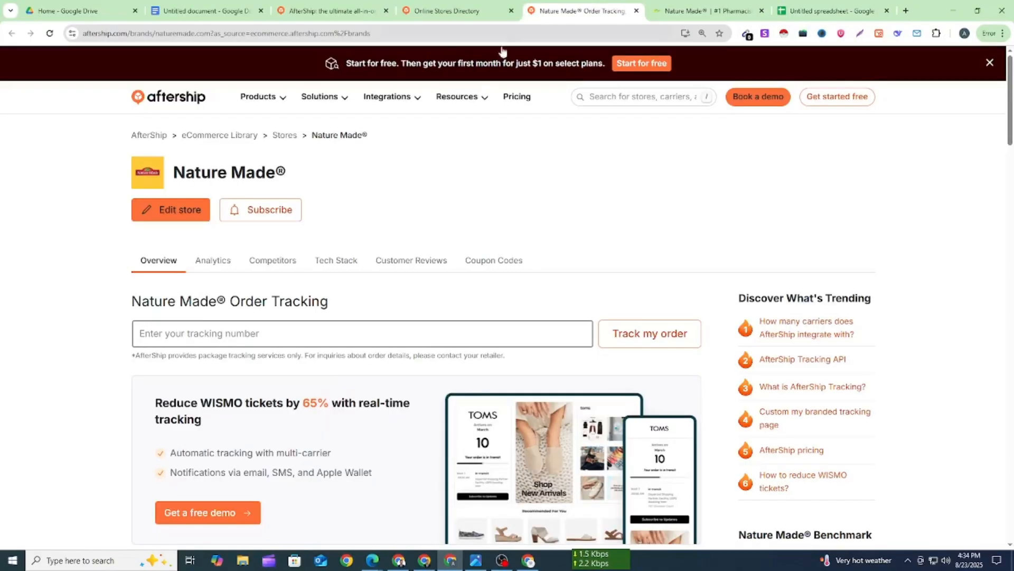
left_click(466, 9)
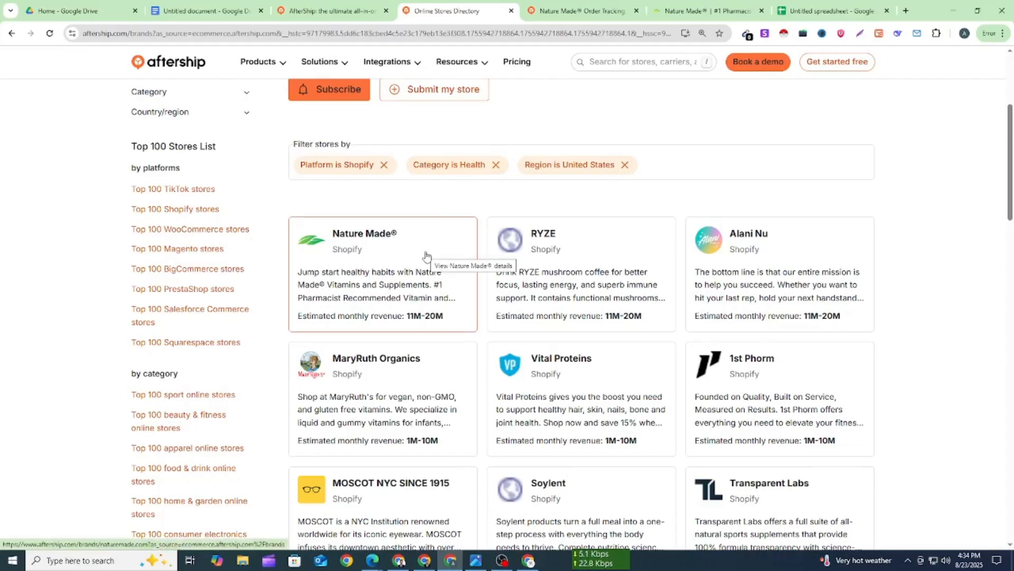
scroll(427, 256, "up", 3)
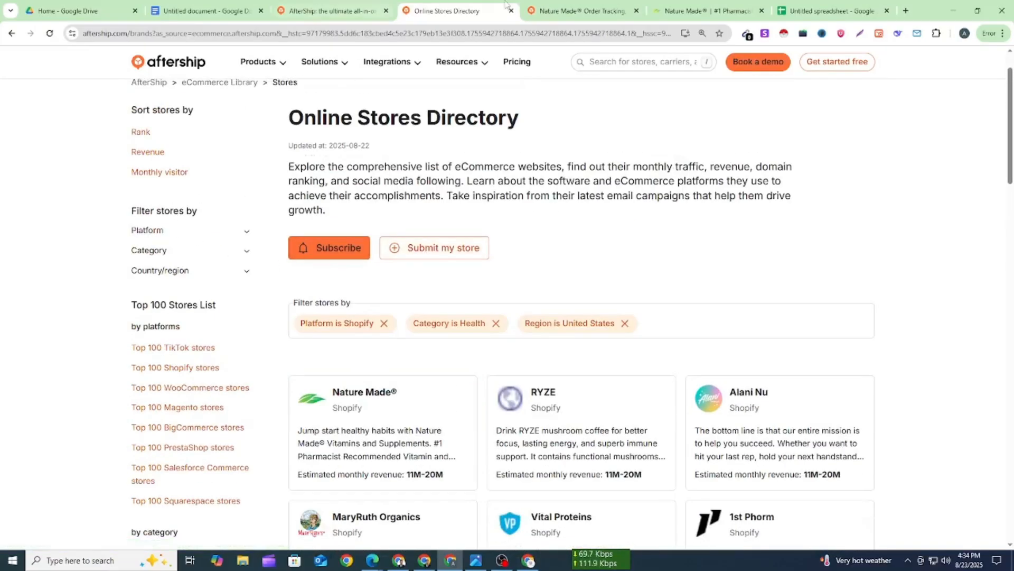
left_click(586, 5)
left_click(476, 5)
scroll(397, 346, "down", 5)
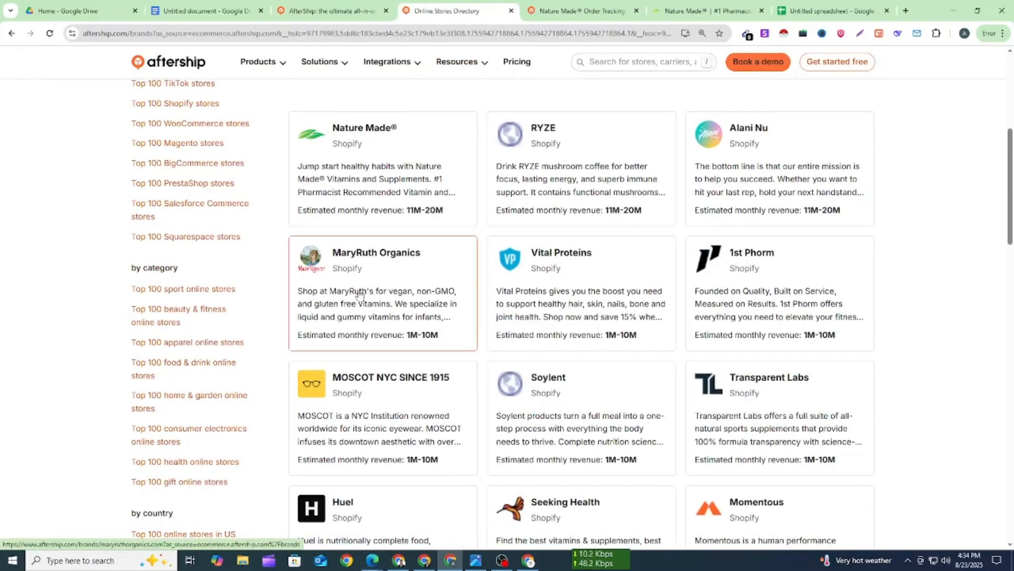
Check the lead spreadsheet again and review the Class - 7 E- Commerce Lead Generation outline in the Google Docs document
left_click(829, 4)
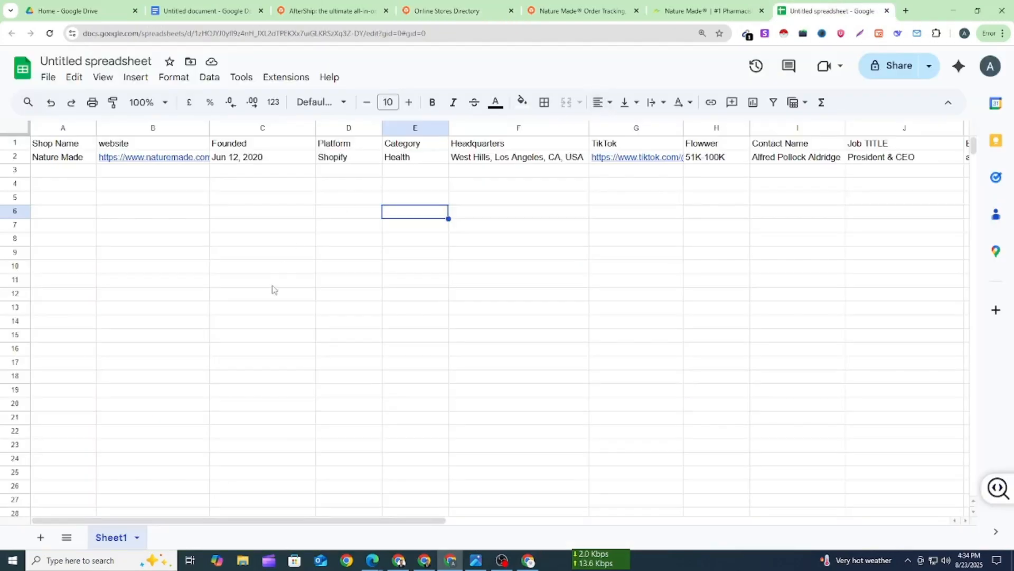
left_click(207, 11)
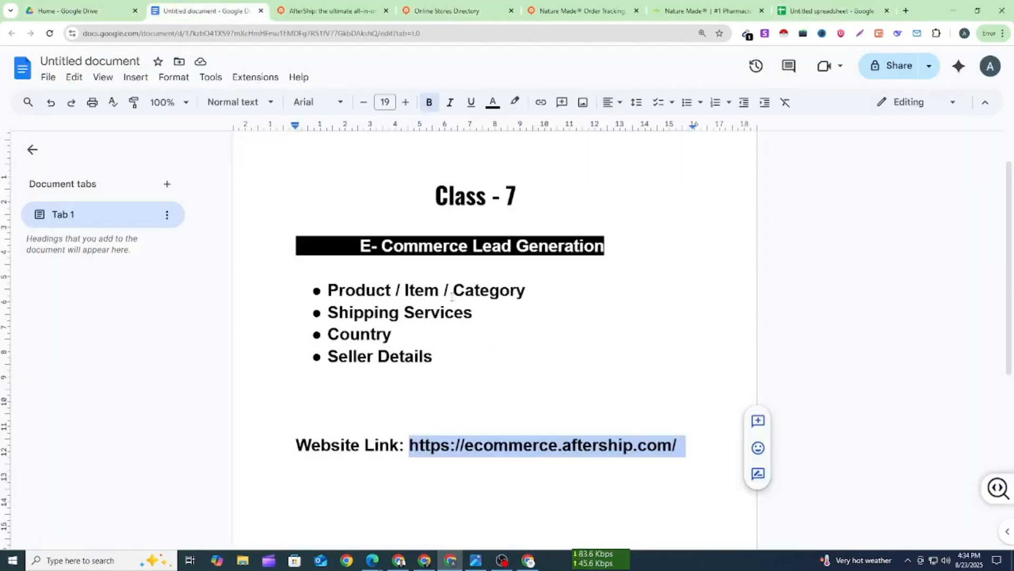
left_click_drag(357, 243, 604, 246)
left_click(533, 334)
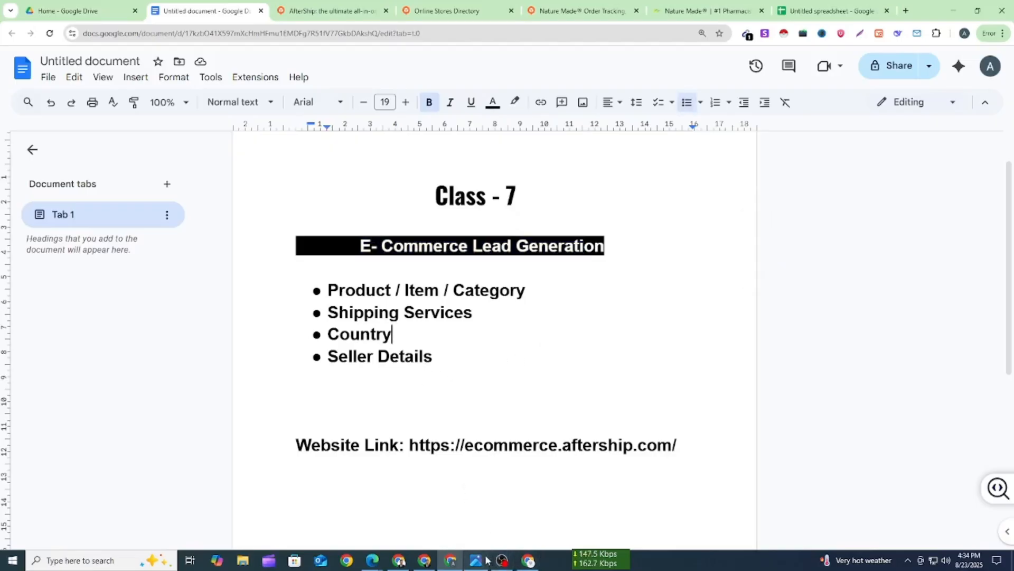
left_click(378, 351)
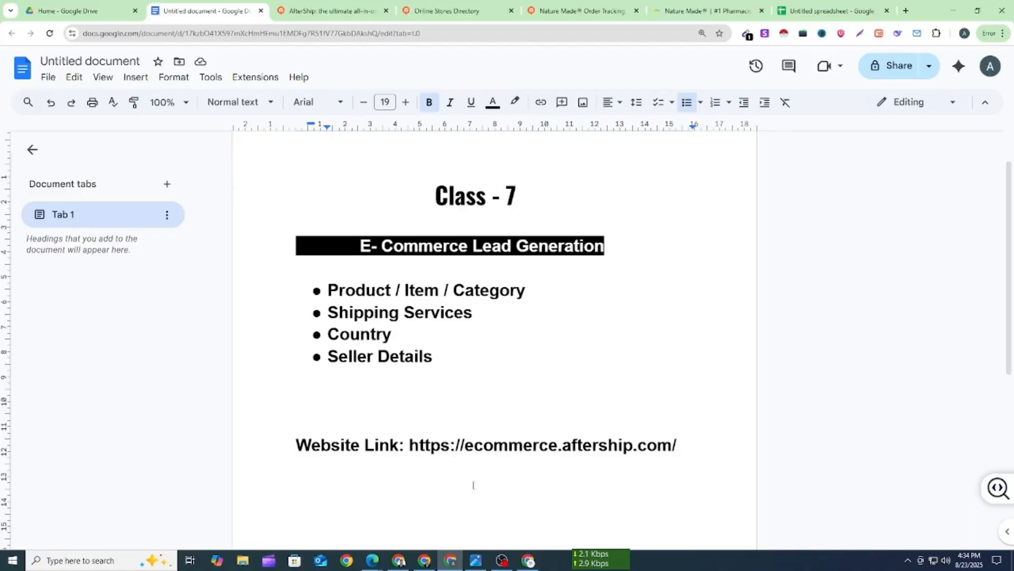
left_click(476, 560)
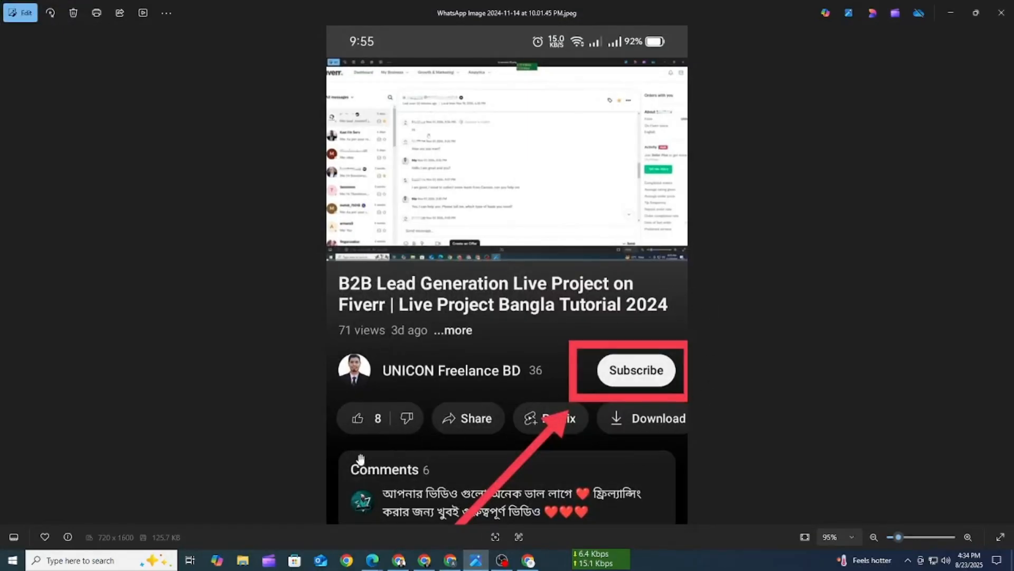
left_click(450, 560)
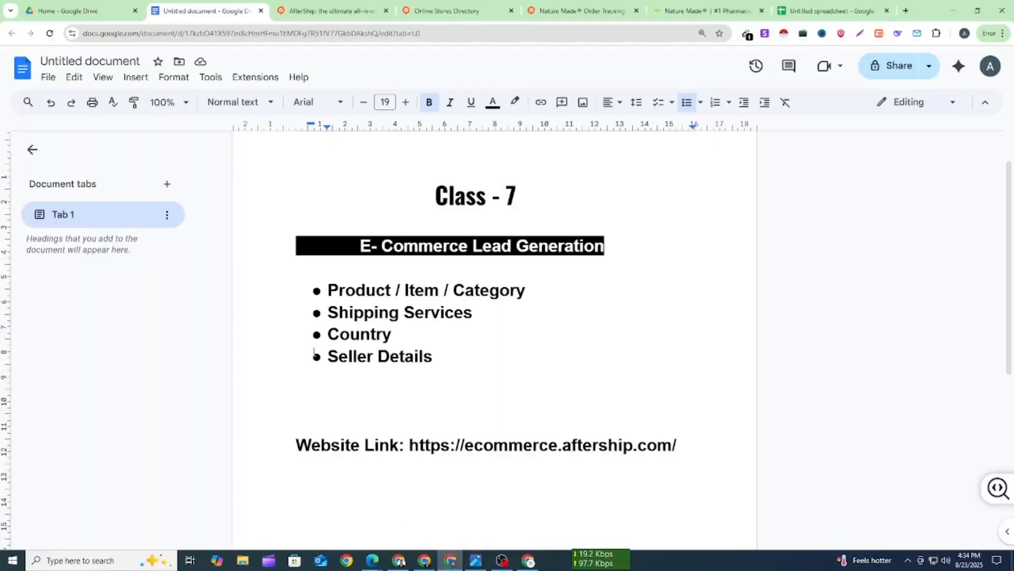